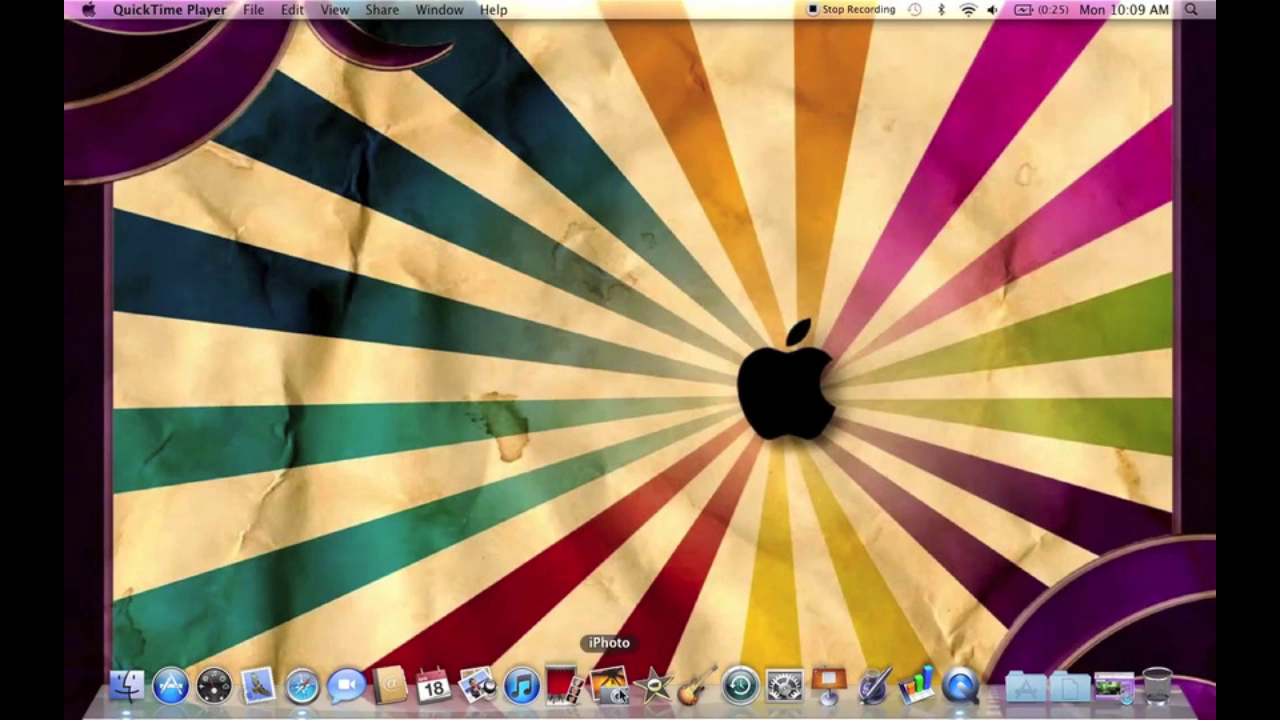
Step: Launch iMovie from the Dock so the Mini edit 2 project appears
left_click(654, 686)
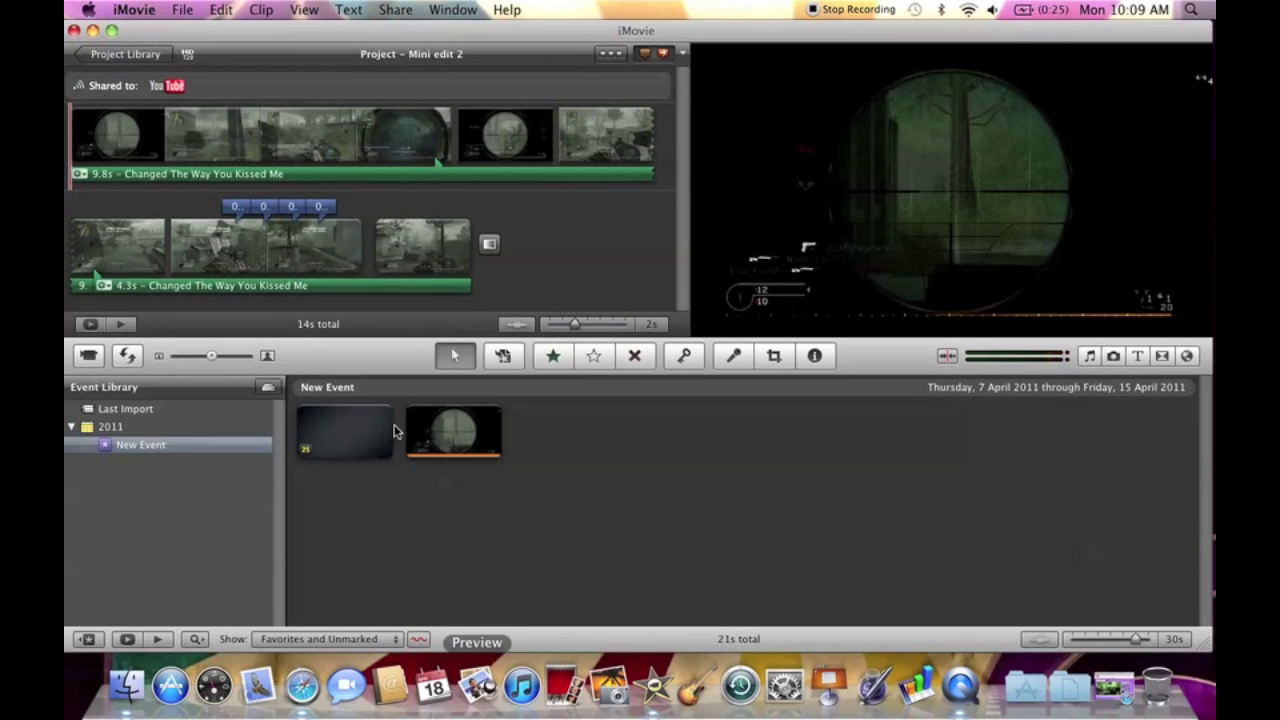
left_click(408, 427)
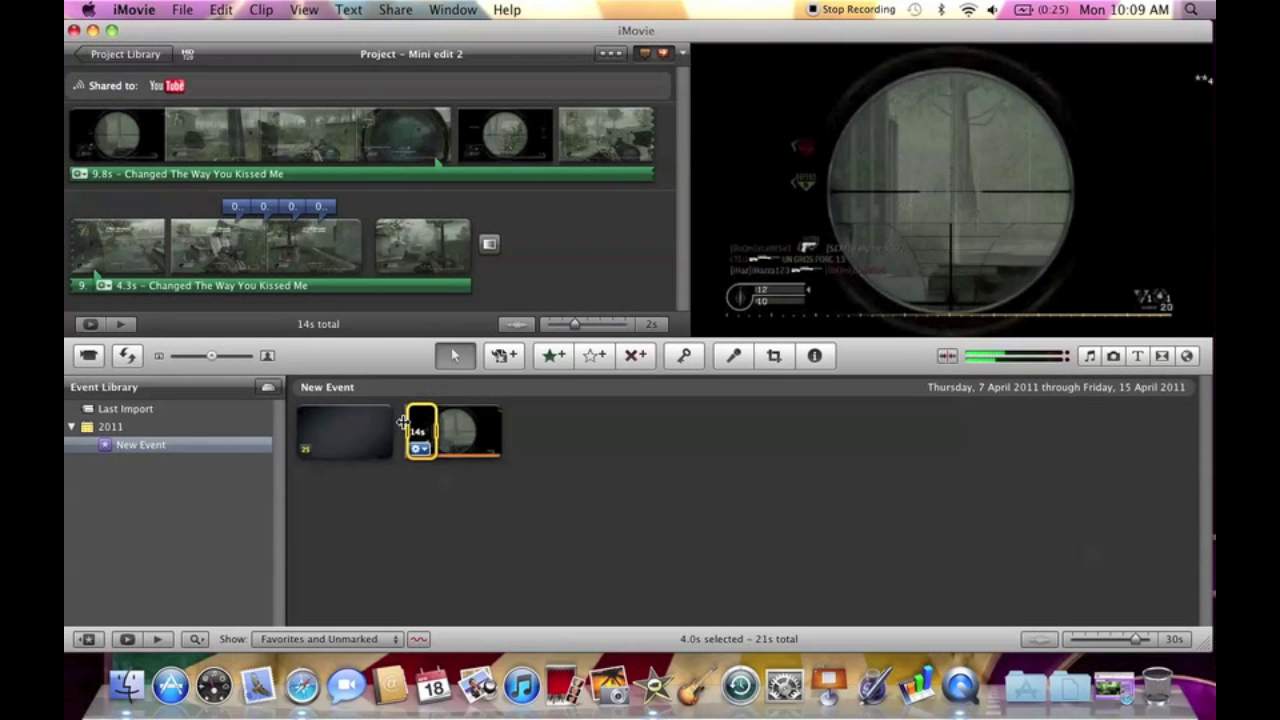
key("space")
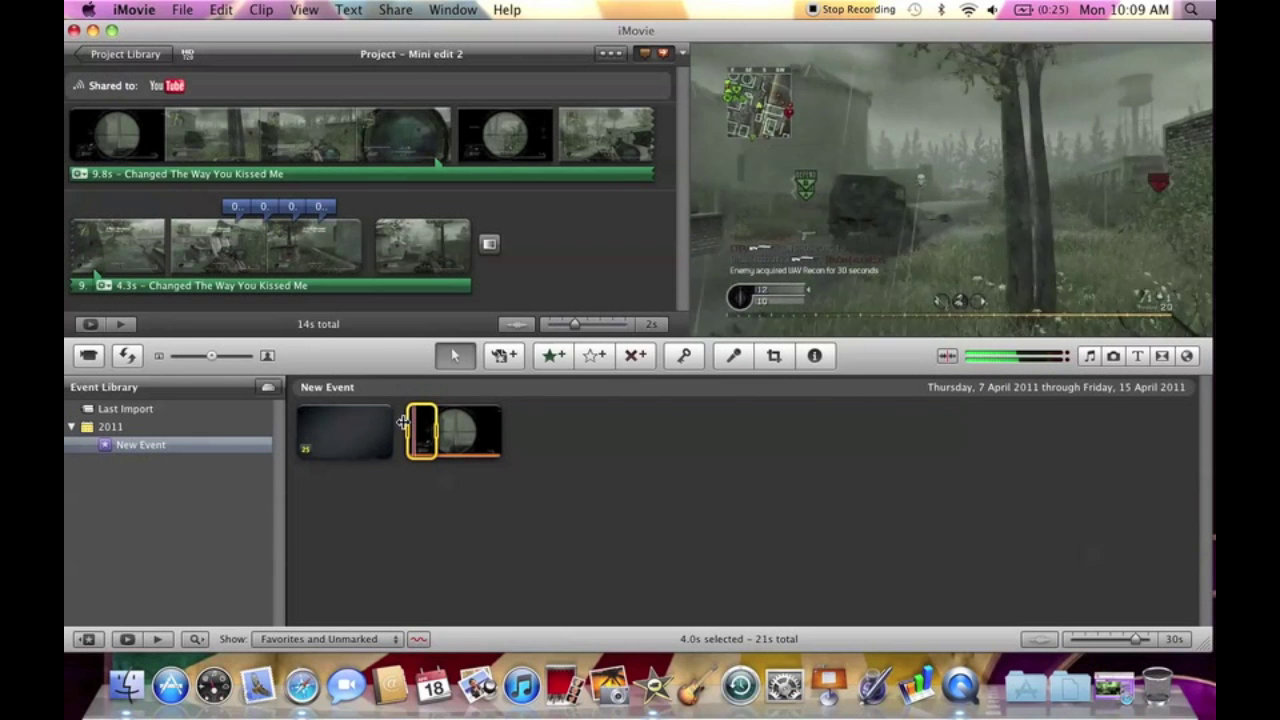
key("XF86AudioRaiseVolume")
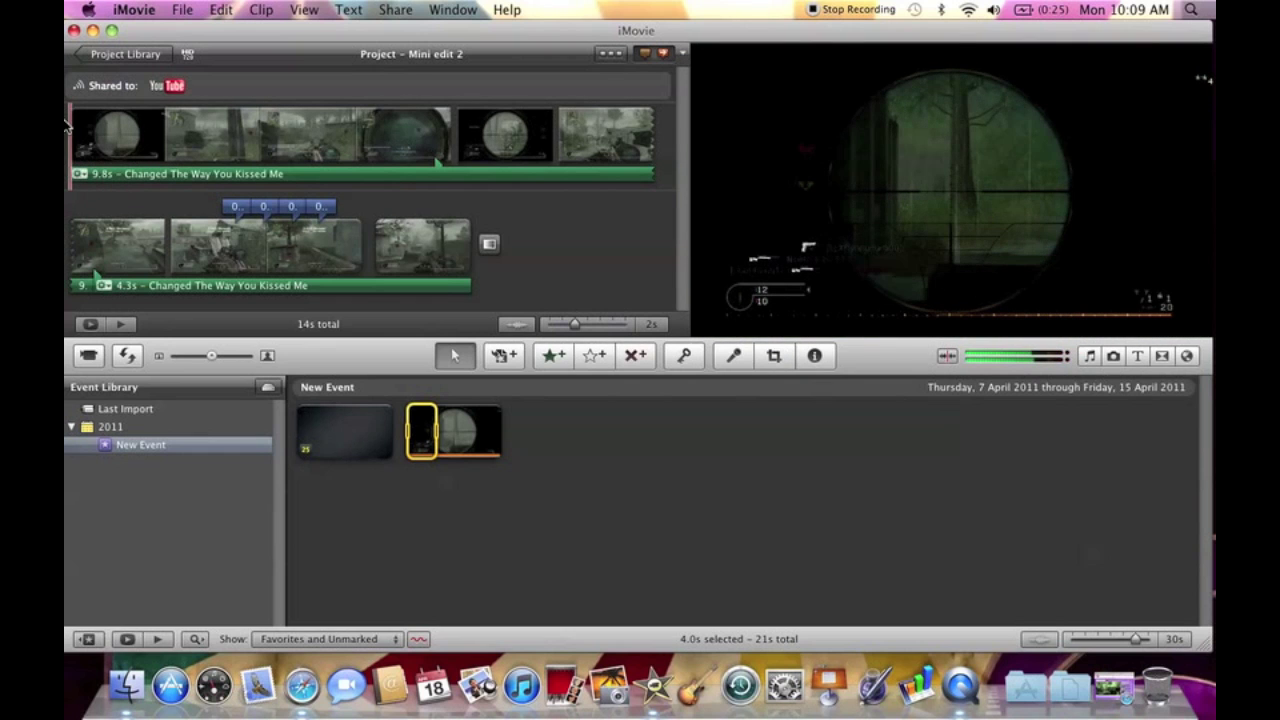
key("space")
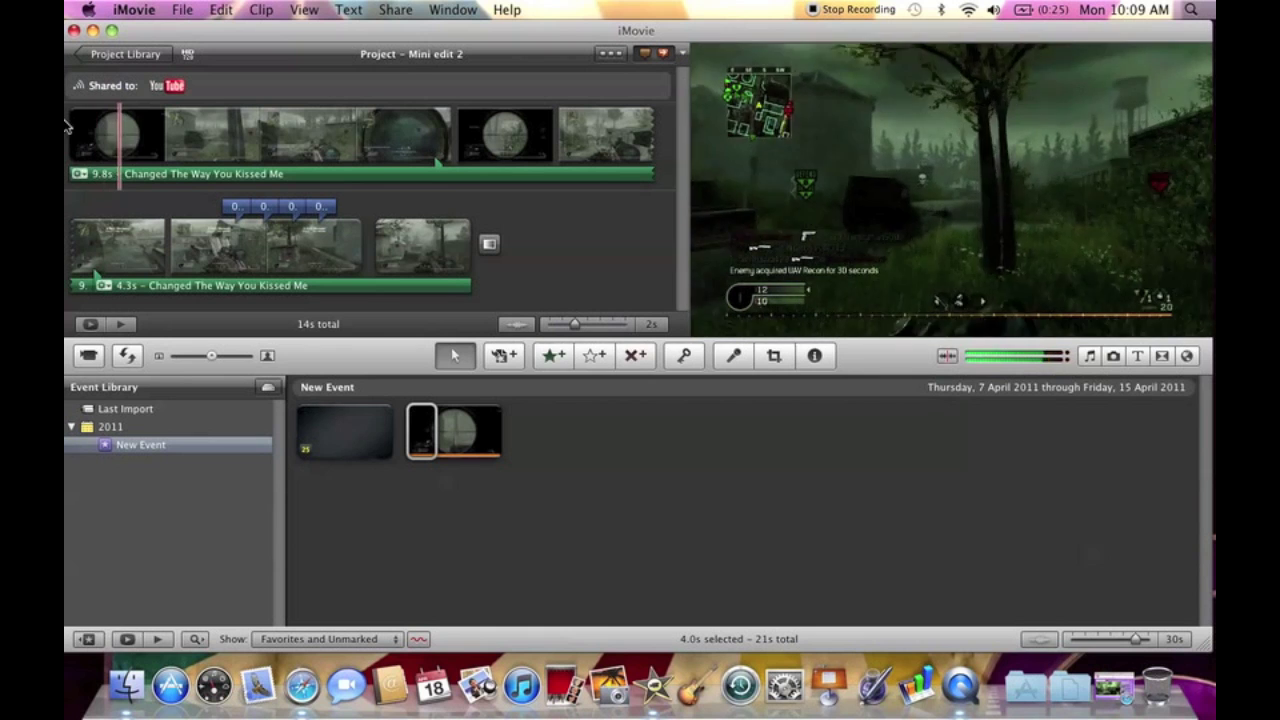
key("XF86AudioRaiseVolume")
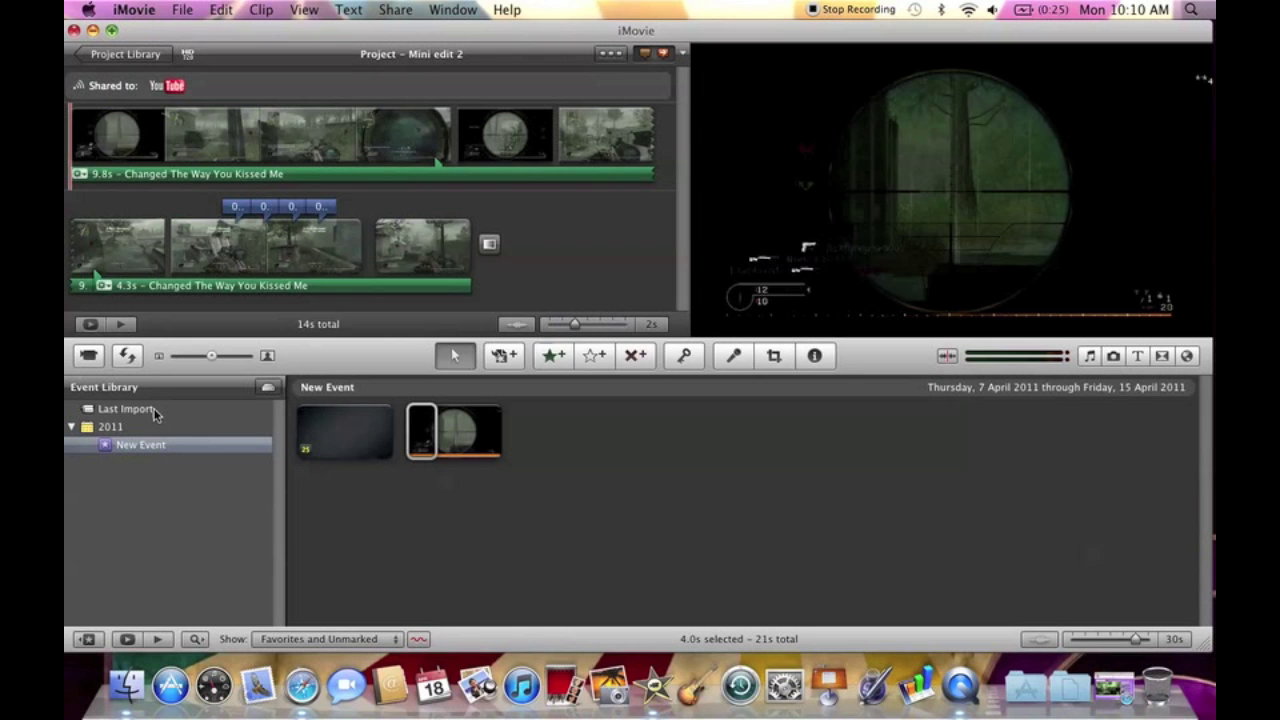
key("XF86AudioMute")
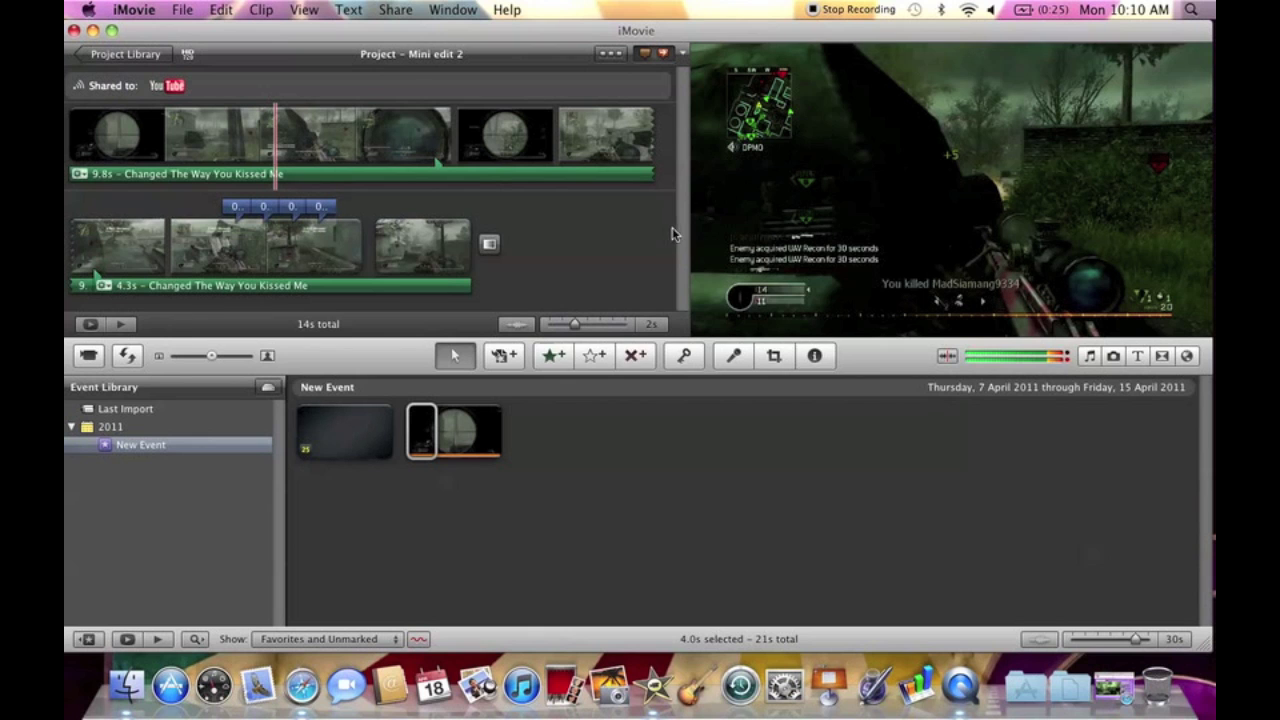
Step: Create a new project from the Project Library
left_click(104, 55)
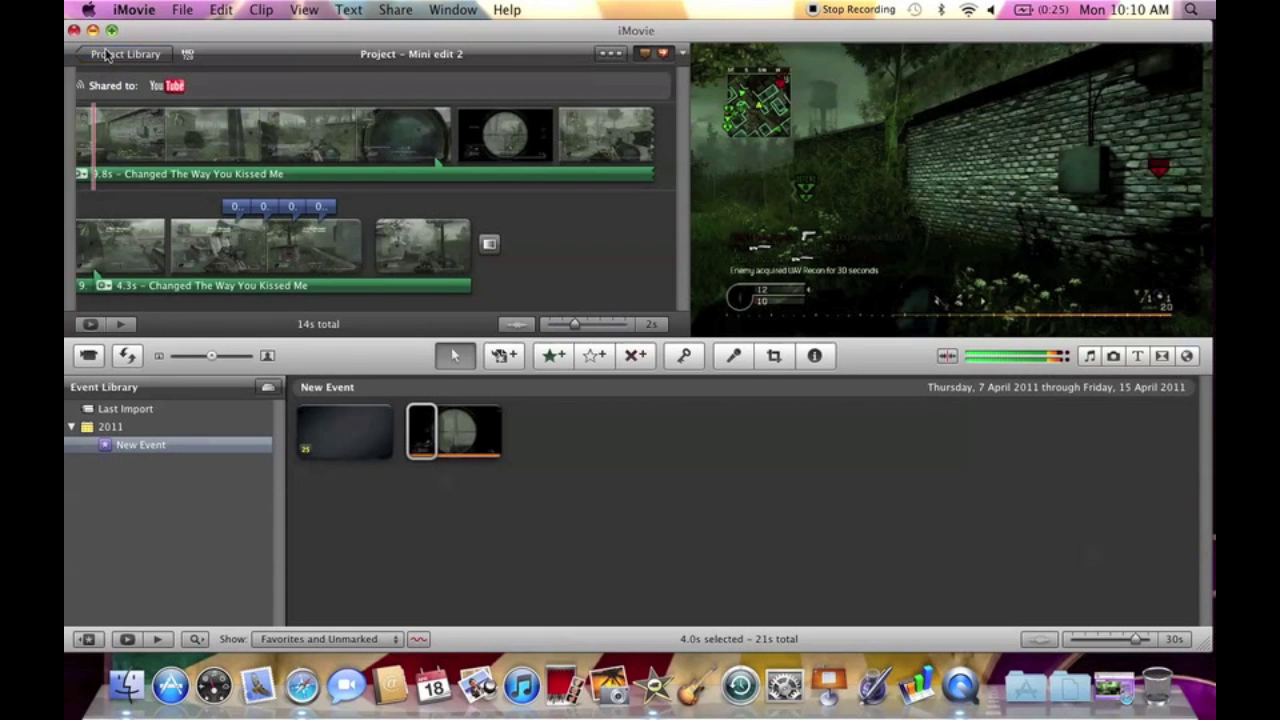
right_click(268, 259)
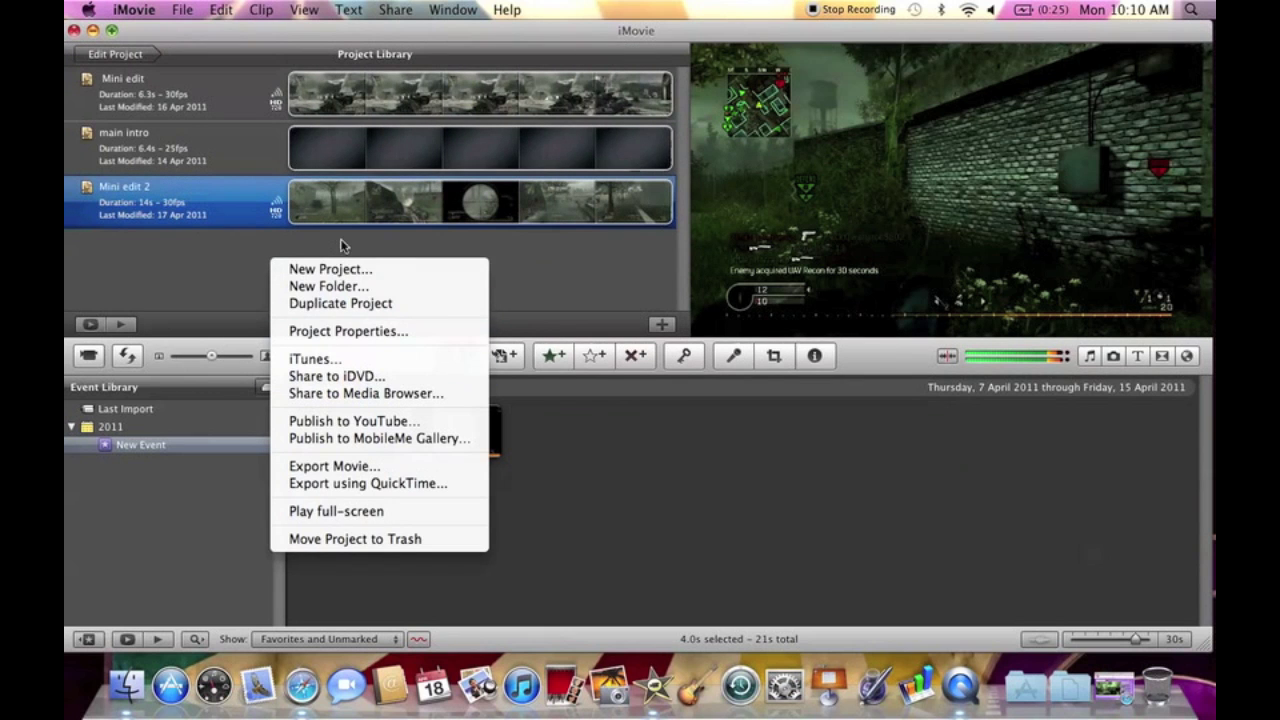
left_click(380, 271)
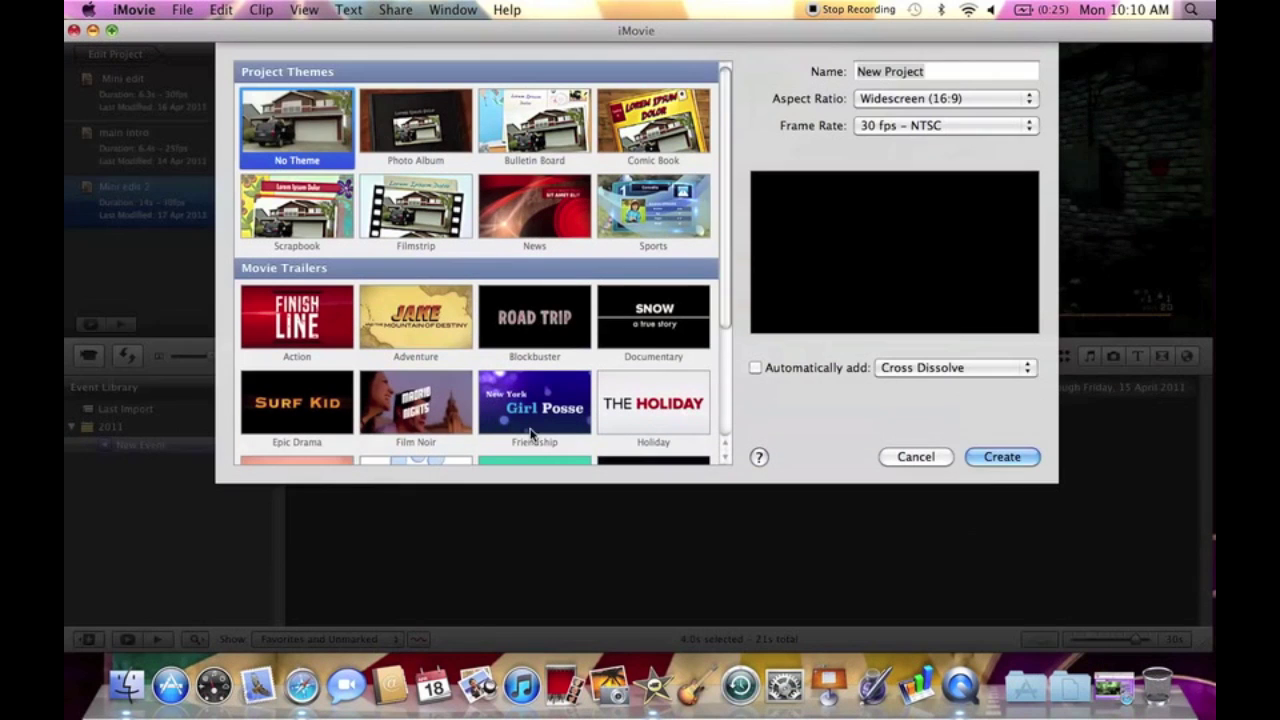
left_click(1003, 457)
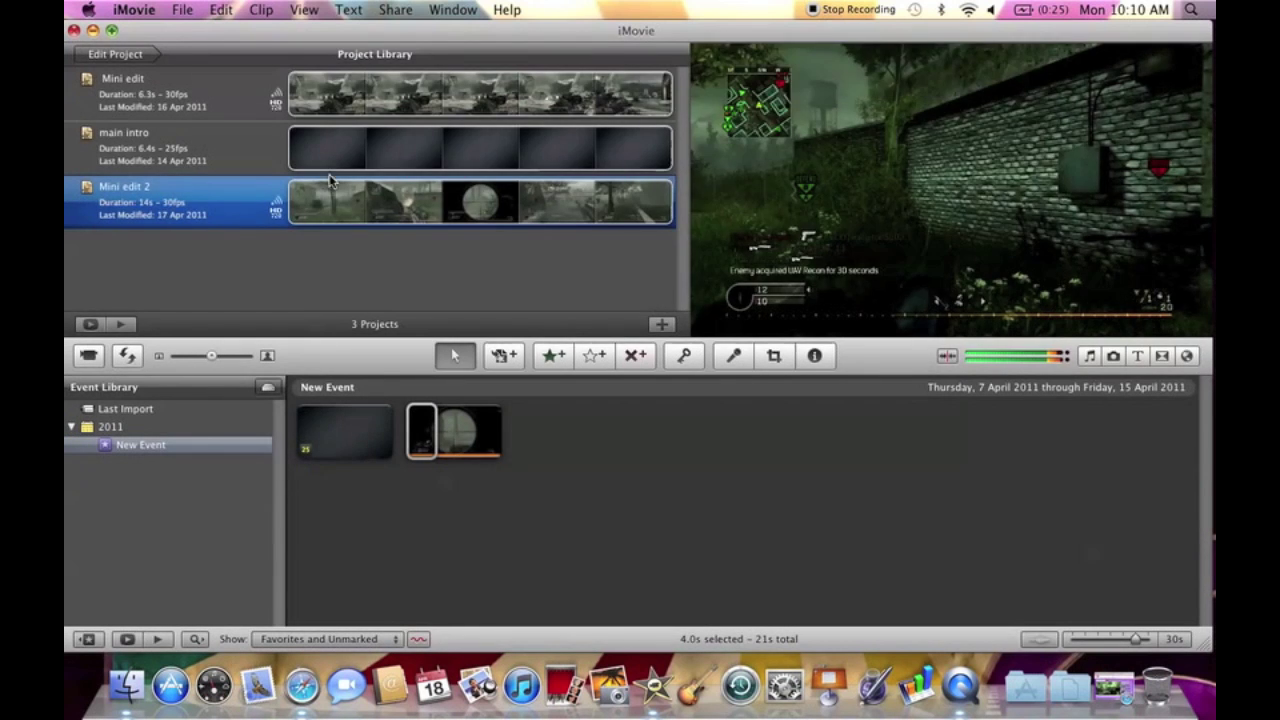
Step: Add the full 14.1s gameplay event clip to the new project, then play it with the sound muted
left_click(466, 450)
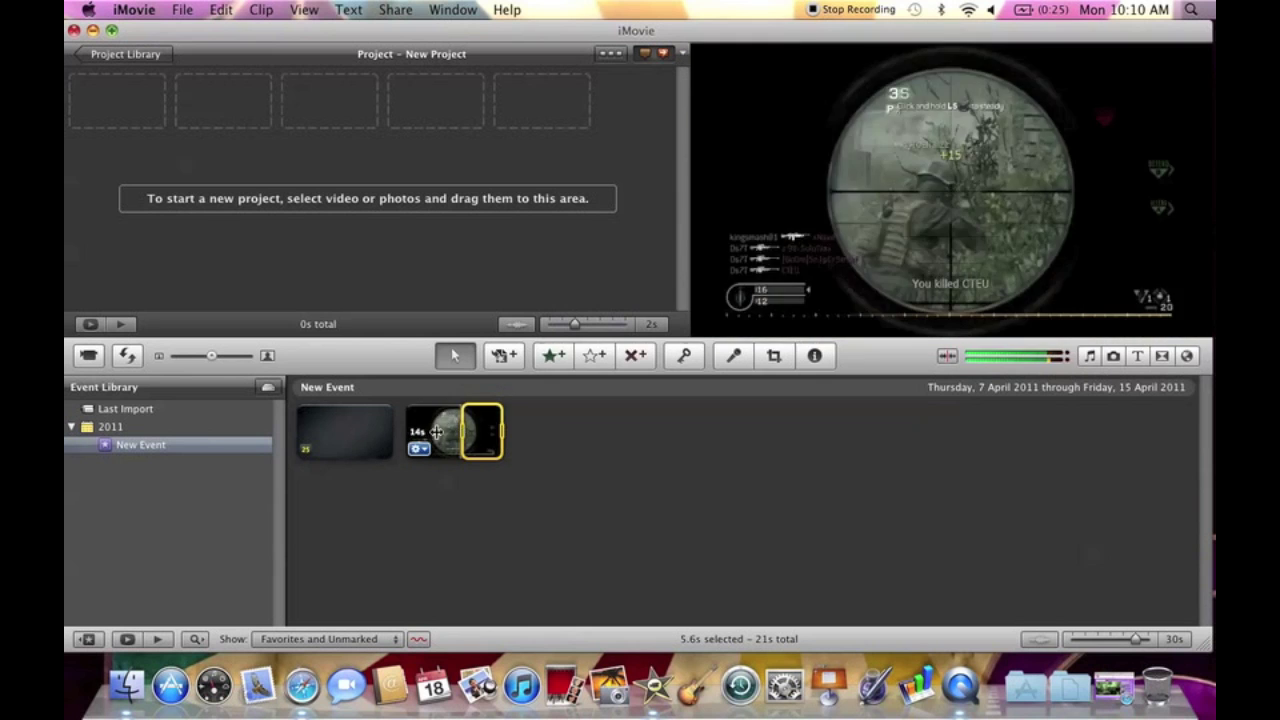
left_click_drag(466, 432, 336, 432)
left_click_drag(454, 432, 122, 111)
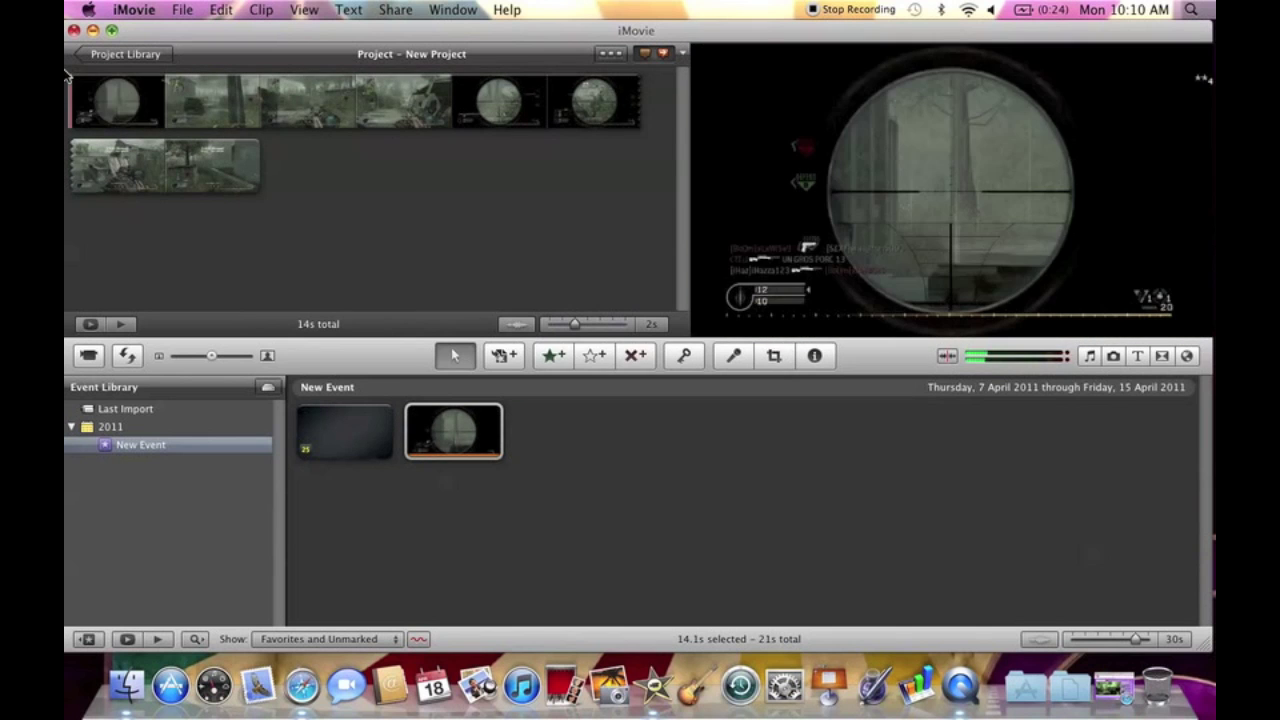
key("space")
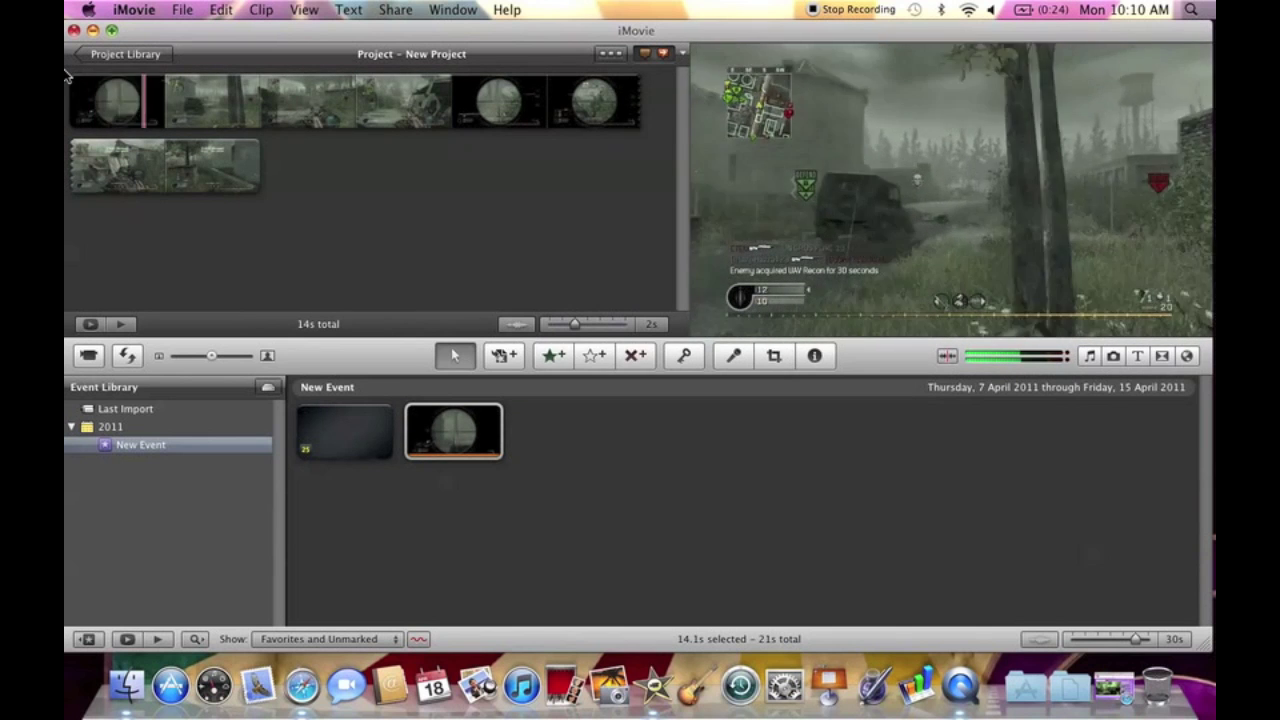
key("XF86AudioRaiseVolume")
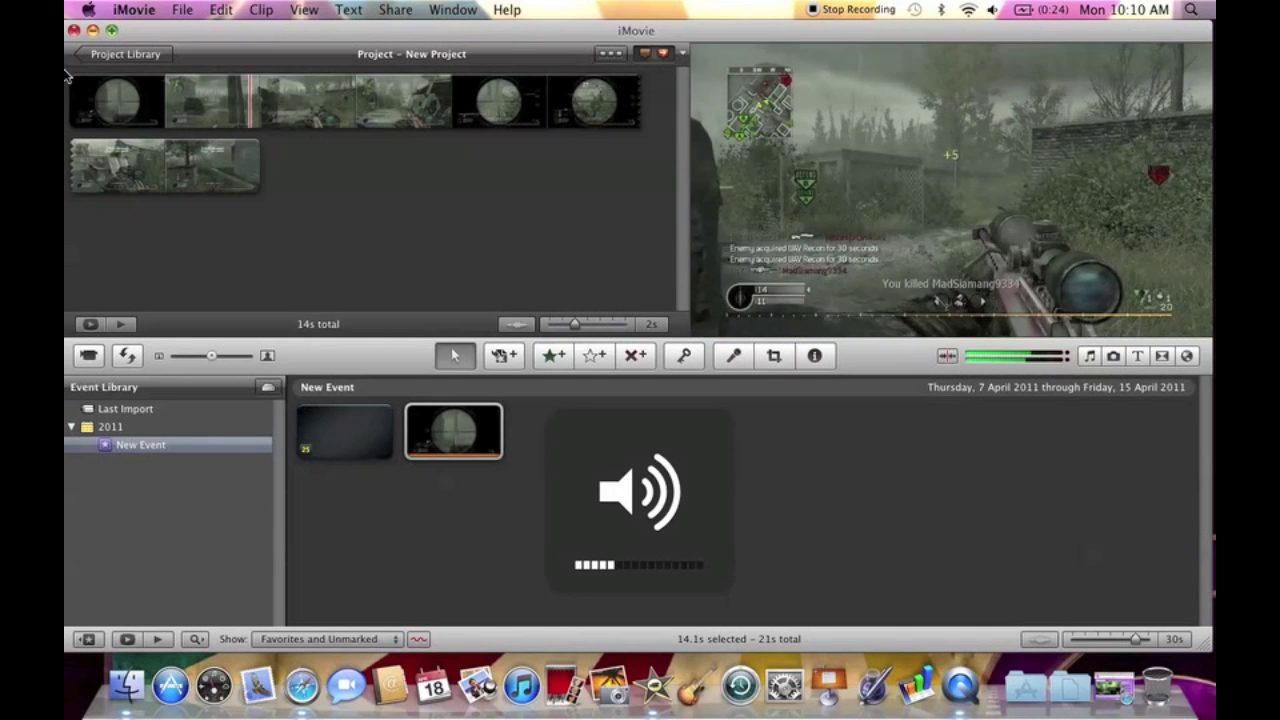
key("XF86AudioMute")
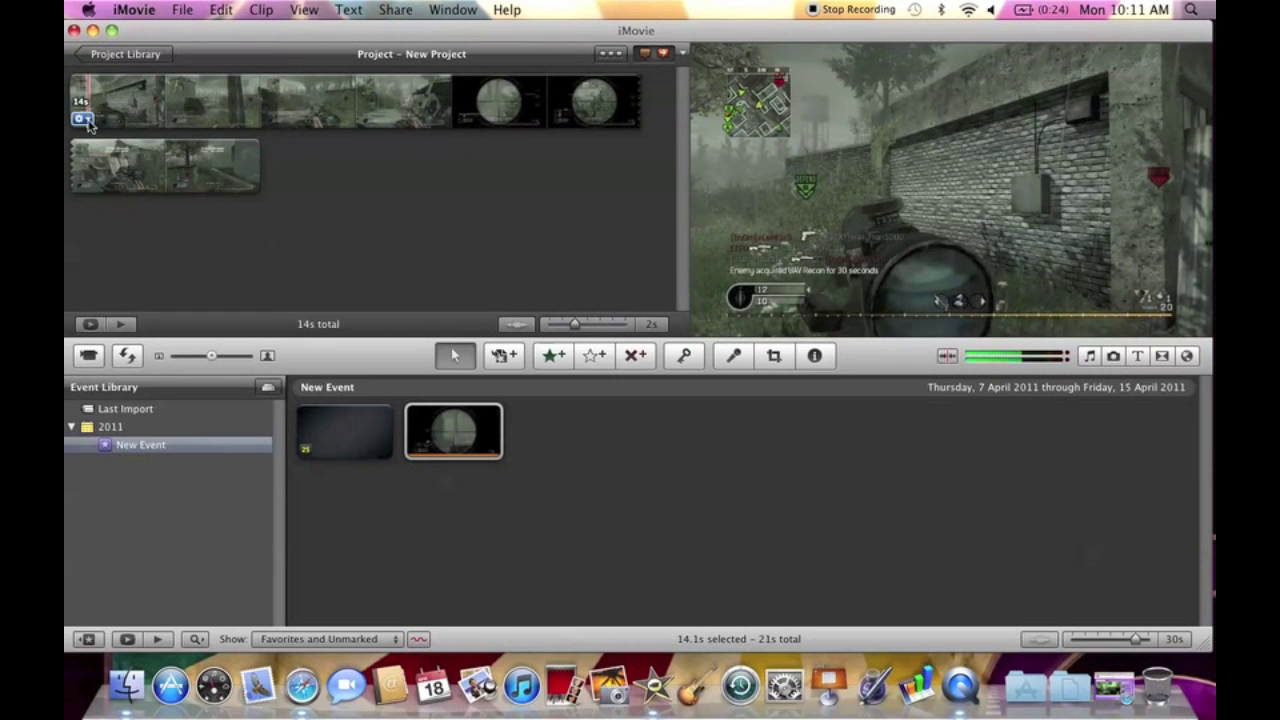
Step: Give the 14.1s gameplay clip the Hard Light video effect in its clip settings
left_click(82, 119)
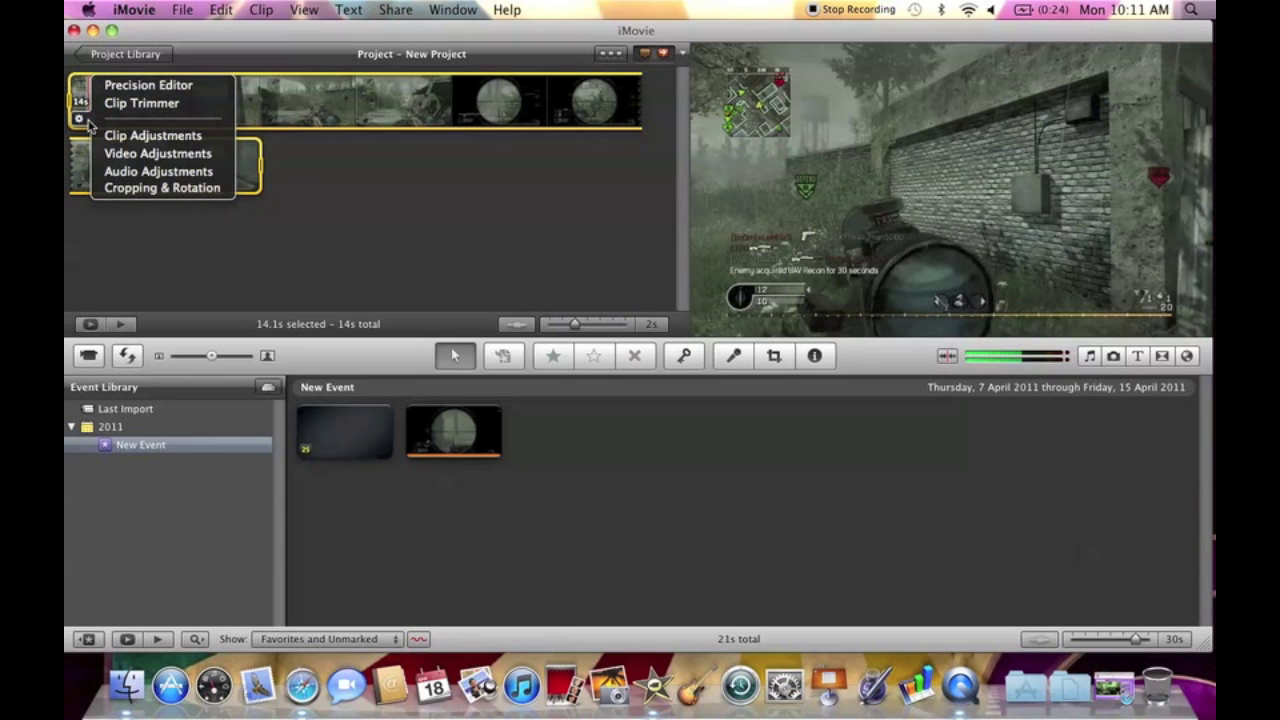
left_click(160, 154)
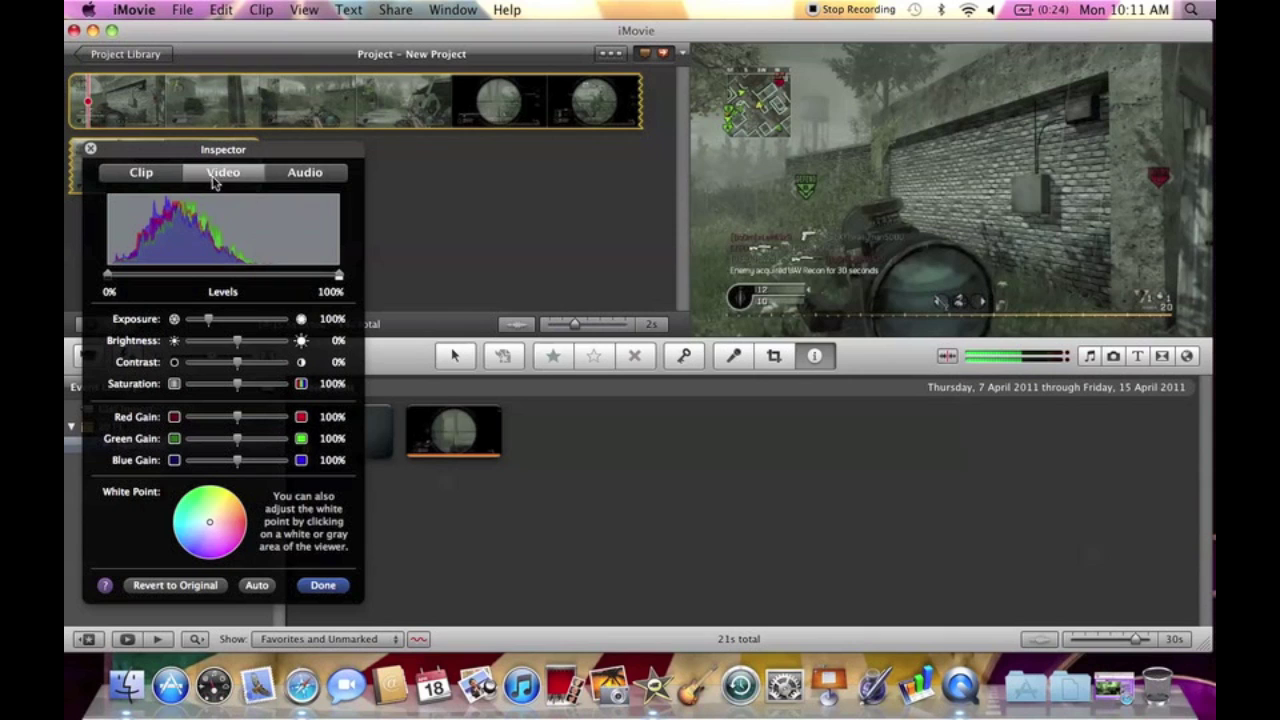
left_click(90, 149)
left_click(83, 119)
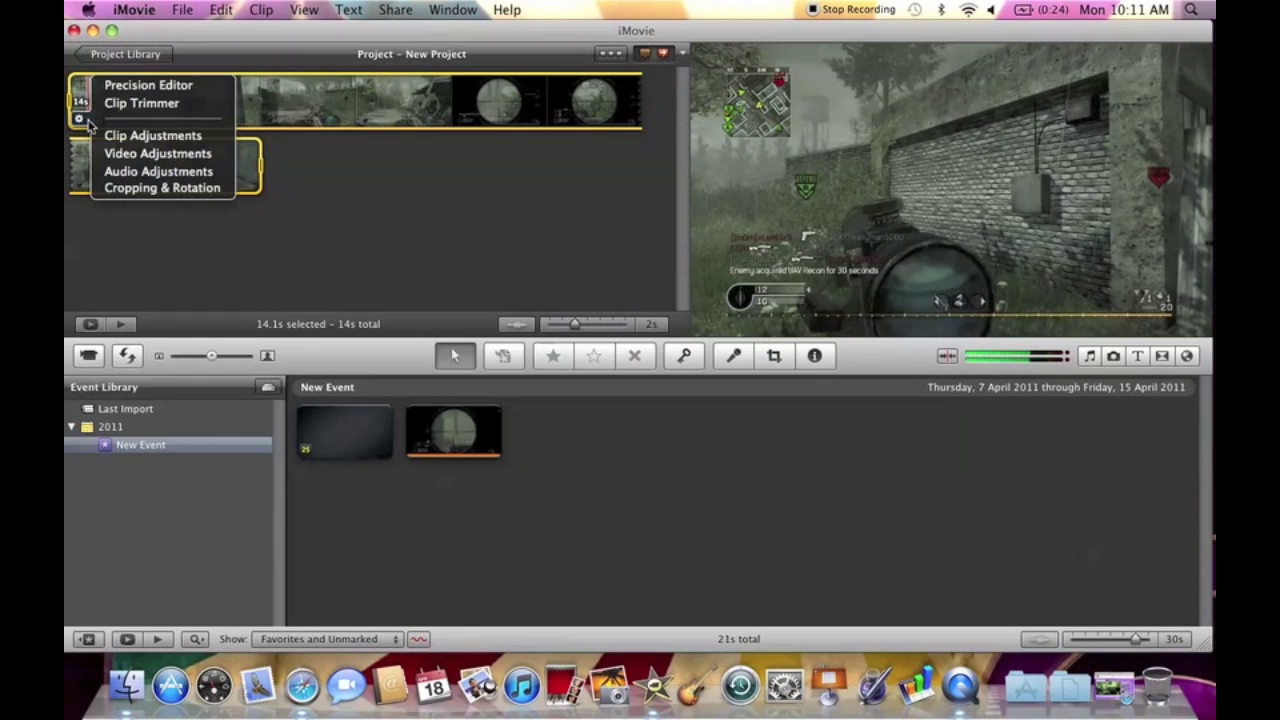
left_click(139, 157)
left_click_drag(265, 149, 473, 84)
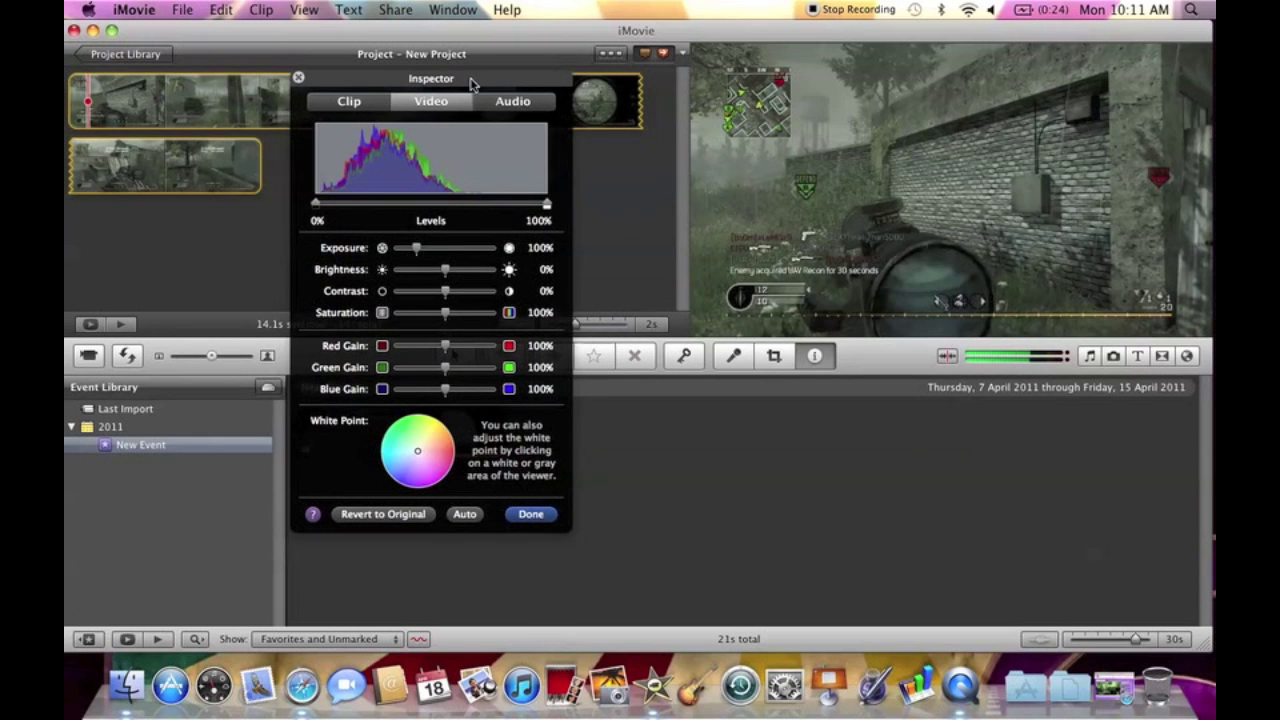
left_click(338, 104)
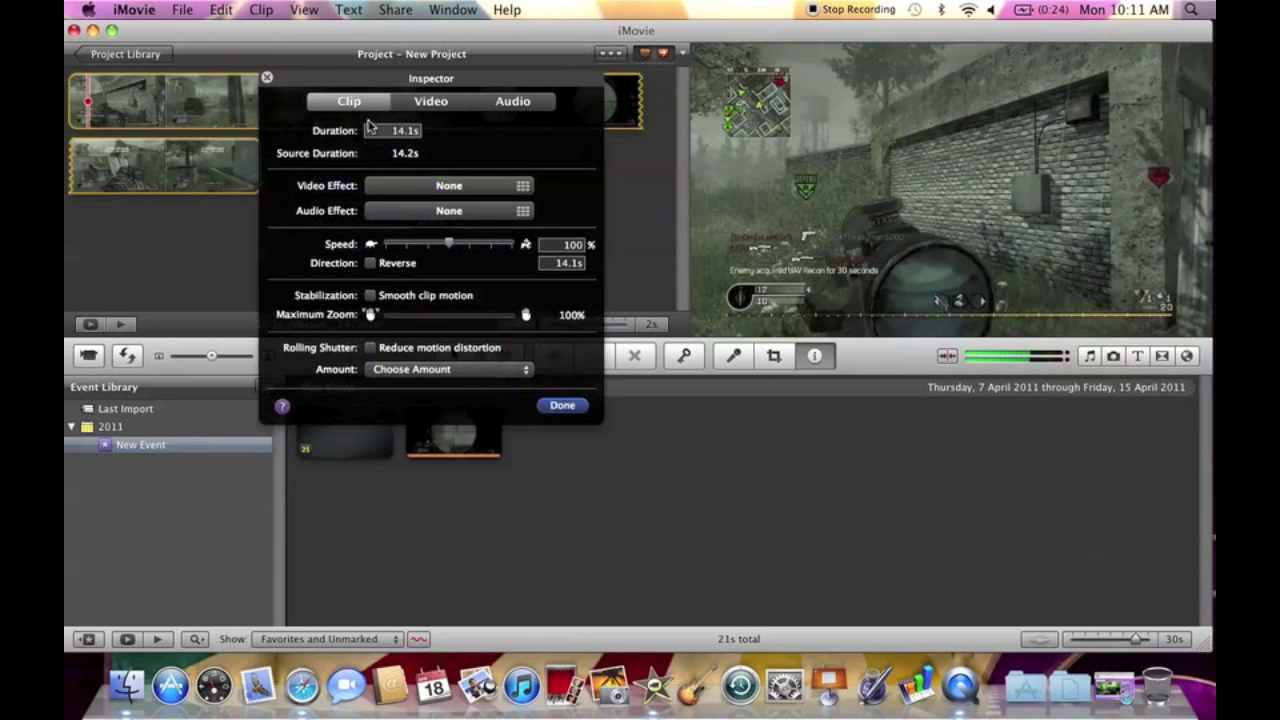
left_click(450, 189)
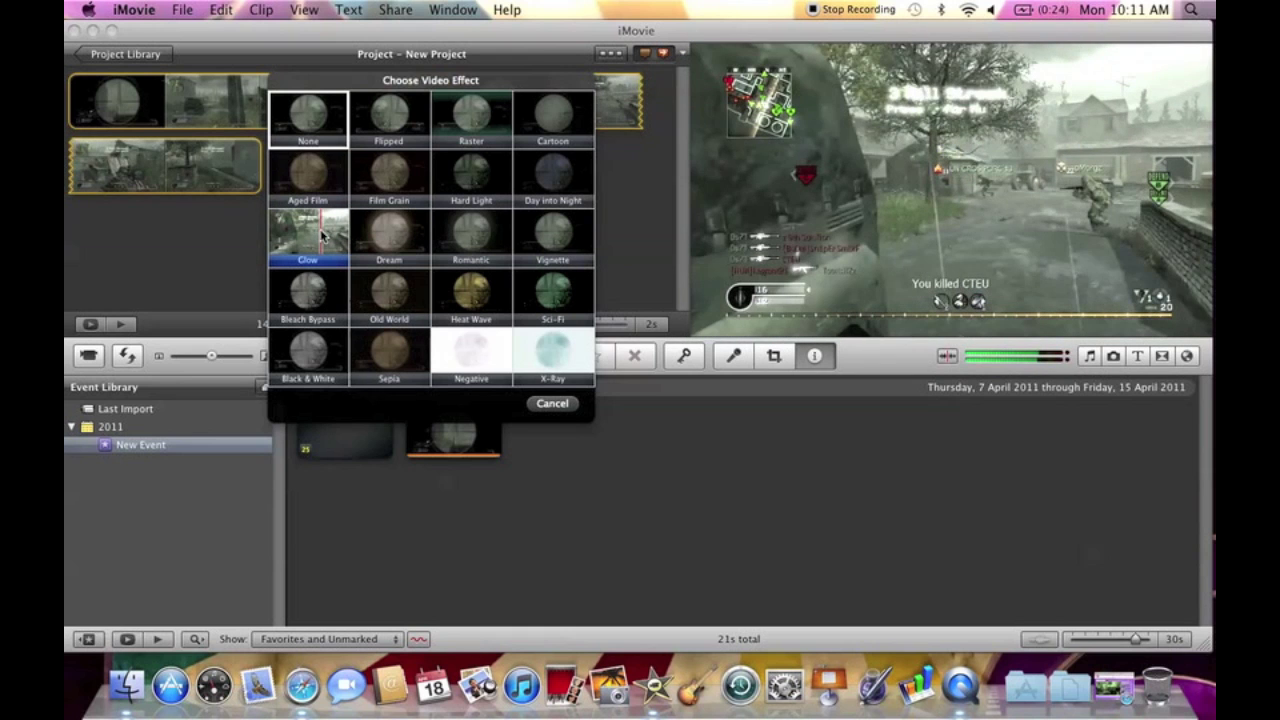
left_click(459, 173)
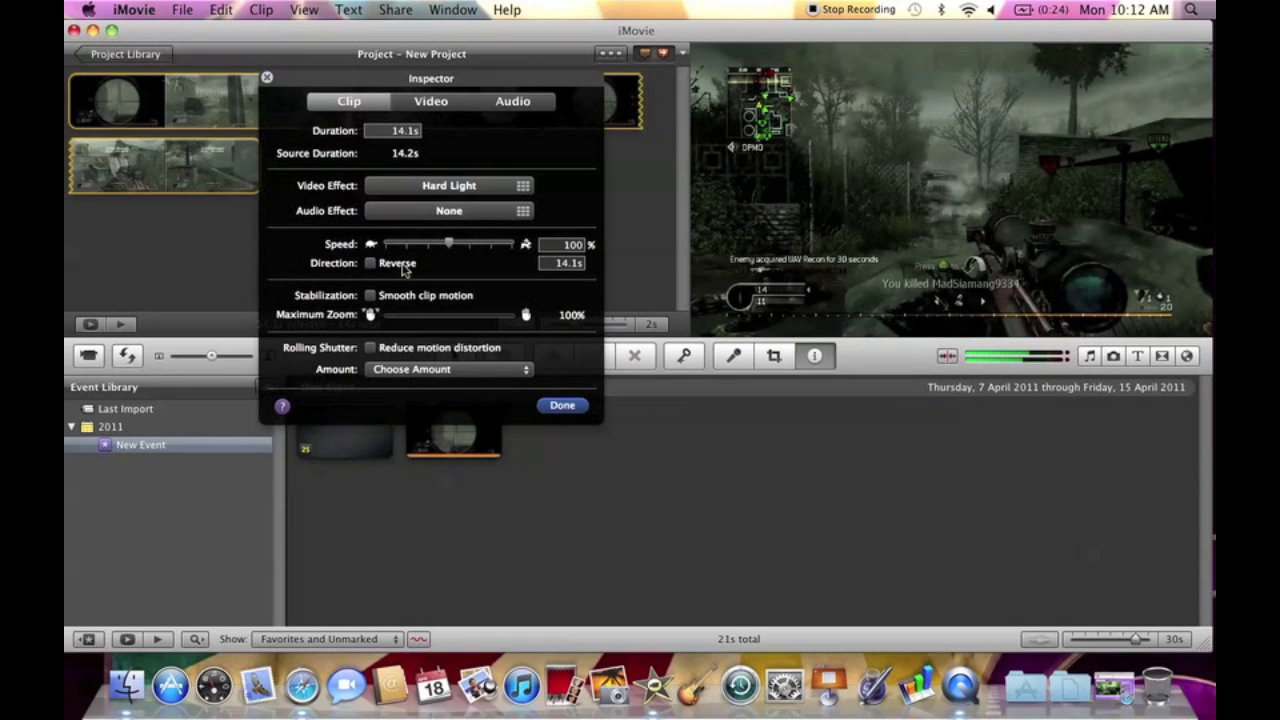
left_click(562, 405)
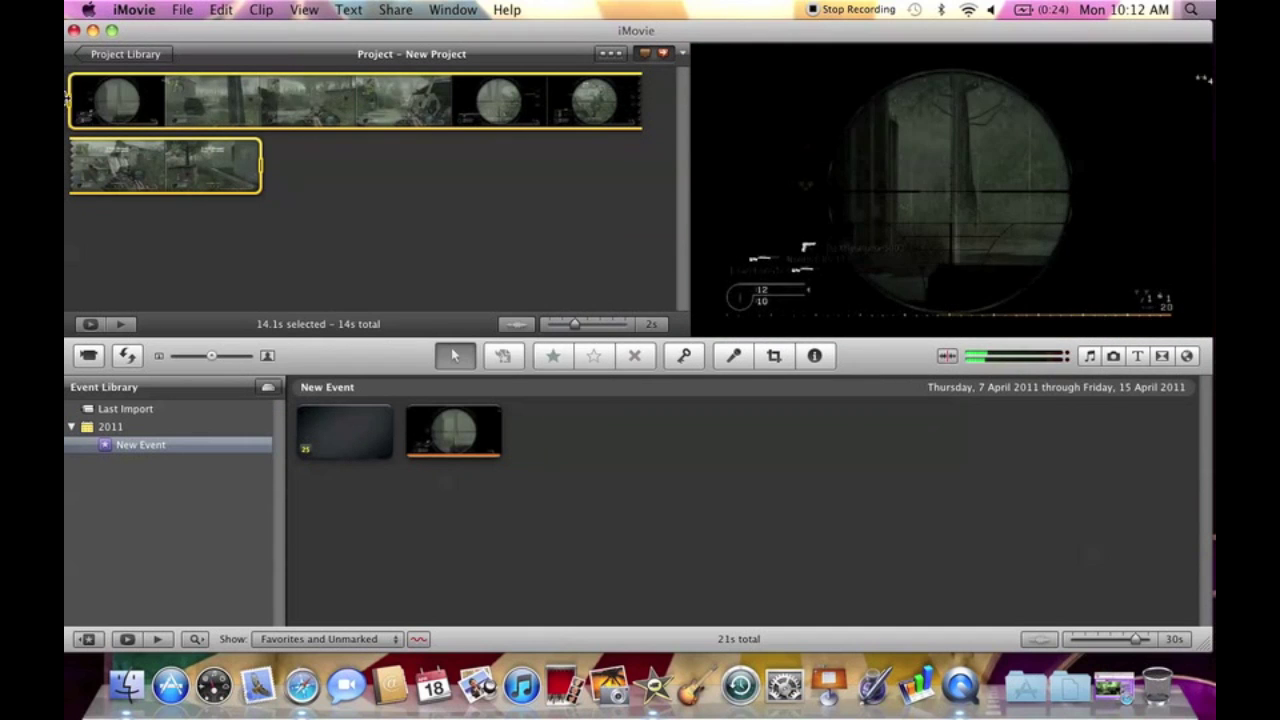
Step: Preview the tinted clip, then set saturation 200%, contrast 0%, brightness 1% and exposure 96%
key("space")
left_click(82, 119)
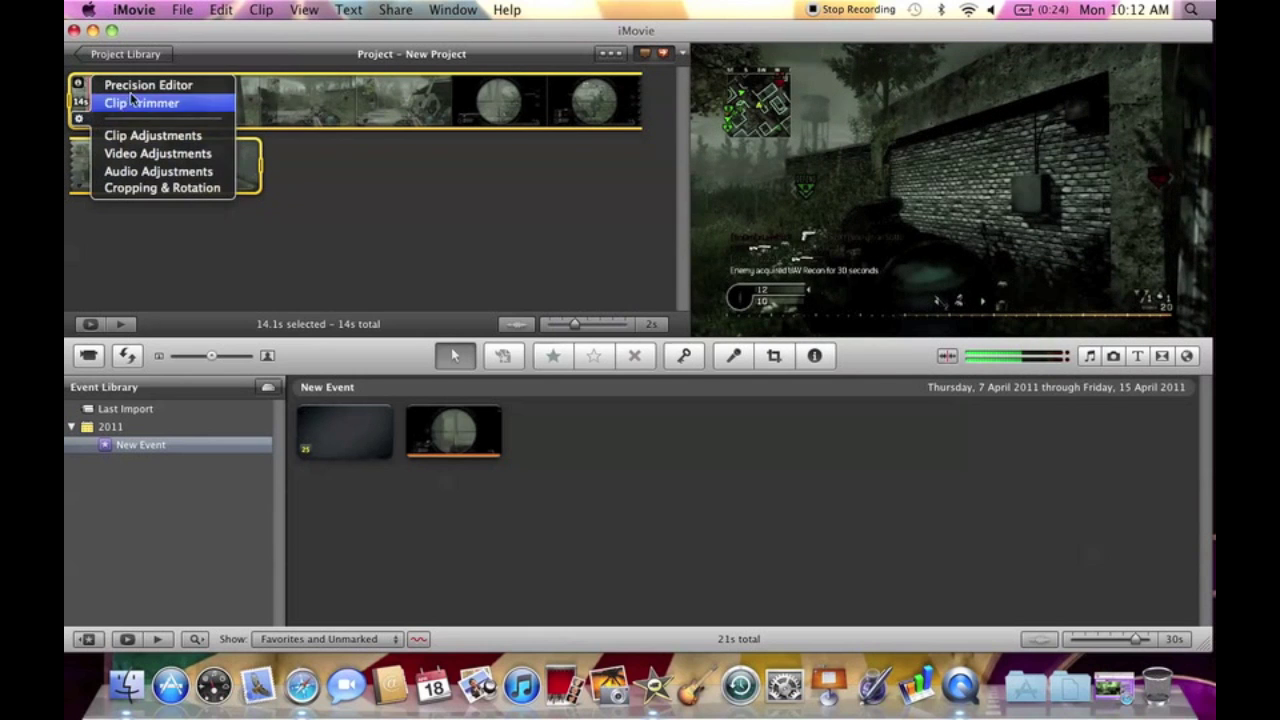
left_click(140, 165)
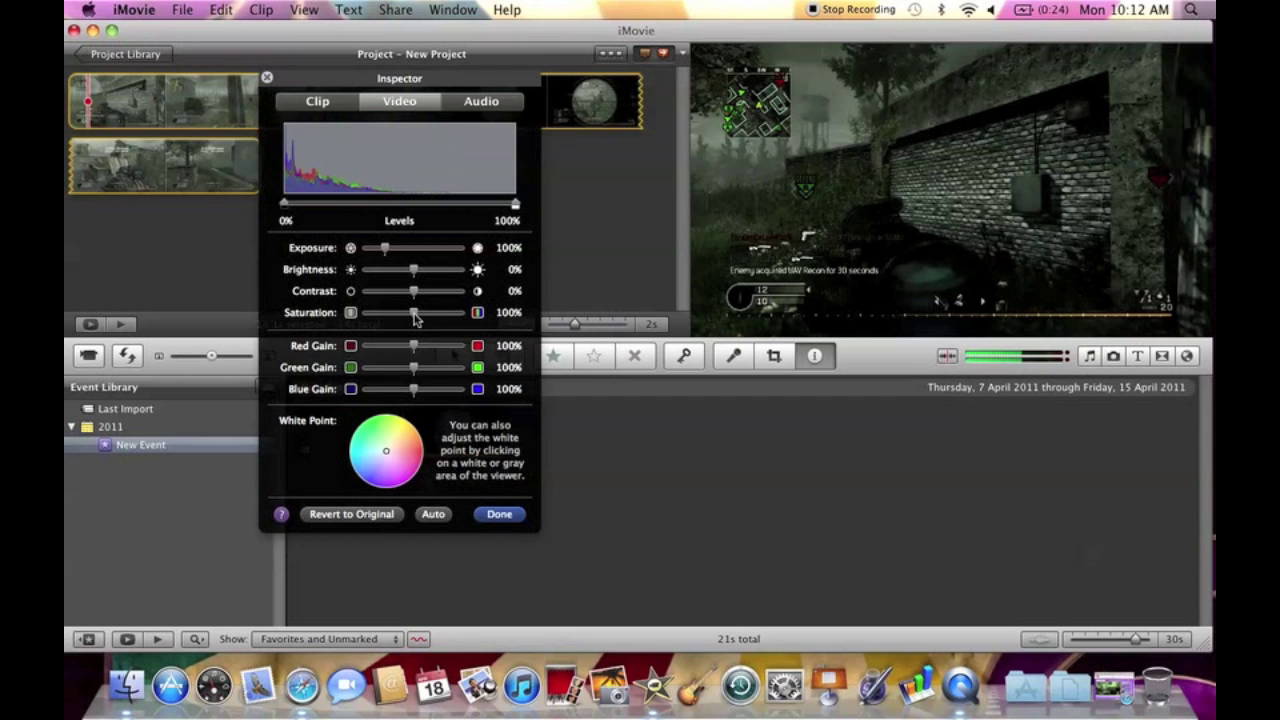
left_click_drag(417, 318, 463, 307)
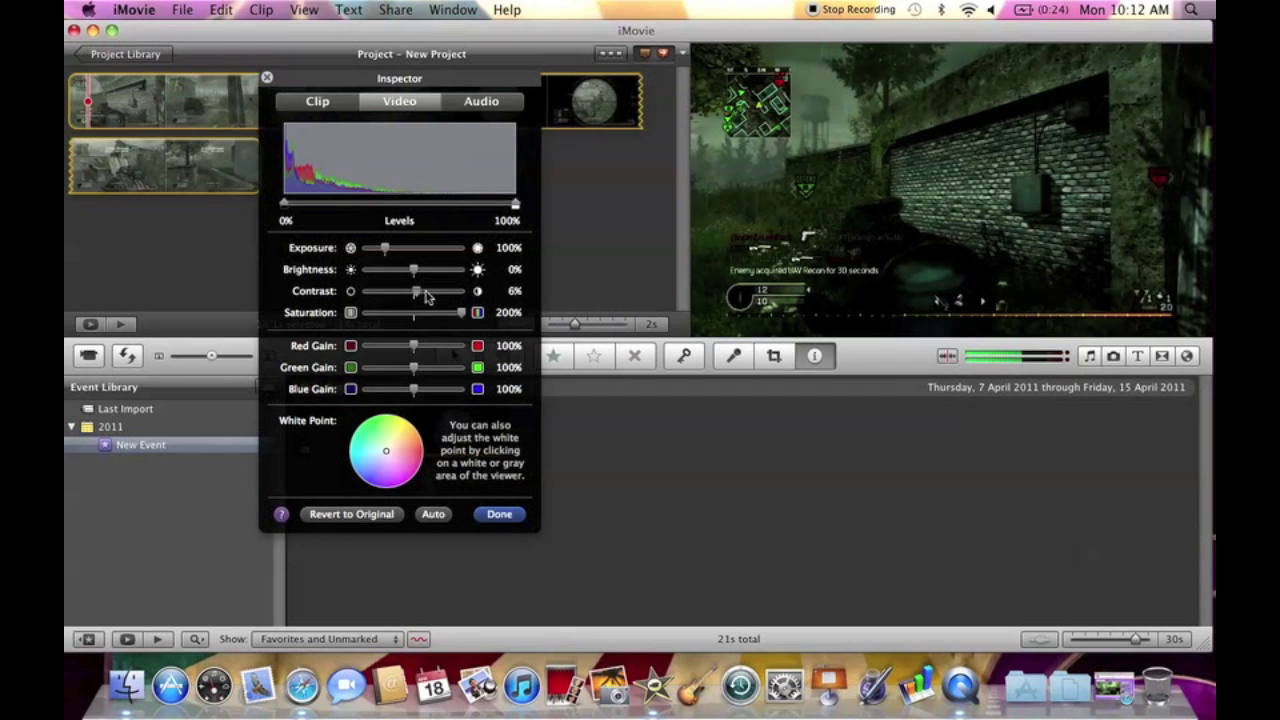
mouse_move(426, 295)
left_mouse_down()
mouse_move(469, 292)
mouse_move(366, 295)
mouse_move(496, 288)
mouse_move(416, 294)
left_mouse_up()
left_click_drag(417, 276, 435, 276)
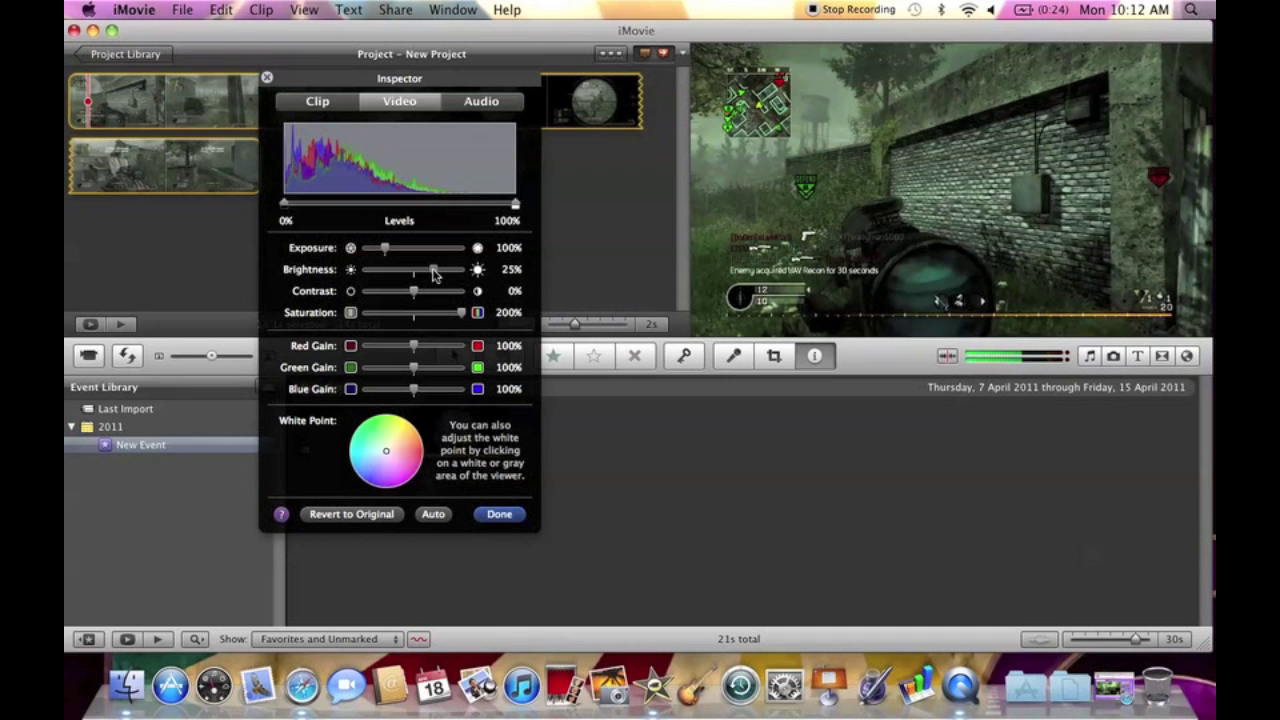
left_click_drag(435, 276, 416, 274)
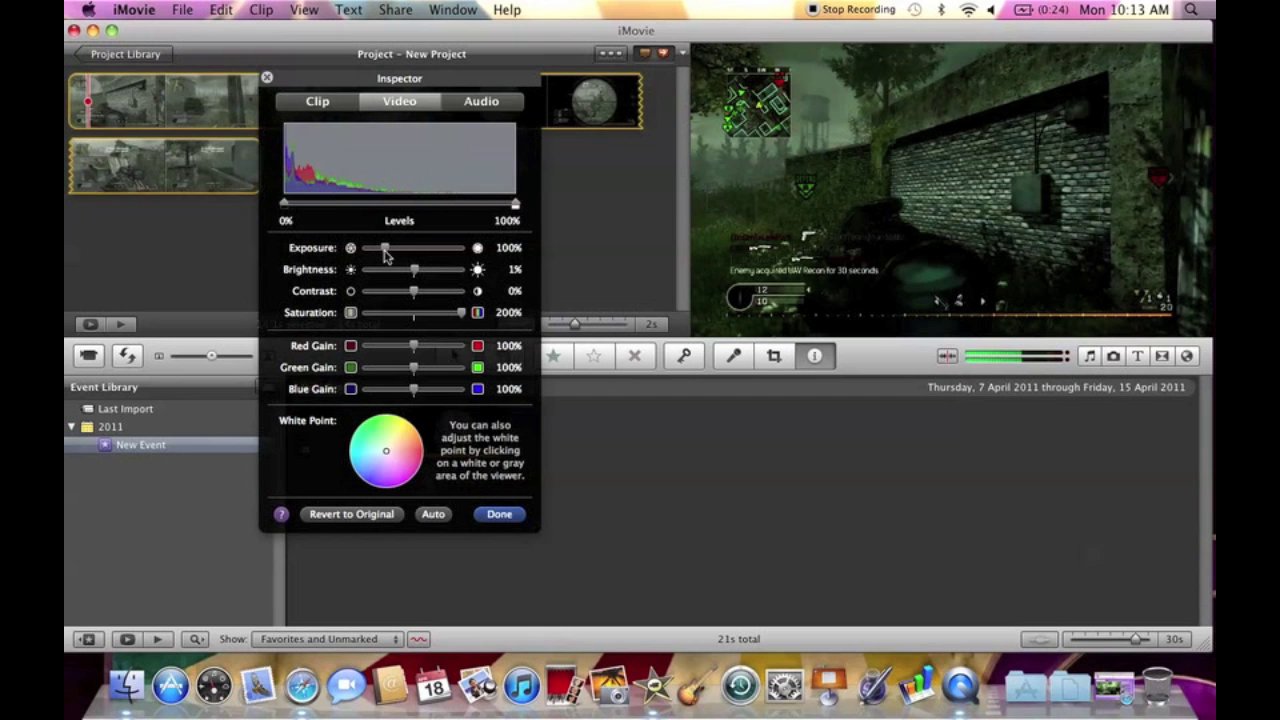
mouse_move(386, 252)
left_mouse_down()
mouse_move(409, 250)
mouse_move(386, 250)
left_mouse_up()
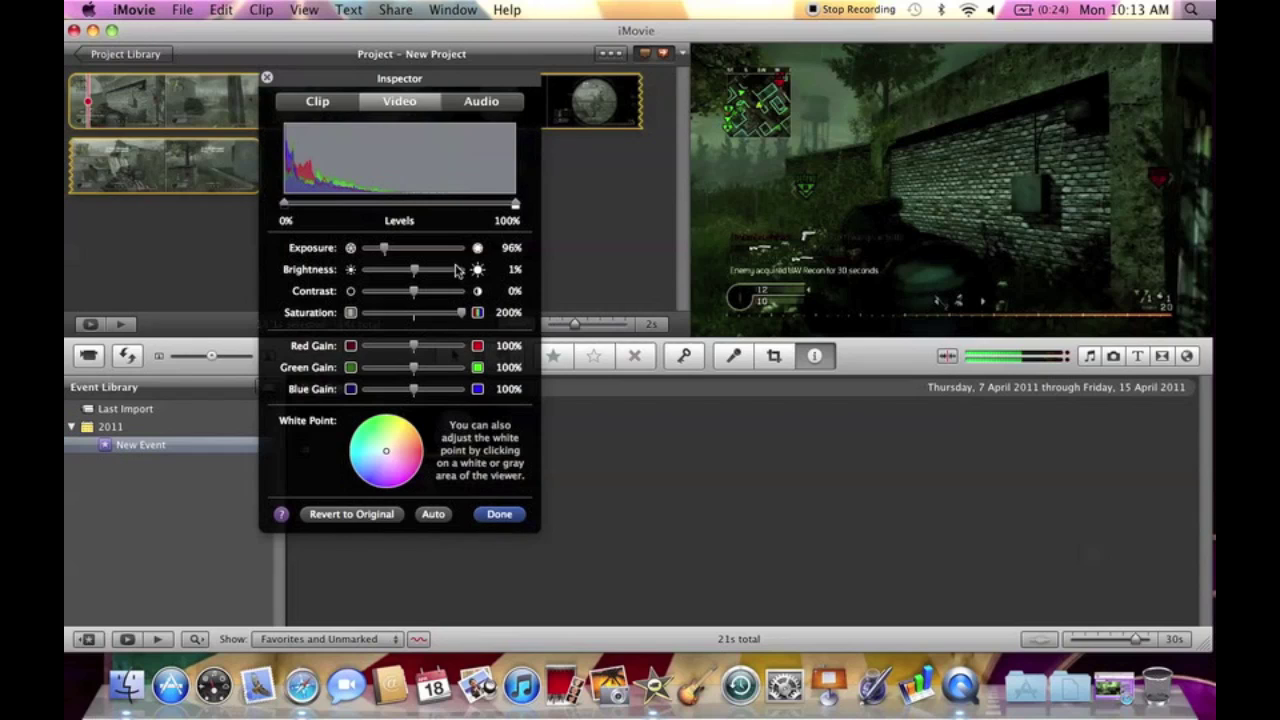
left_click(499, 514)
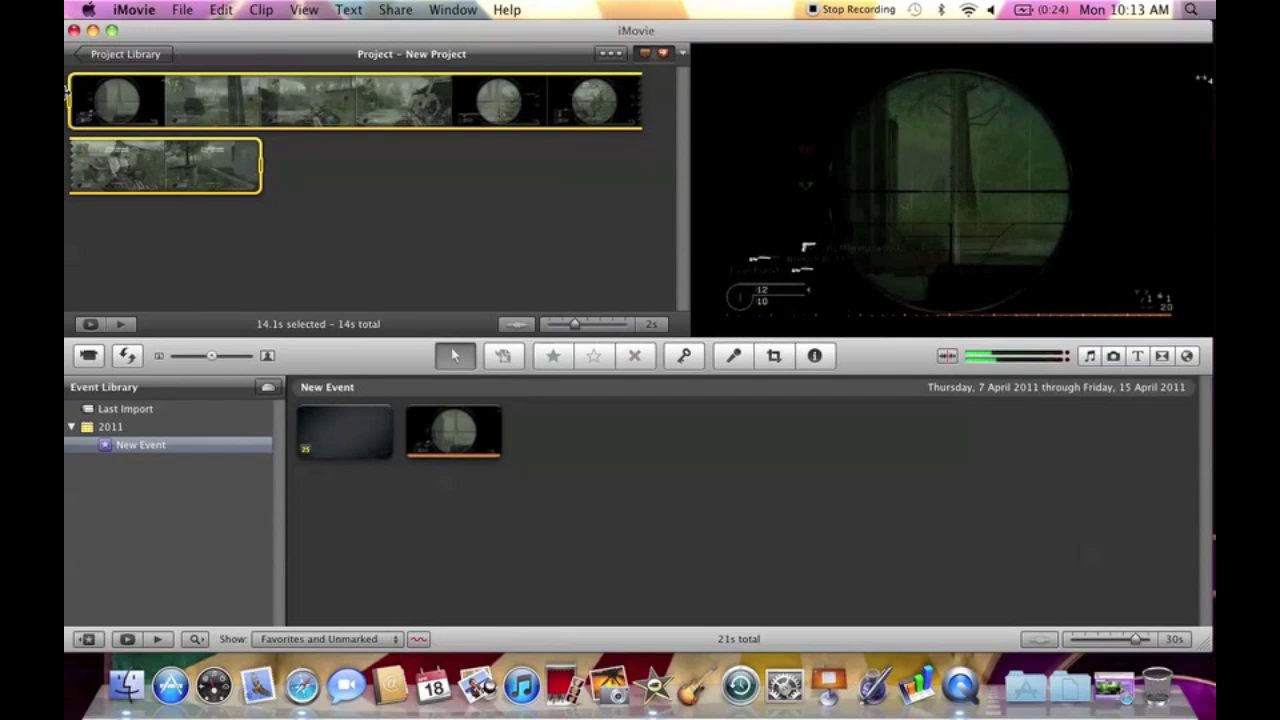
mouse_move(70, 95)
key("space")
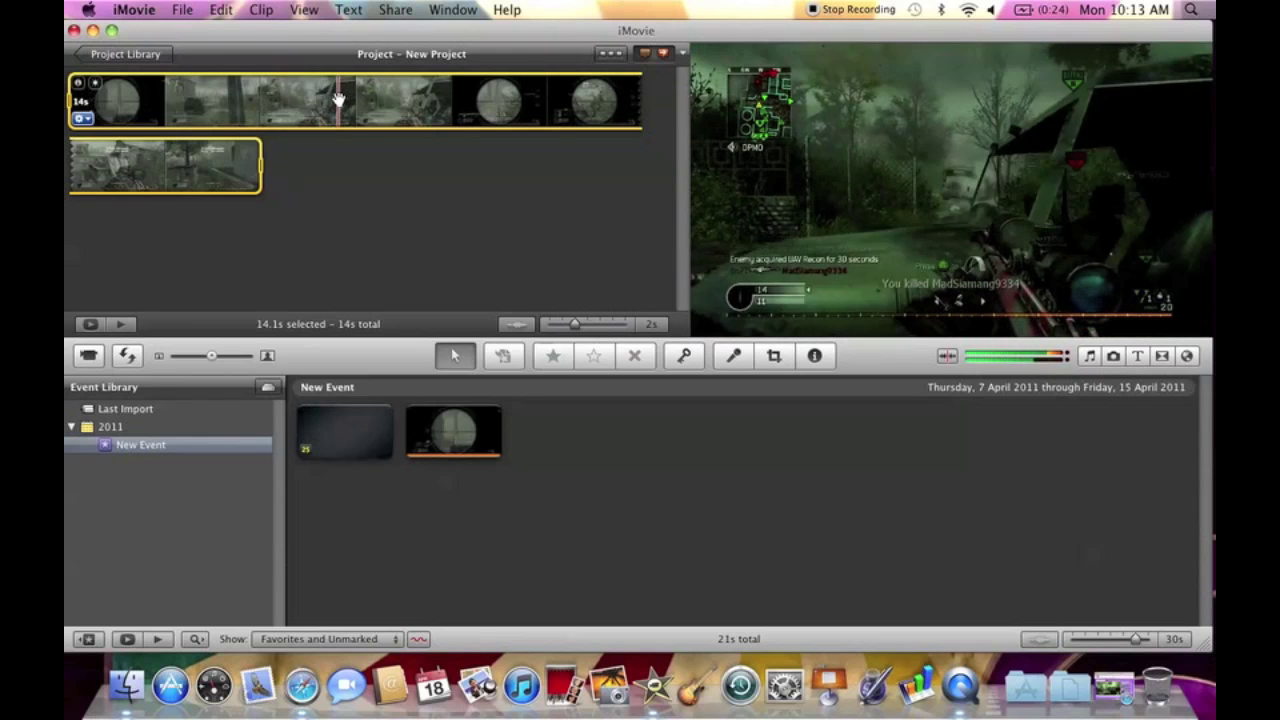
Step: Split the first gameplay clip at the playhead into 7.7s and 6.4s clips and replay them
key("space")
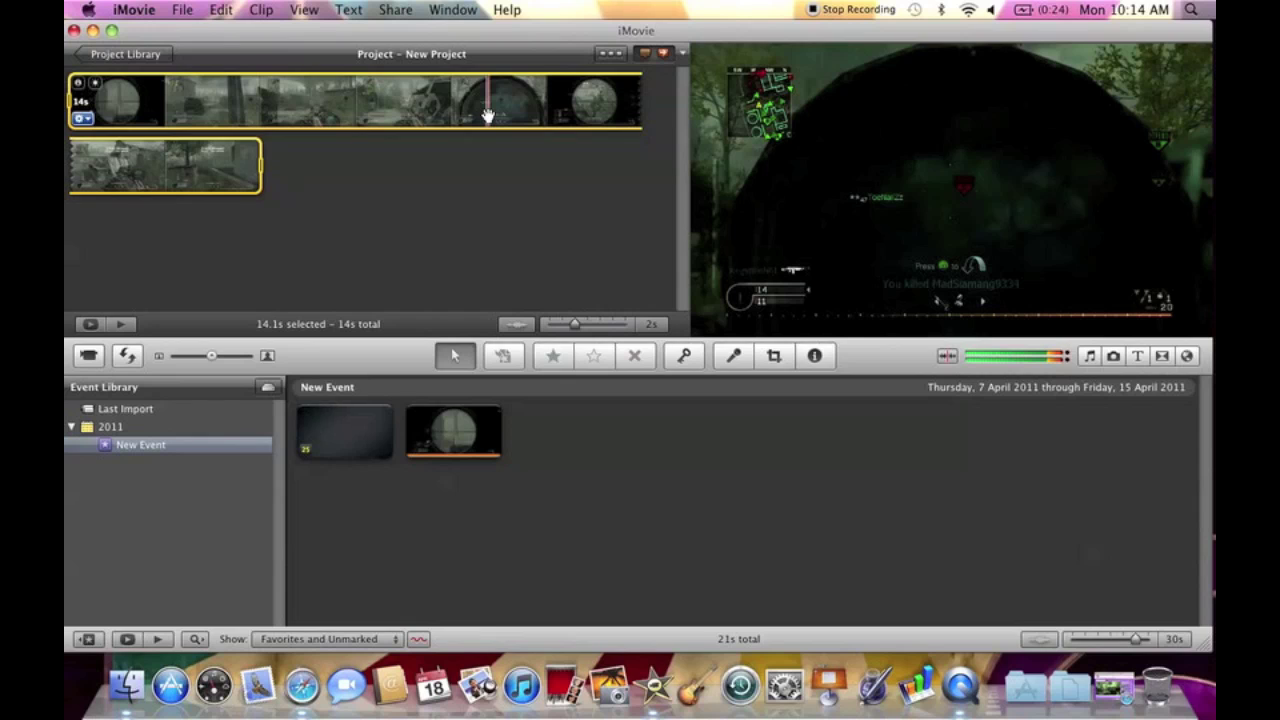
right_click(488, 117)
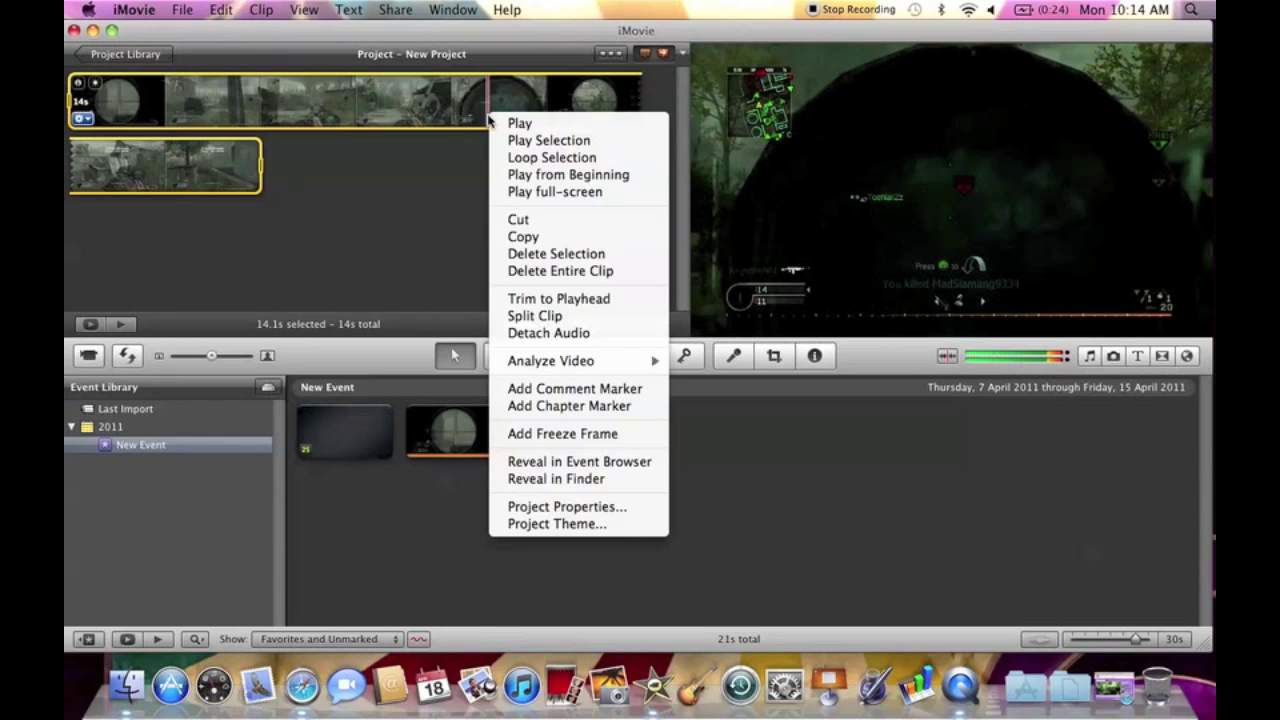
left_click(547, 316)
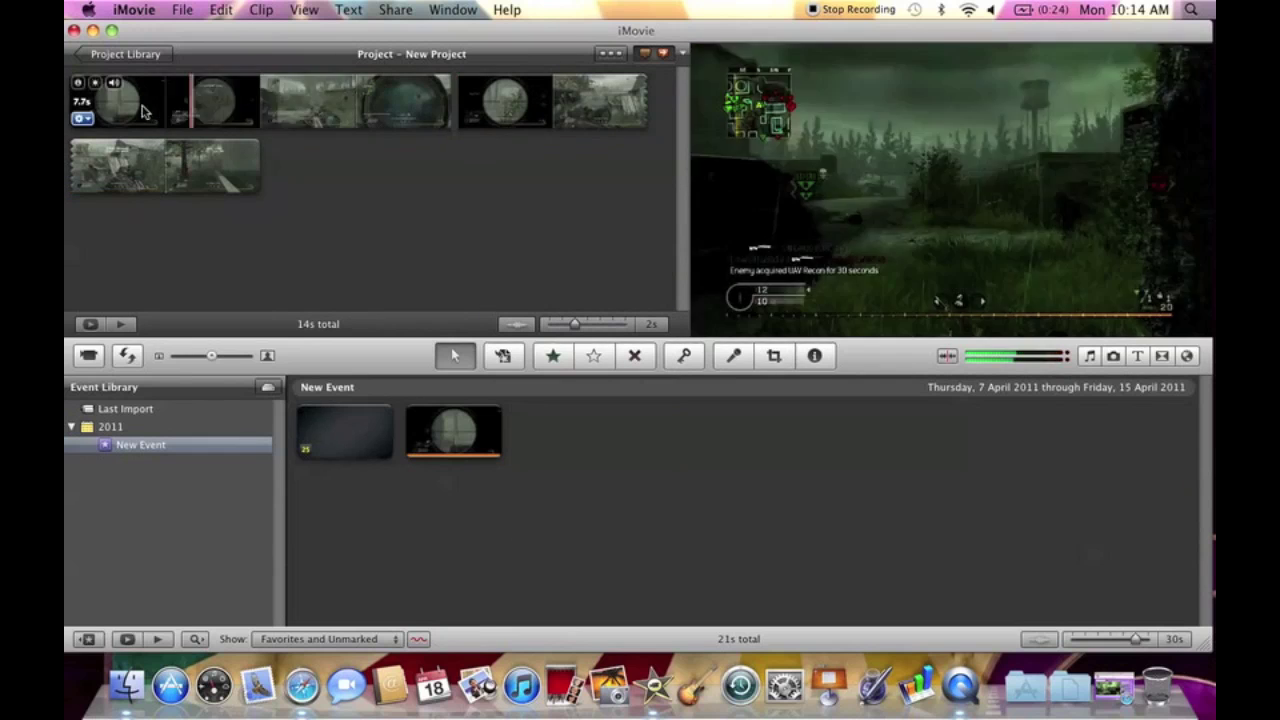
key("space")
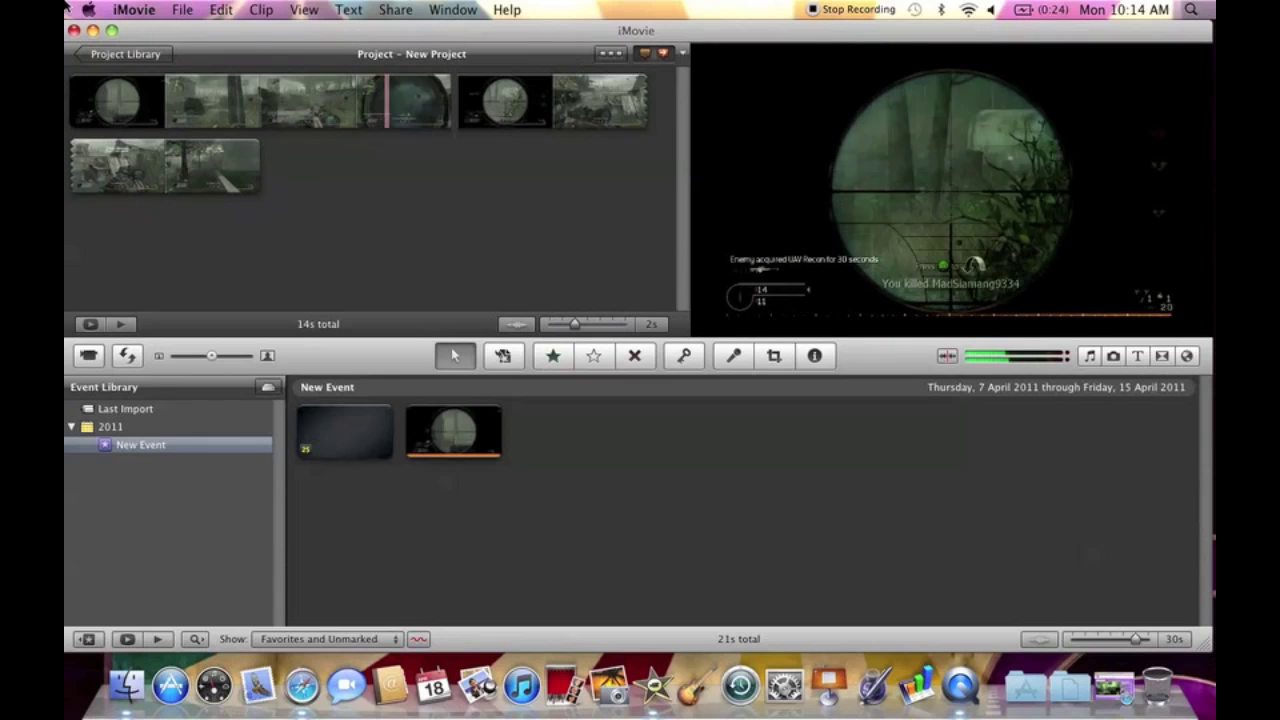
mouse_move(490, 95)
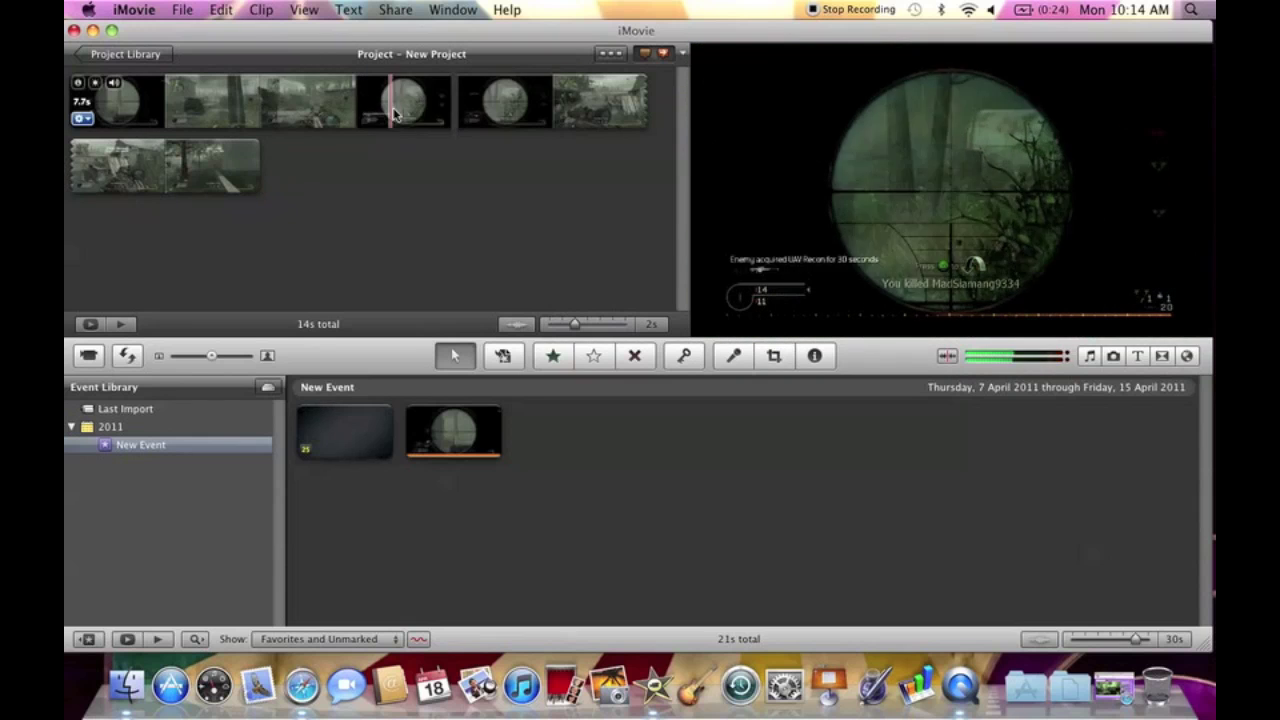
mouse_move(462, 114)
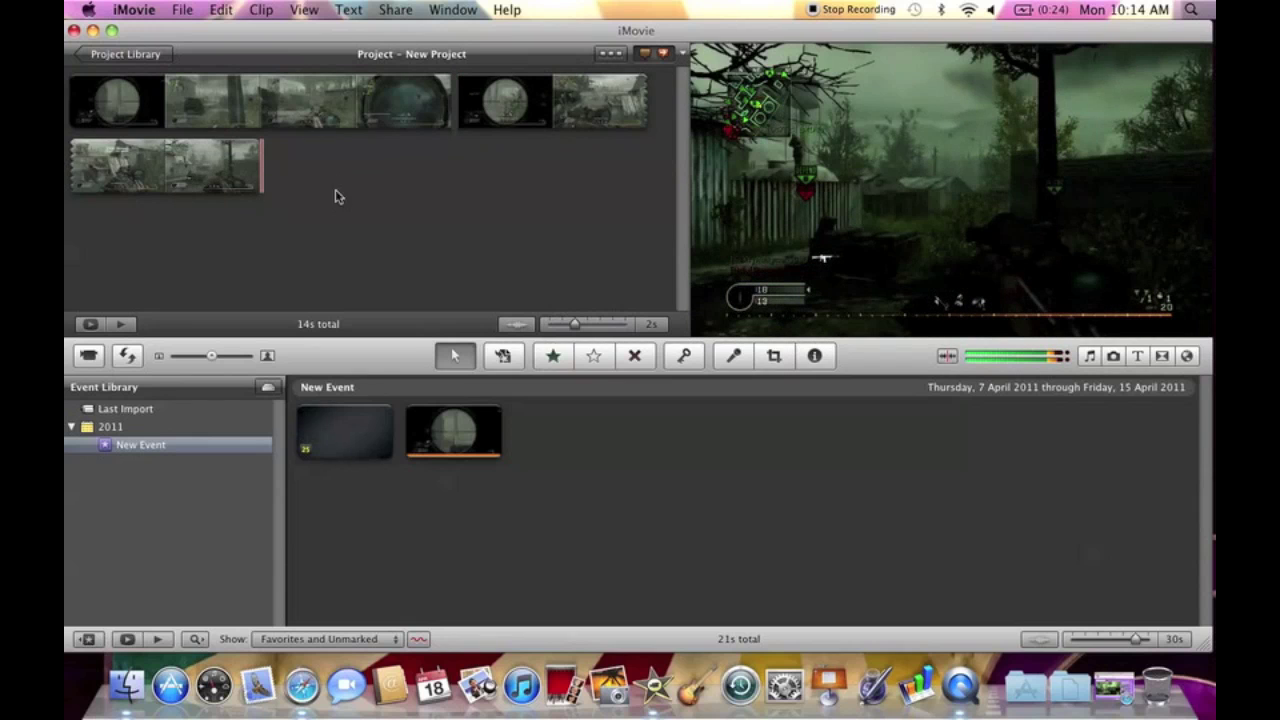
mouse_move(86, 106)
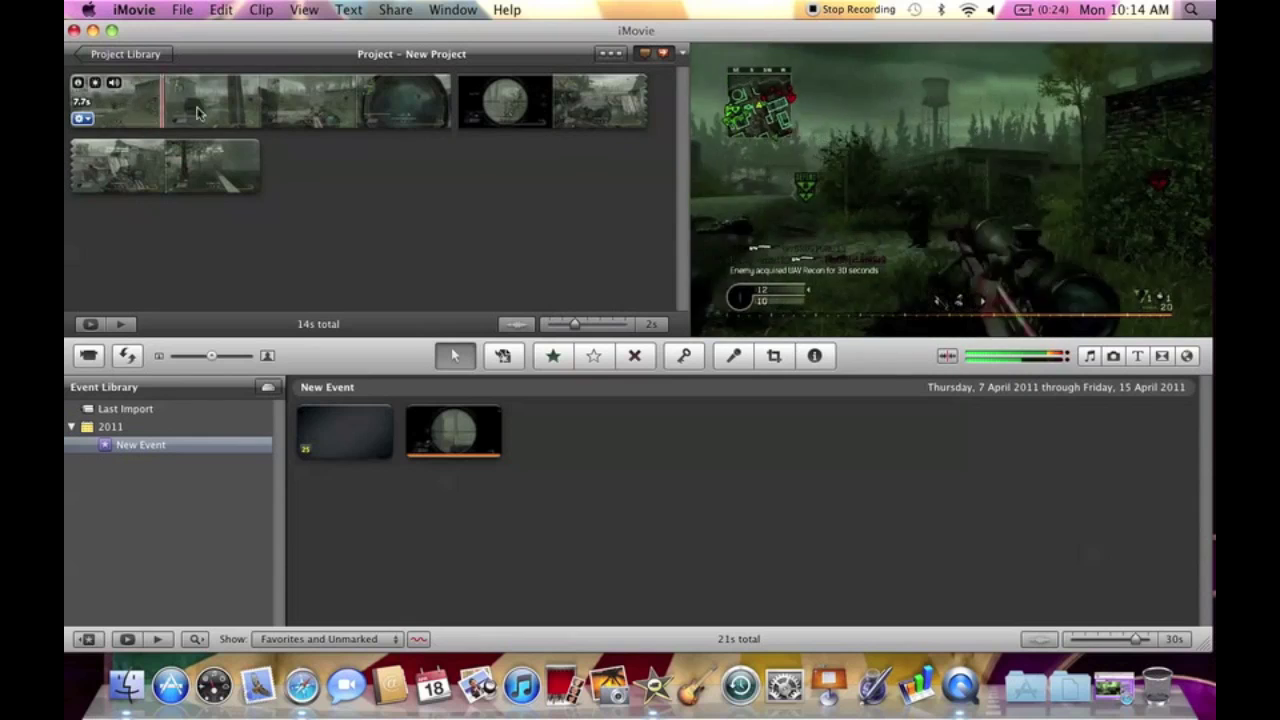
Step: Drop 'Changed The Way You Kissed Me' from iTunes Music onto the project background
left_click(1088, 357)
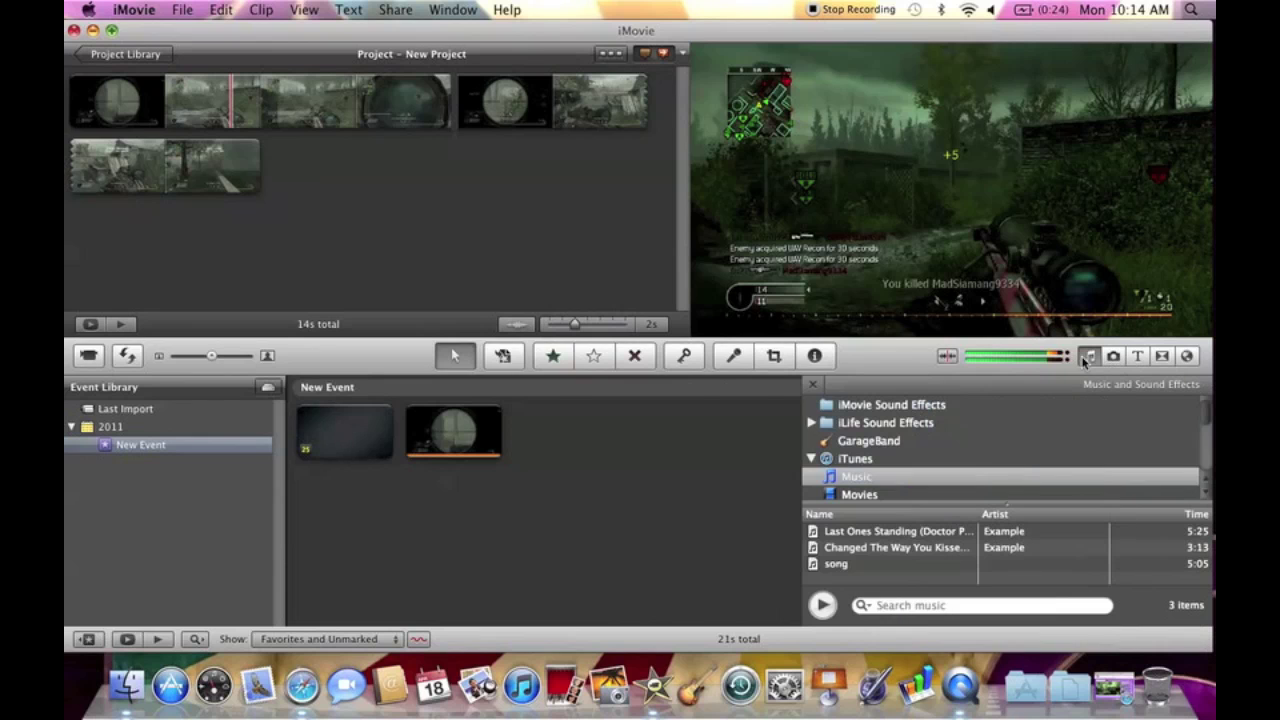
left_click(893, 548)
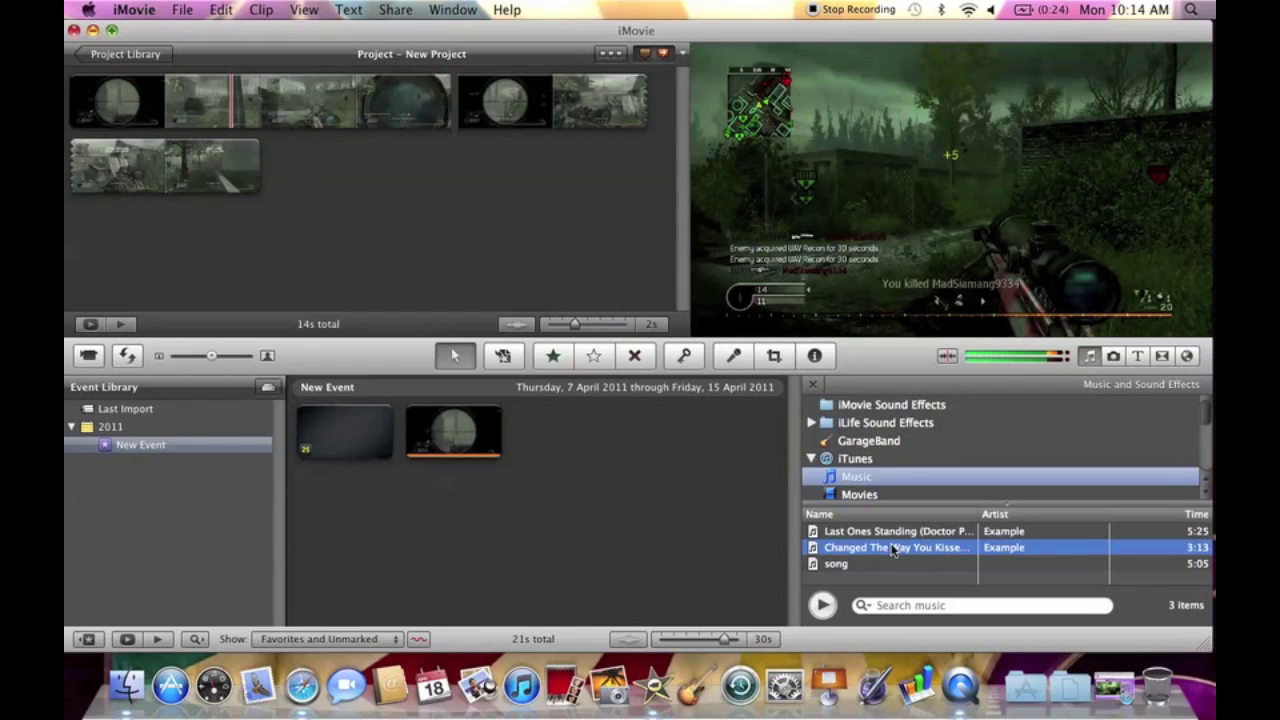
left_click_drag(893, 548, 477, 231)
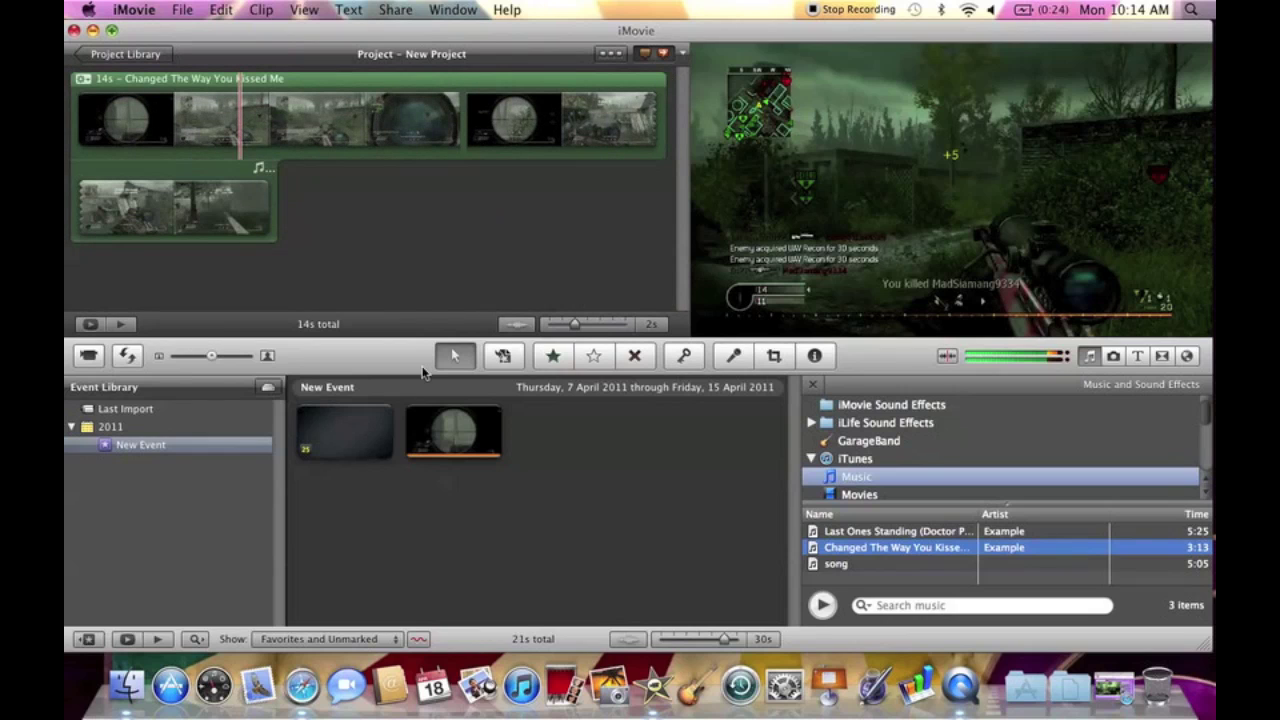
left_click(1092, 355)
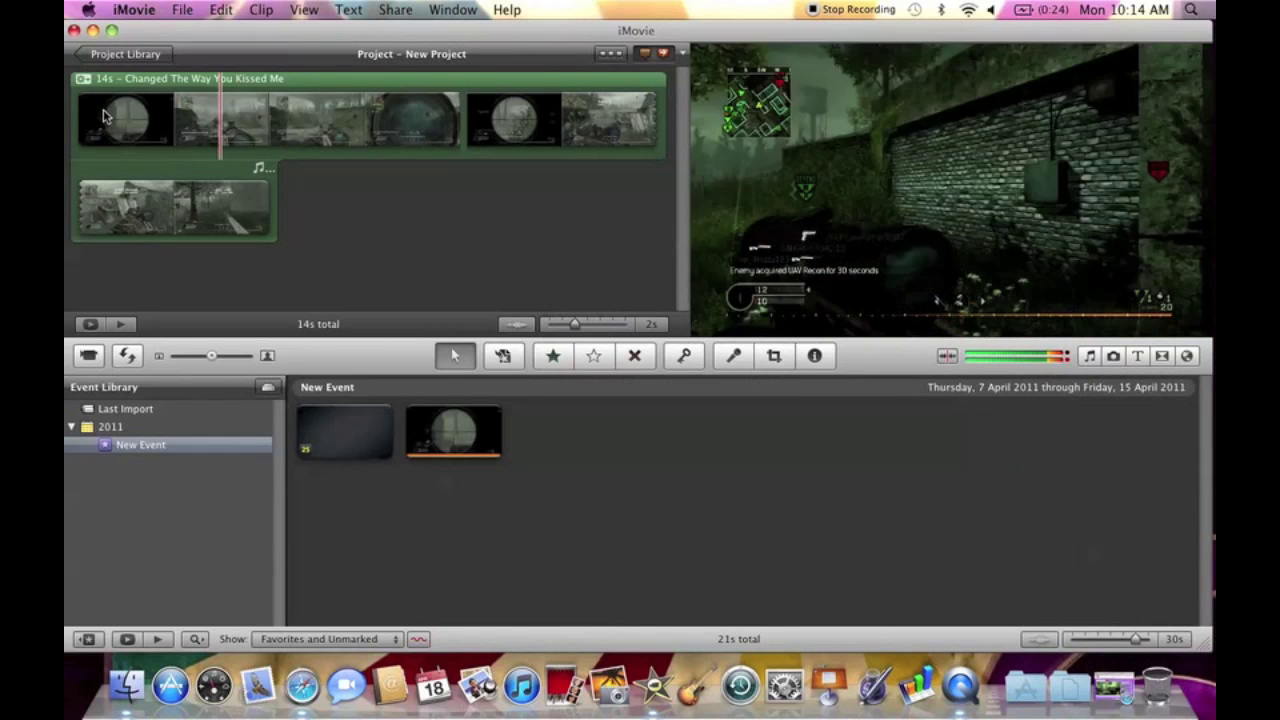
key("XF86AudioRaiseVolume")
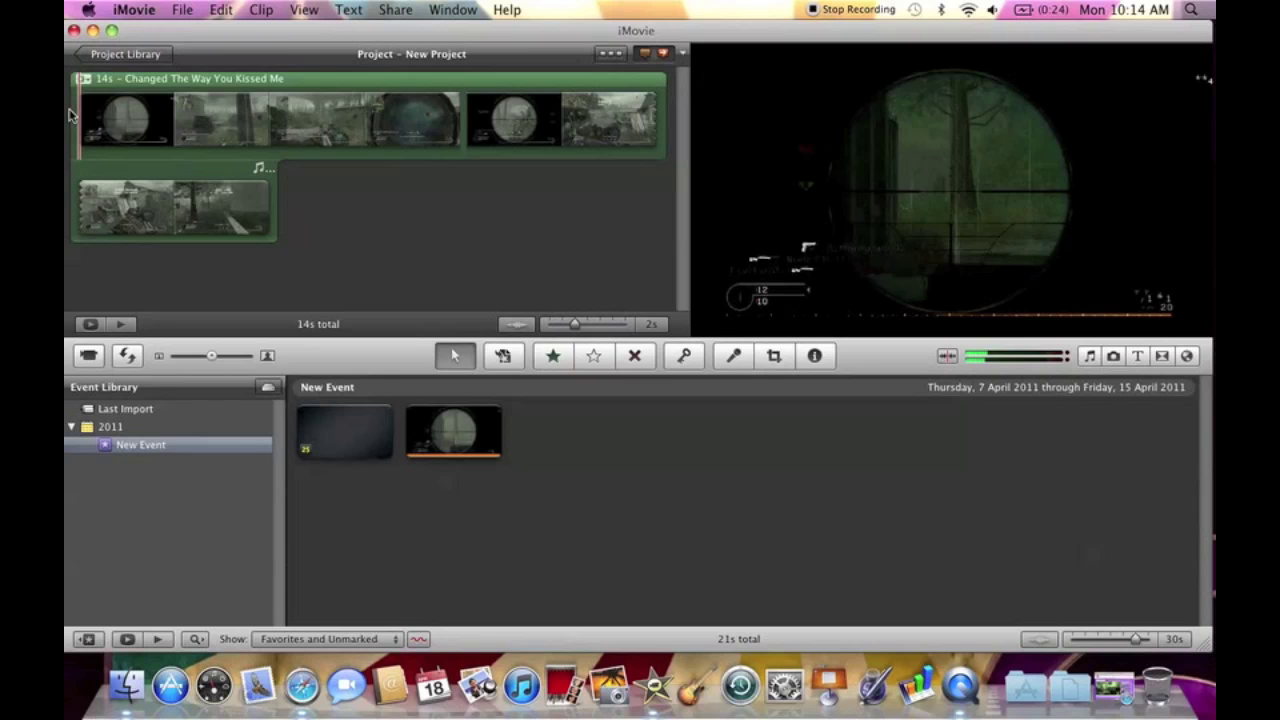
key("space")
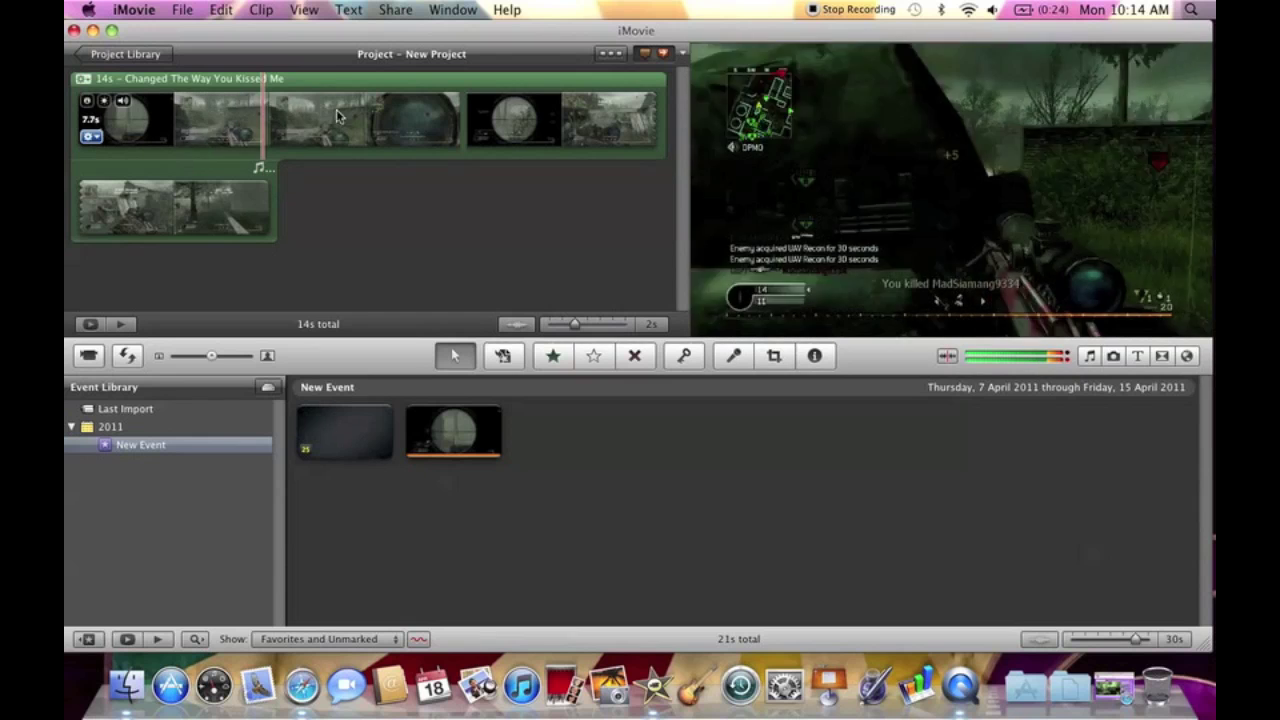
key("space")
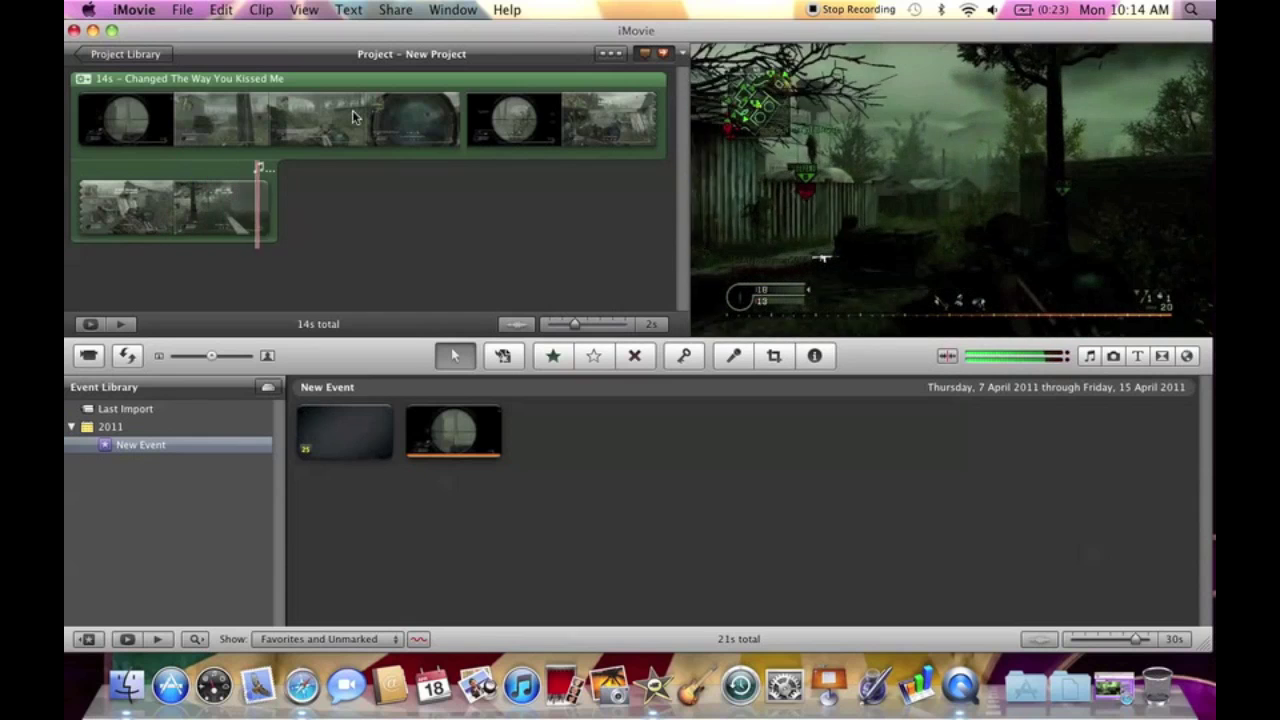
Step: Open the background song in the Clip Trimmer and preview it from a later point
left_click(84, 80)
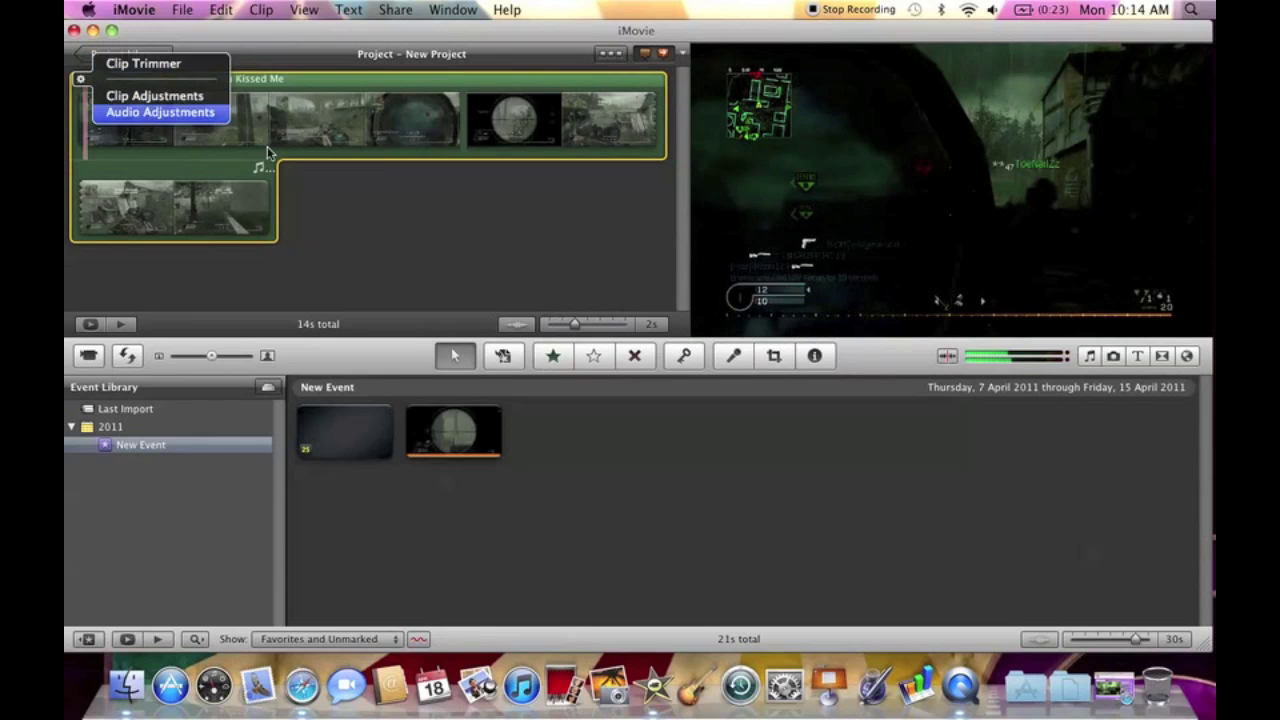
left_click(350, 258)
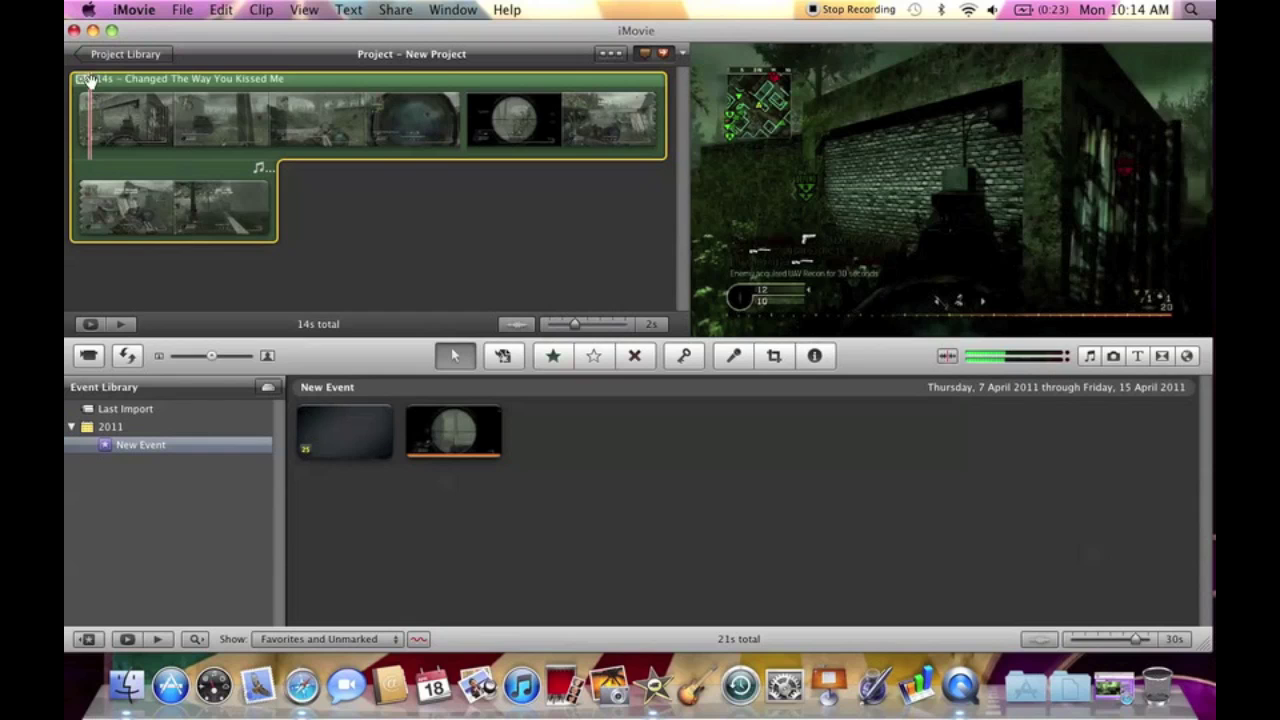
left_click(86, 80)
left_click(120, 55)
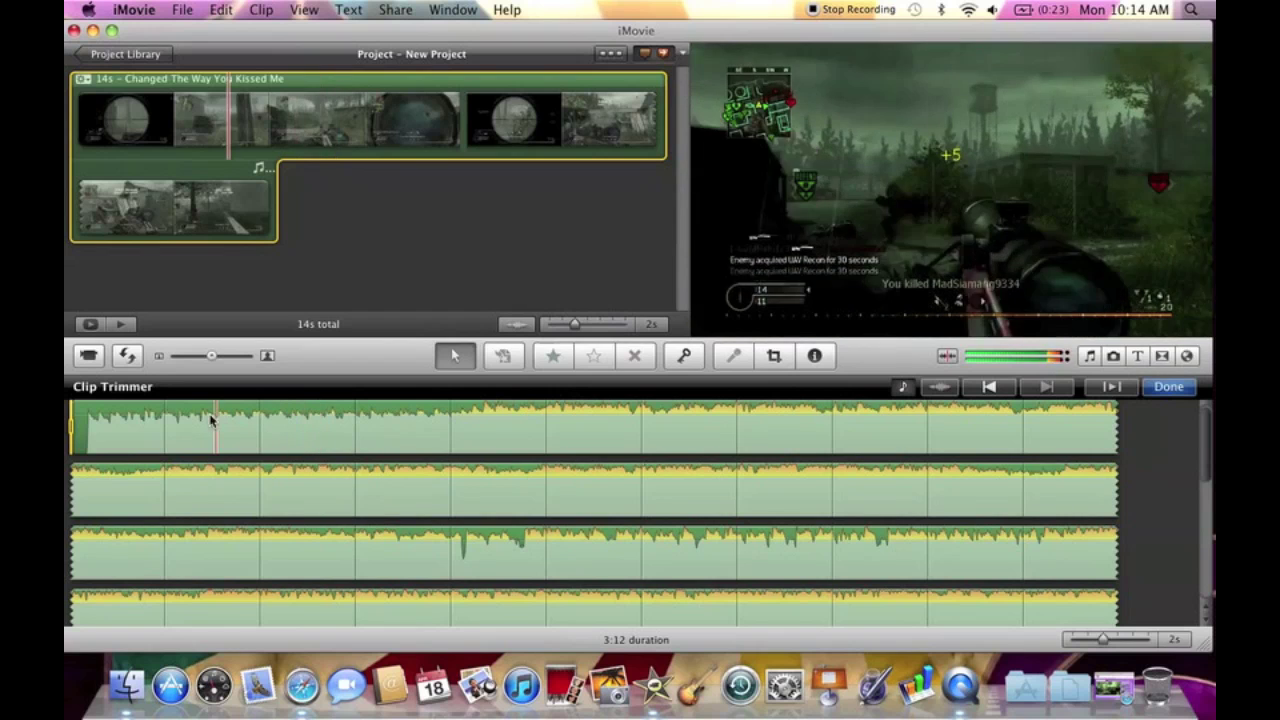
left_click(360, 449)
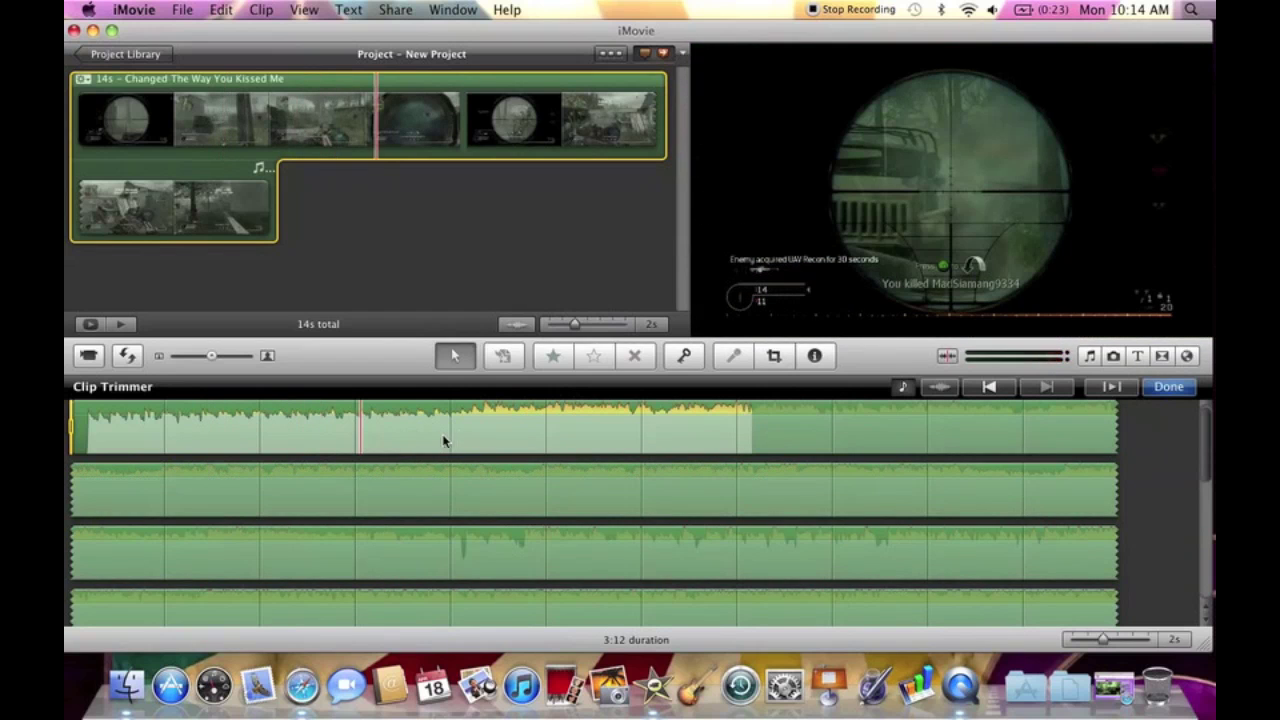
key("space")
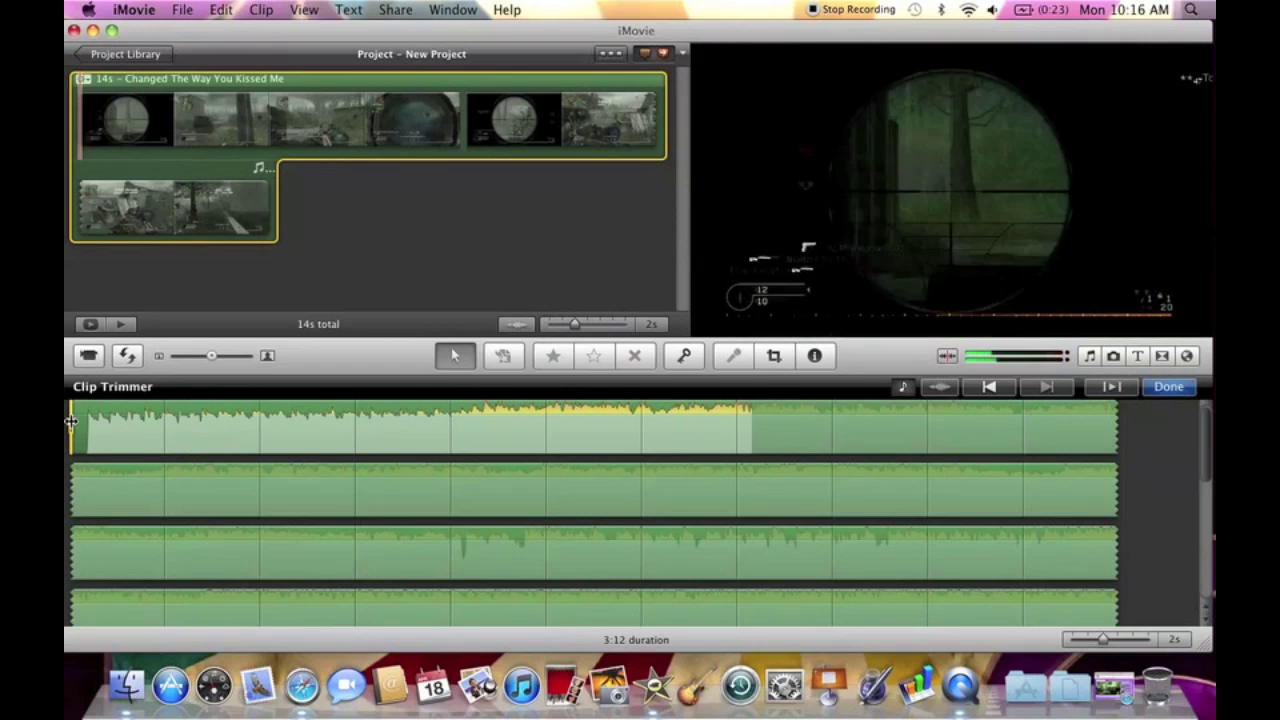
Step: Move the song selection's start later and pull its end up to about 11 seconds
left_click_drag(71, 421, 281, 566)
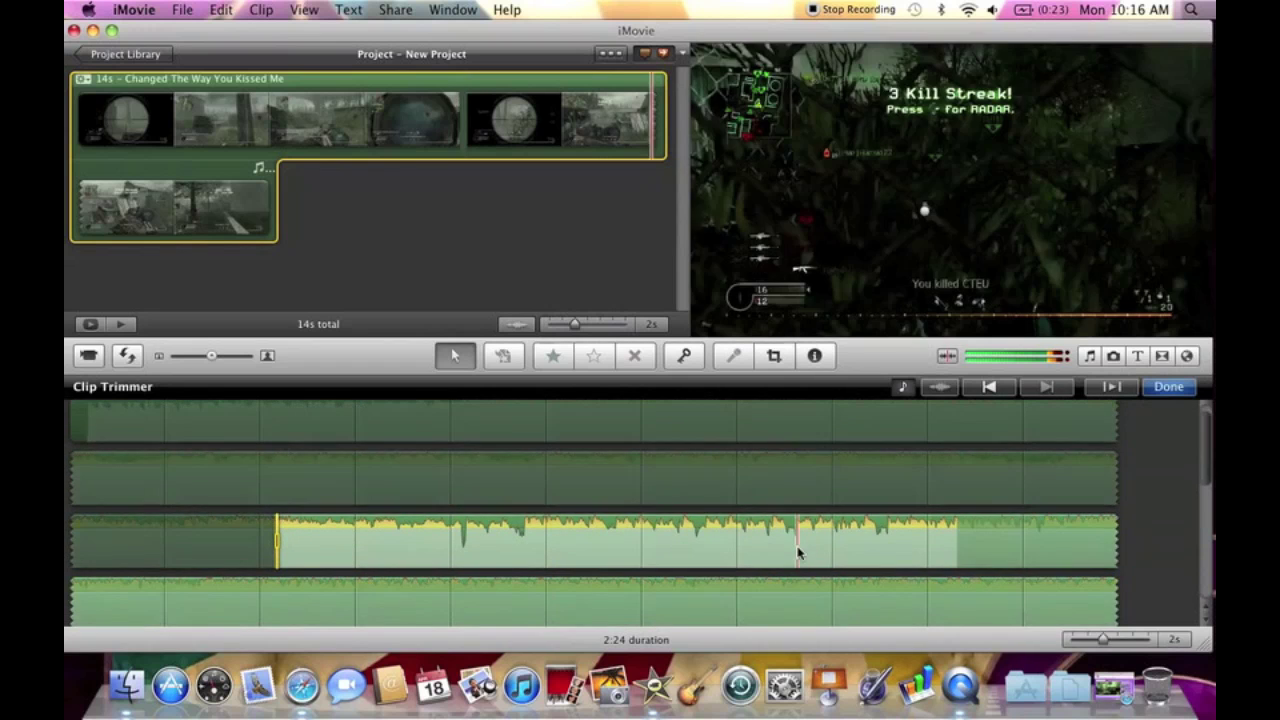
scroll(797, 543, "down", 2)
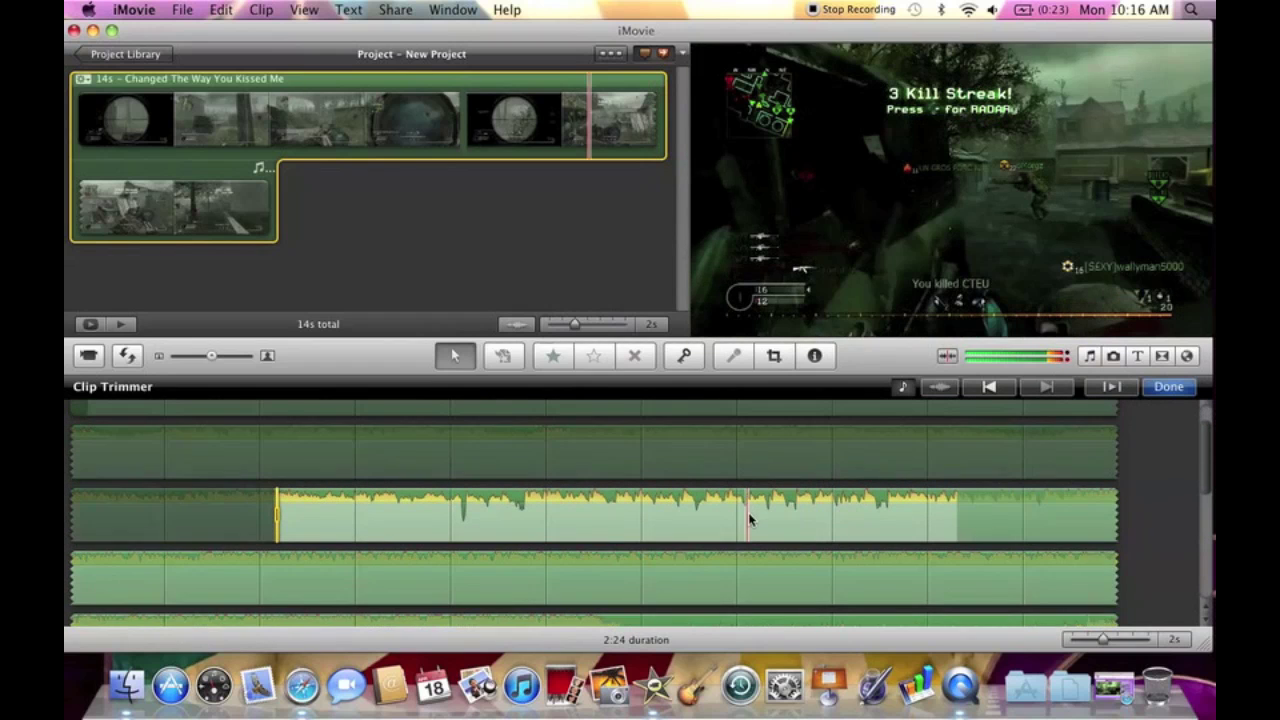
scroll(750, 517, "down", 3)
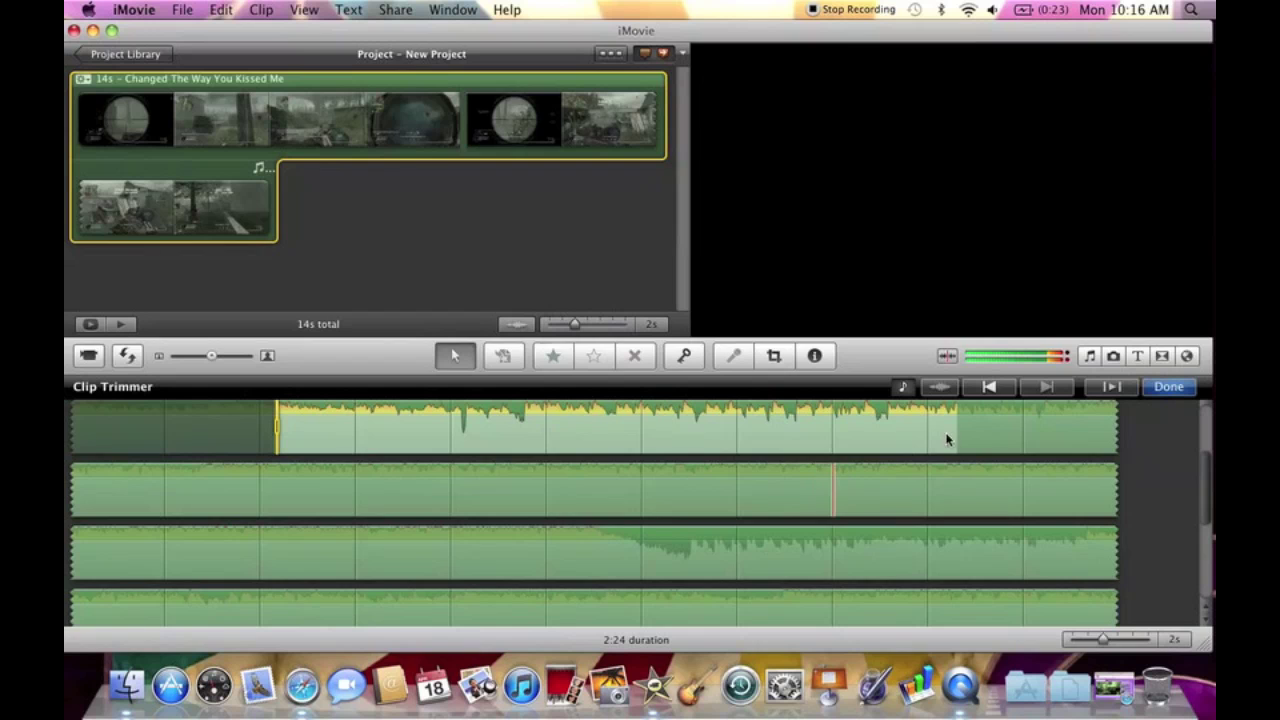
scroll(957, 436, "down", 5)
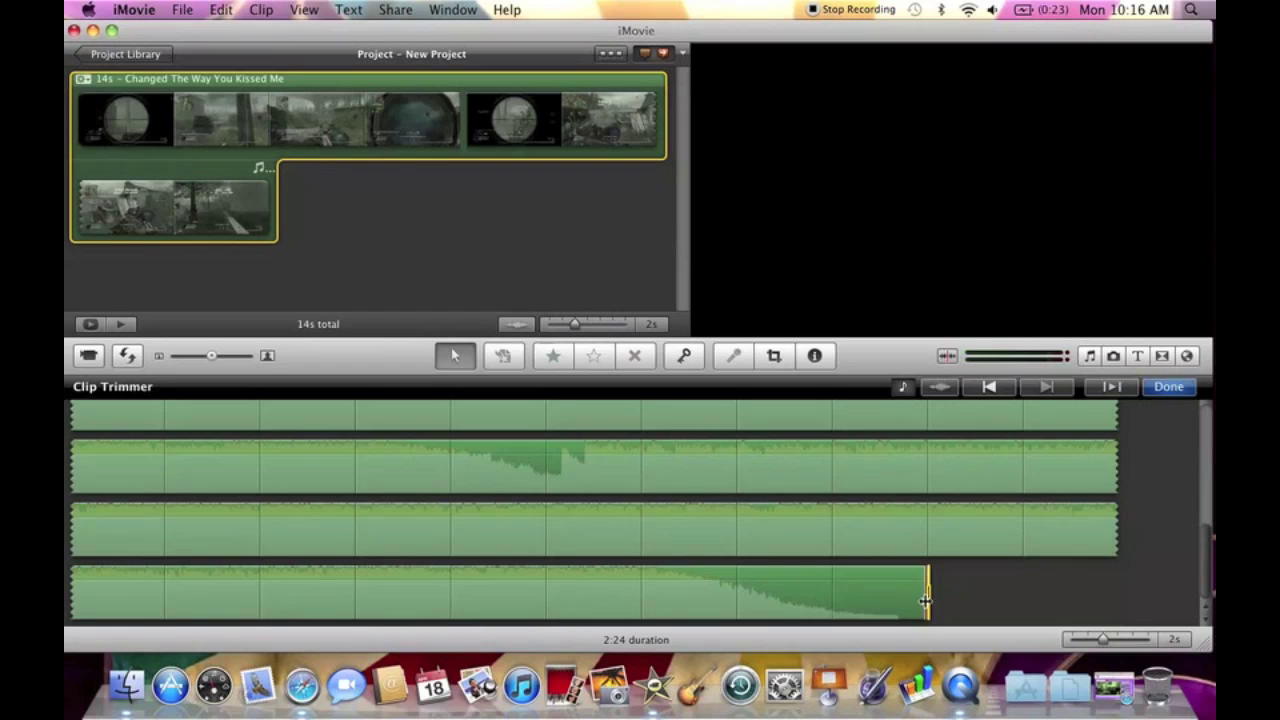
left_click_drag(926, 600, 902, 385)
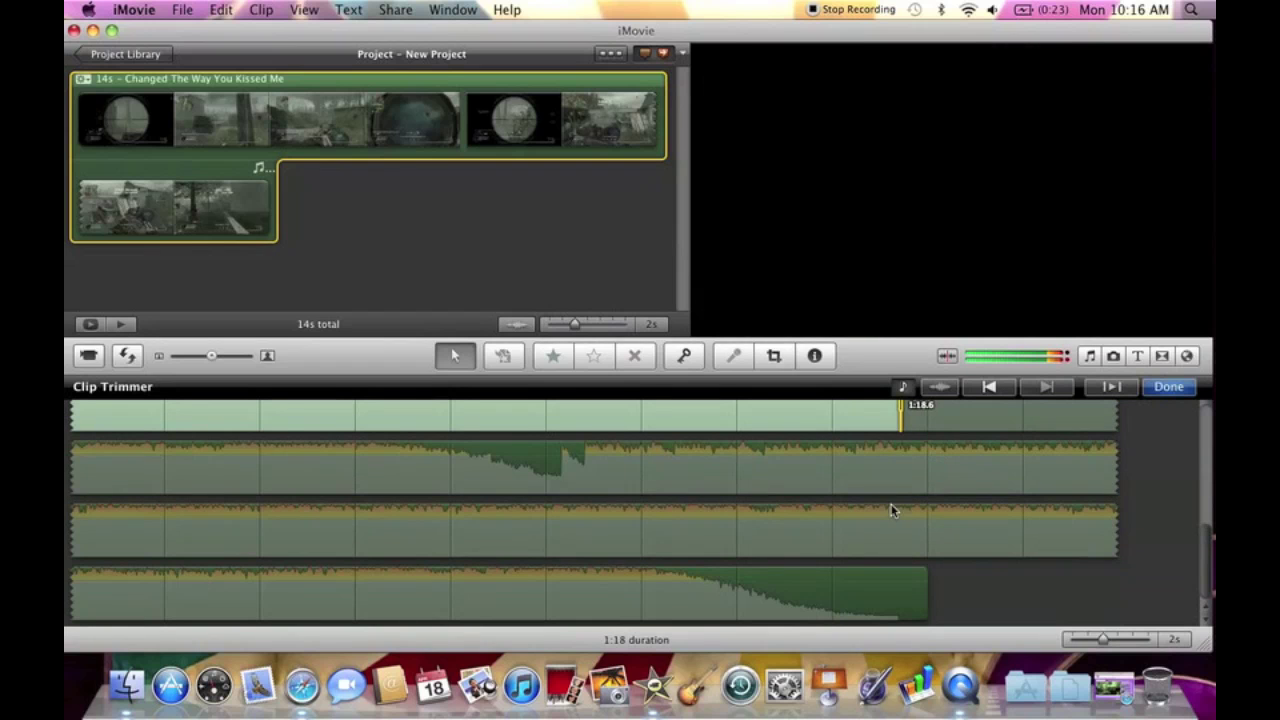
scroll(900, 594, "up", 3)
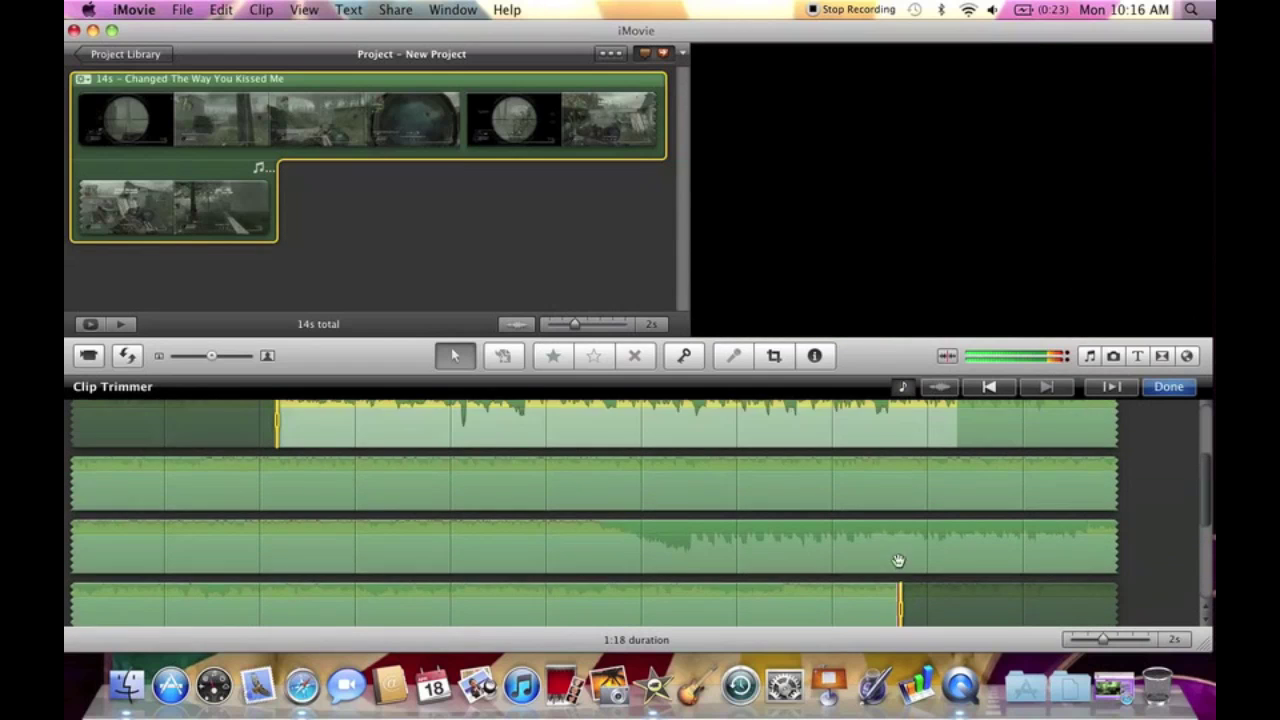
left_click_drag(902, 608, 904, 608)
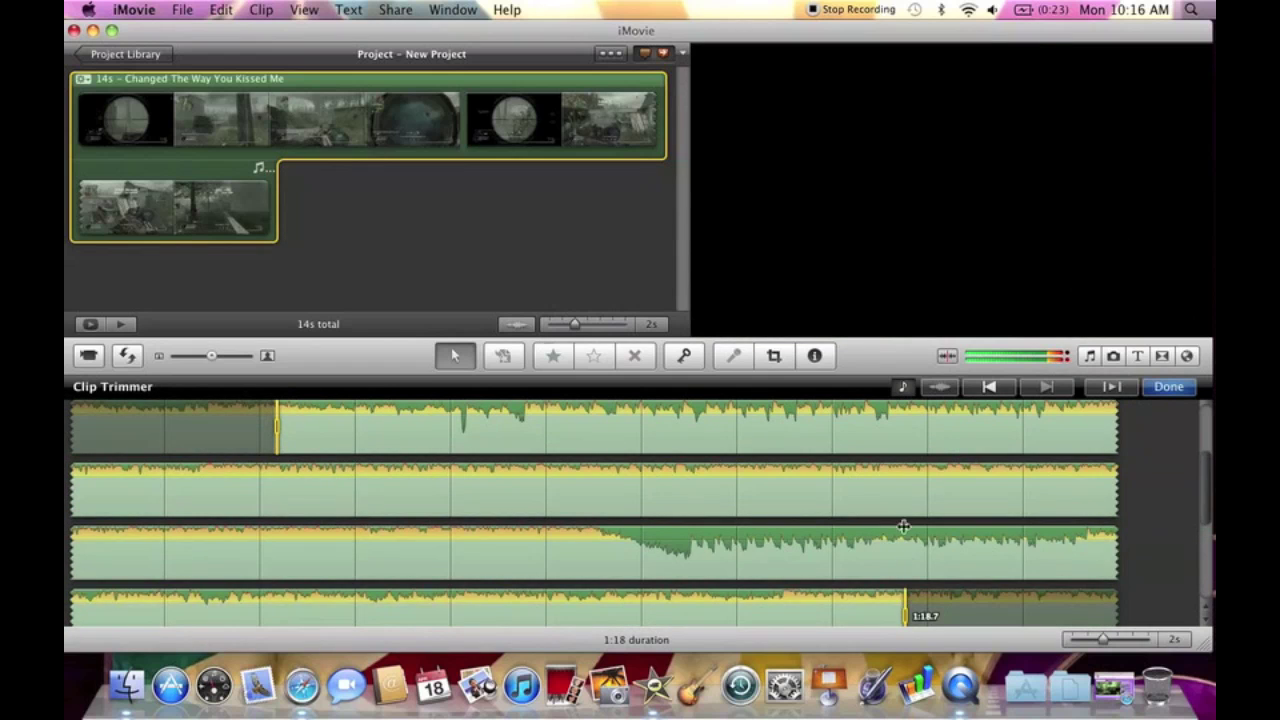
left_click_drag(903, 526, 800, 425)
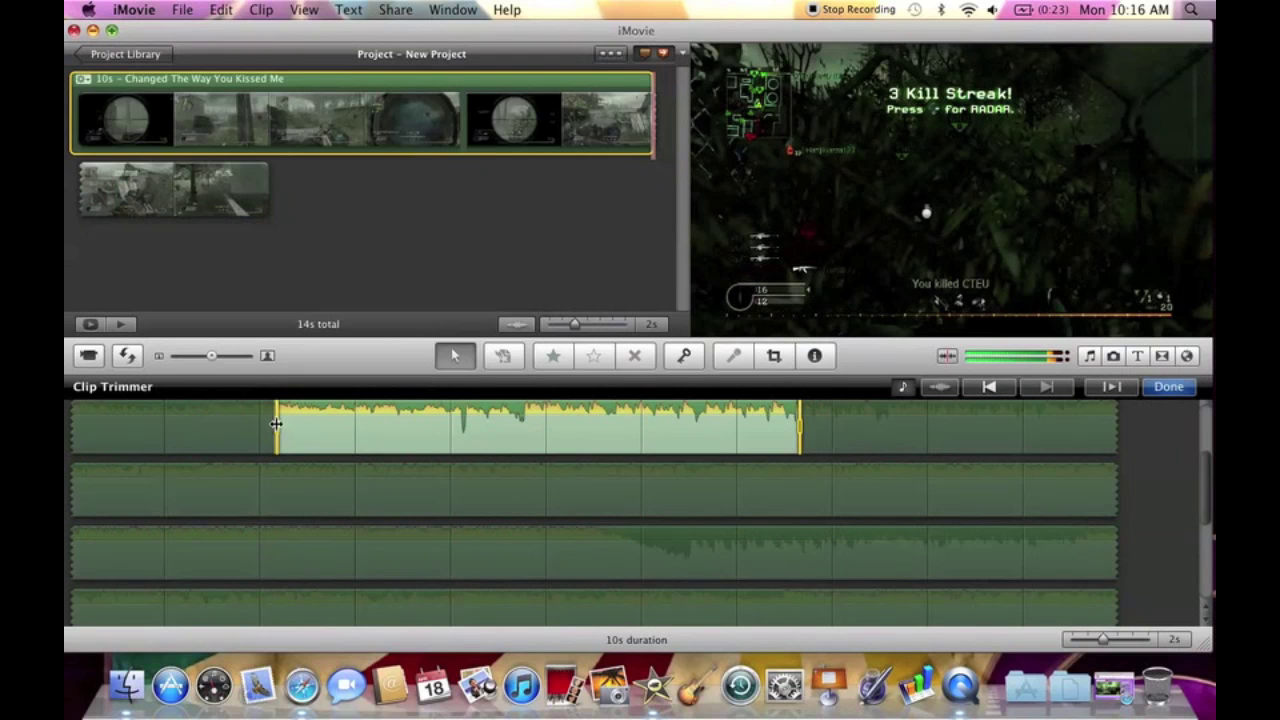
Step: Start the song selection earlier for 13s, then extend its end to about 14s
scroll(274, 425, "up", 3)
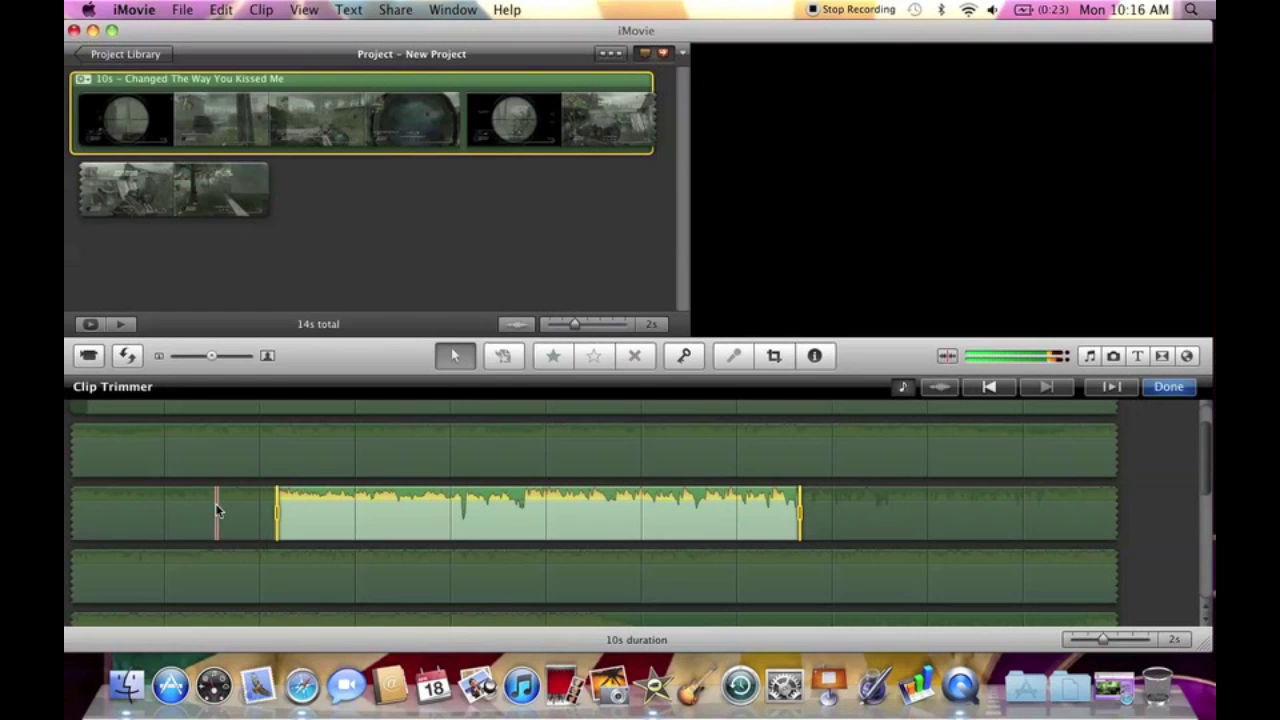
key("space")
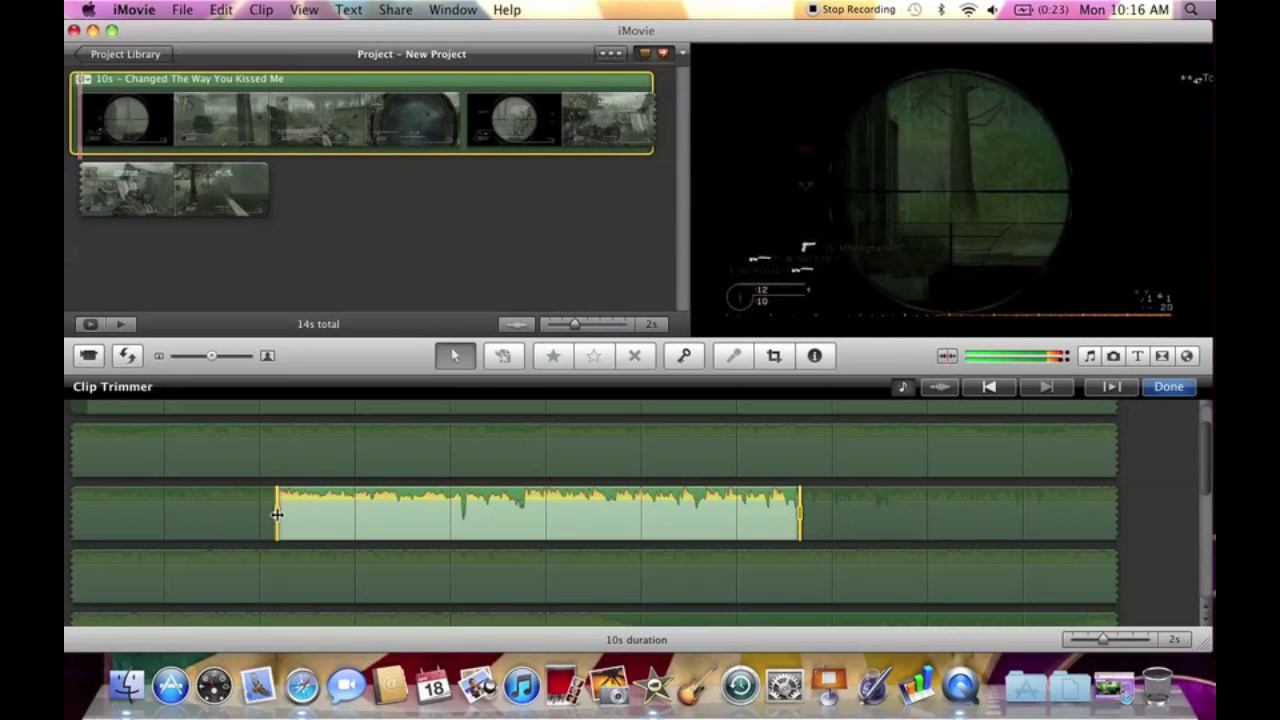
left_click_drag(277, 514, 153, 518)
key("F12")
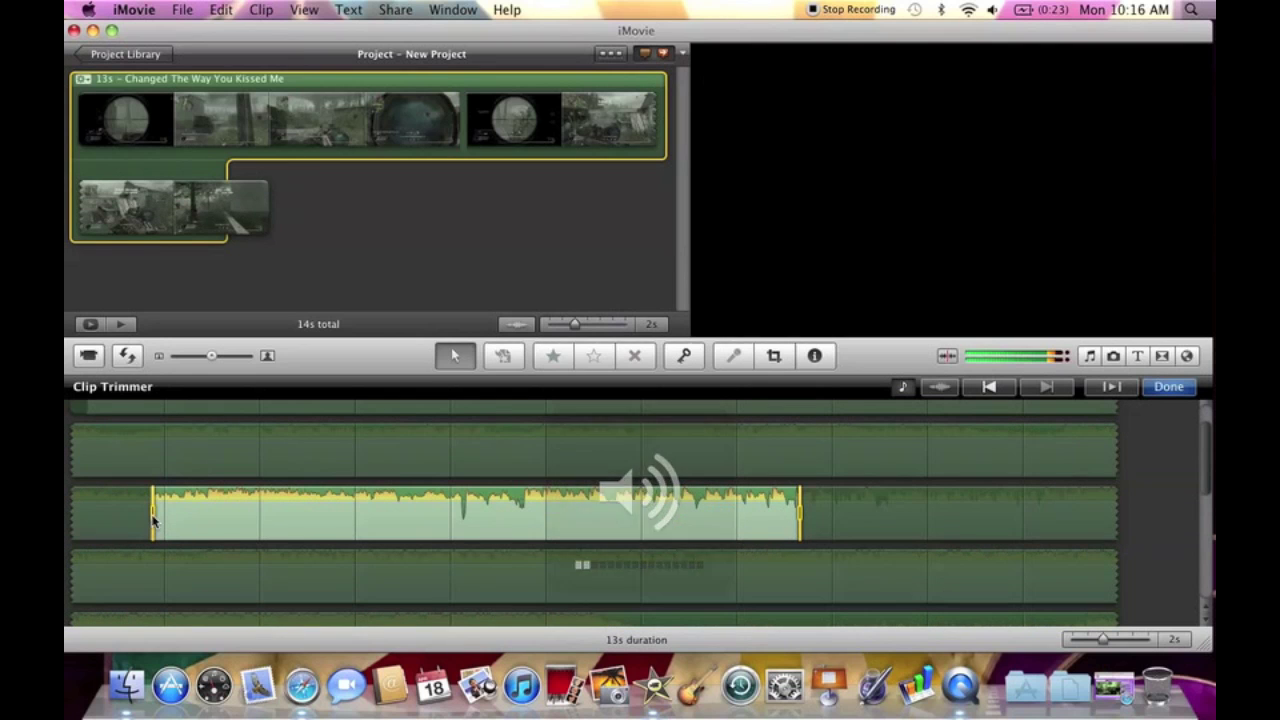
key("space")
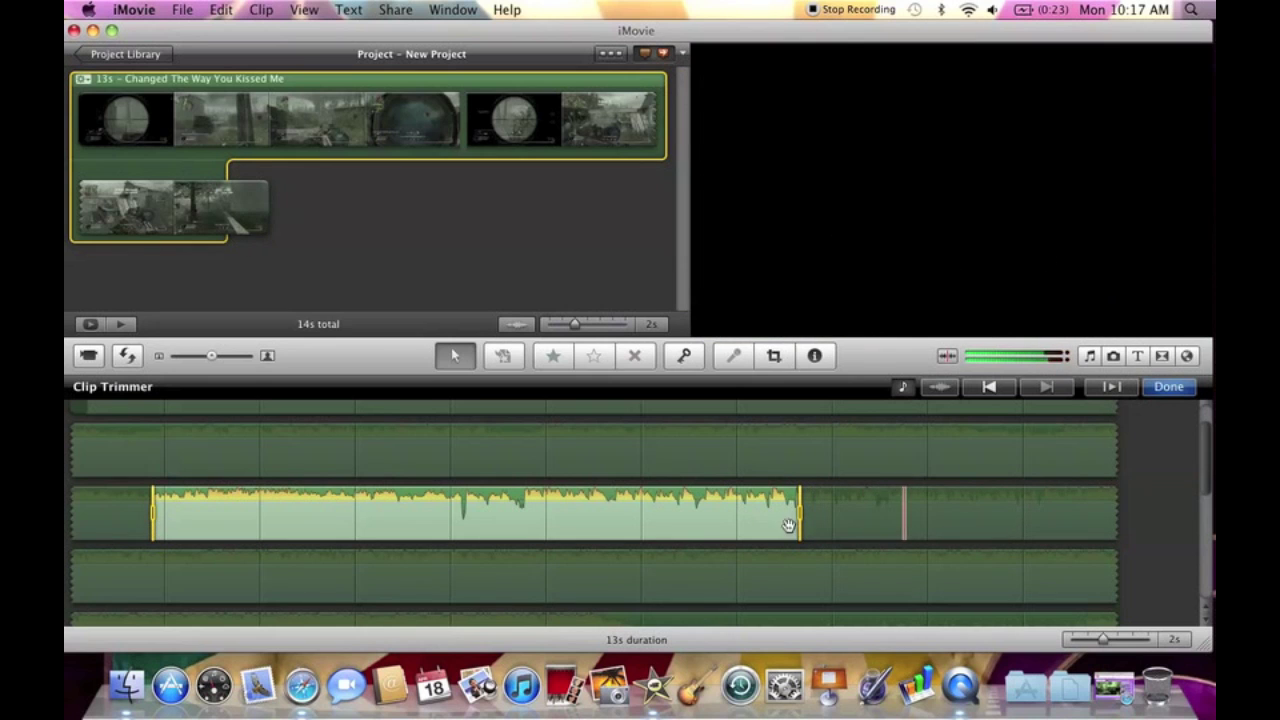
left_click_drag(800, 512, 833, 513)
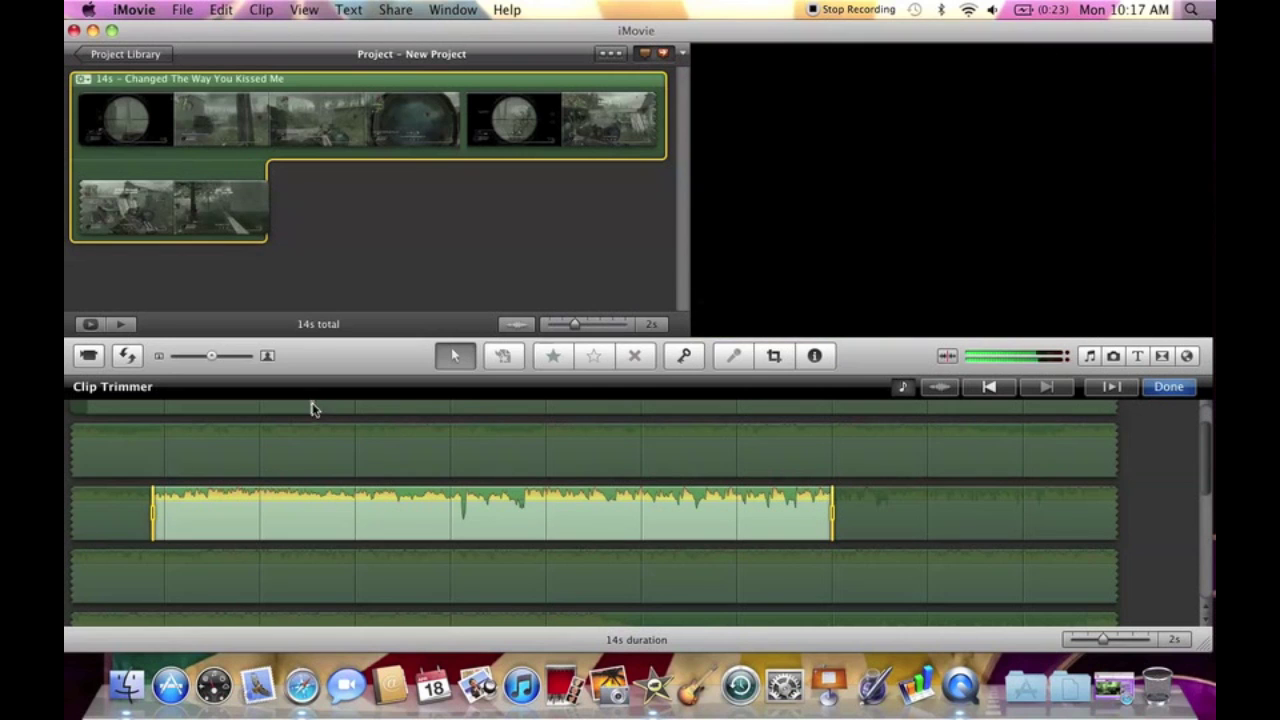
Step: Close the Clip Trimmer and play the project with its 14s music track
left_click(1168, 387)
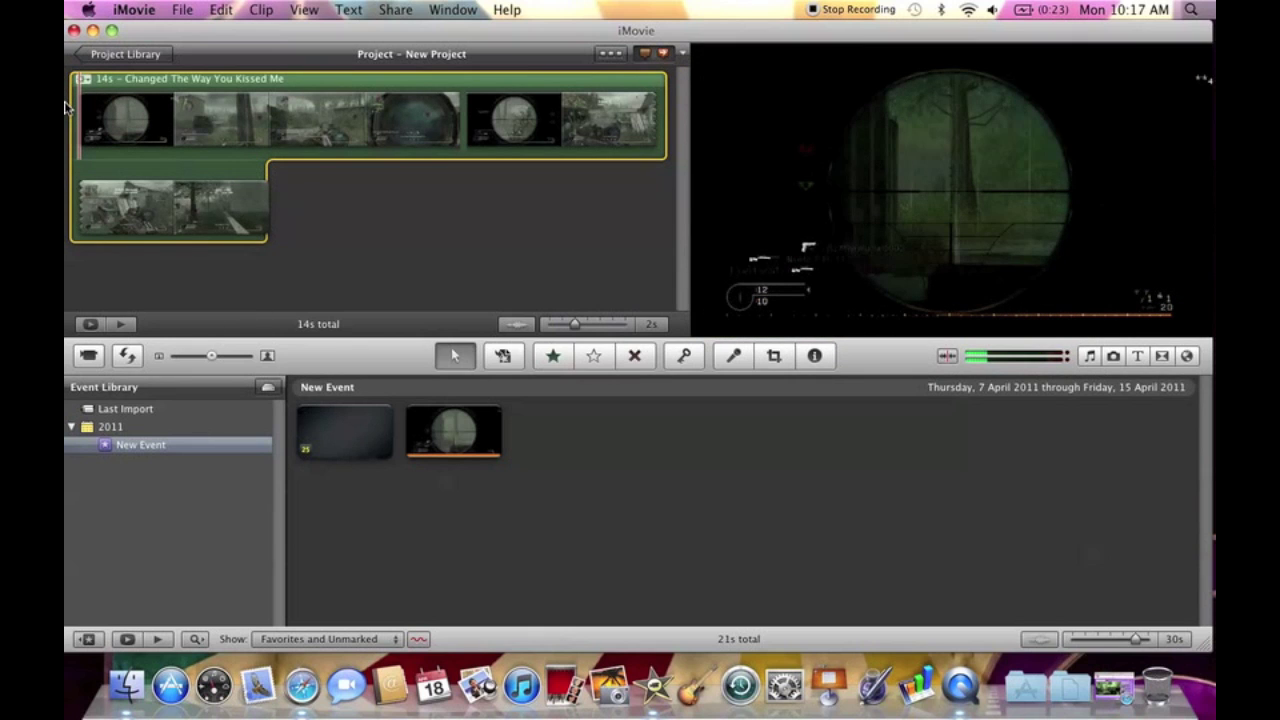
key("space")
key("XF86AudioRaiseVolume")
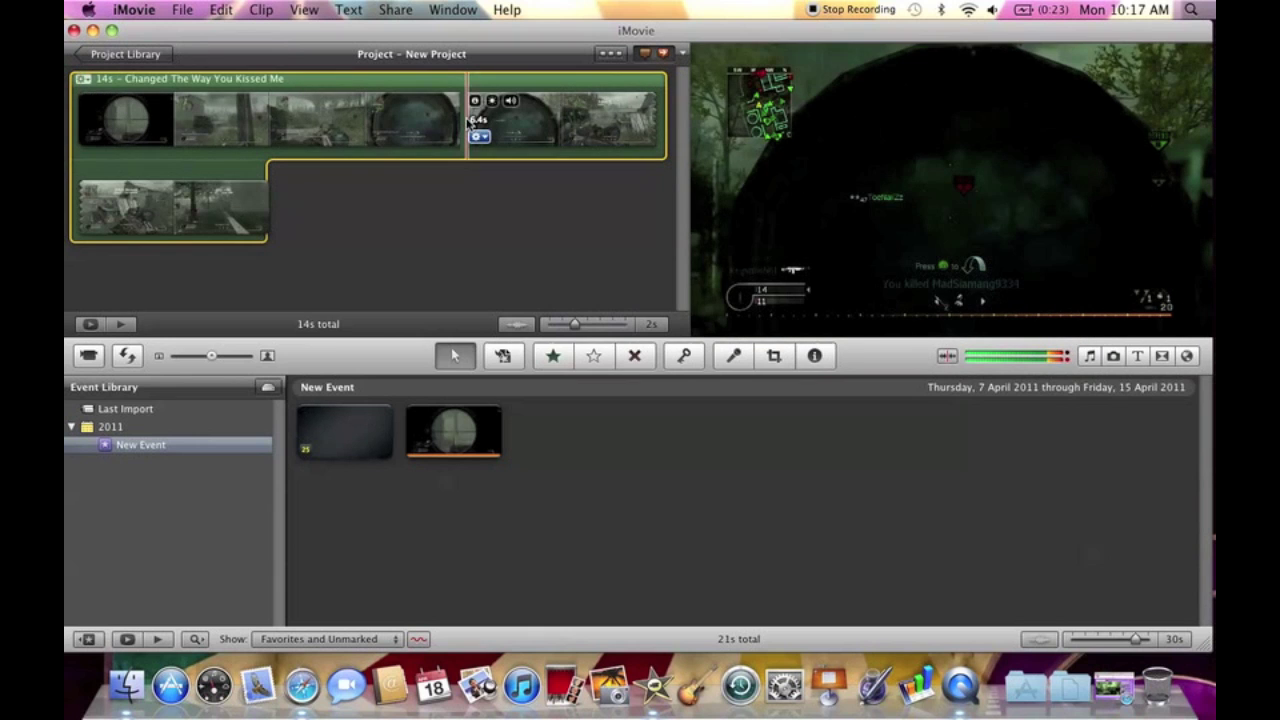
key("space")
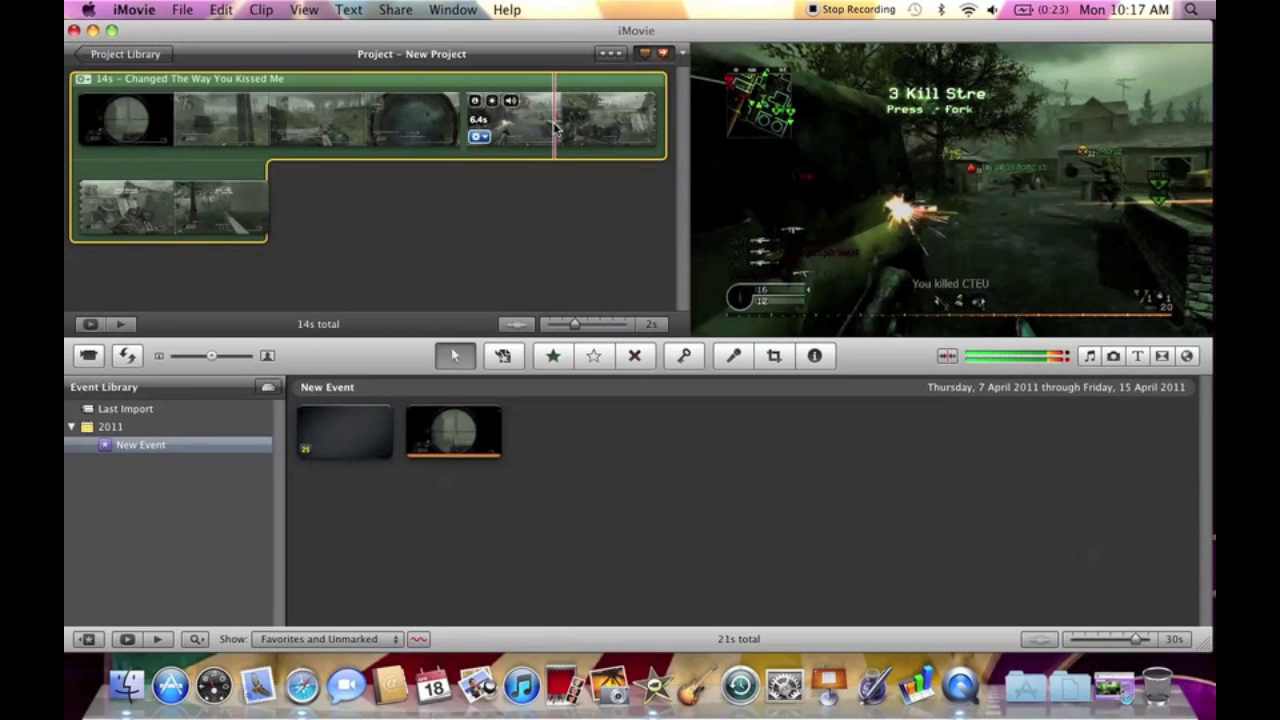
Step: Cut the 6.4s clip at the playhead and lower the 4-second clip's volume to 55%
right_click(607, 127)
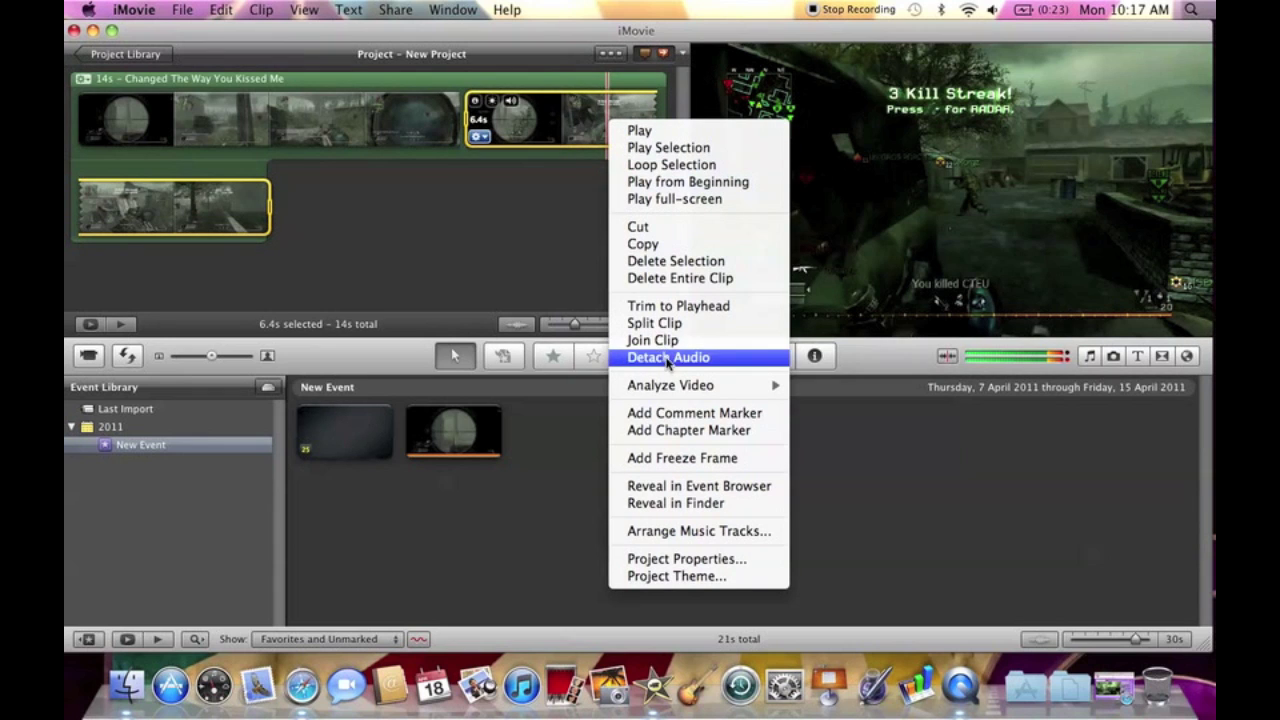
left_click(666, 325)
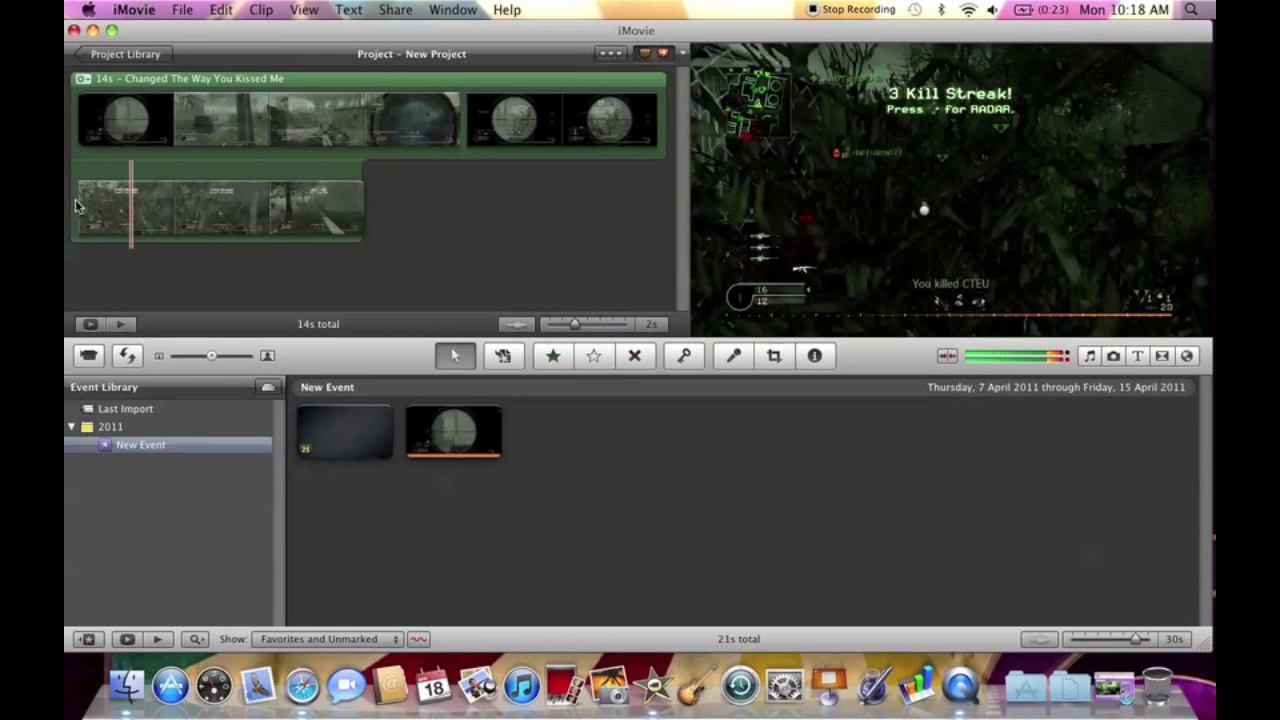
left_click(92, 225)
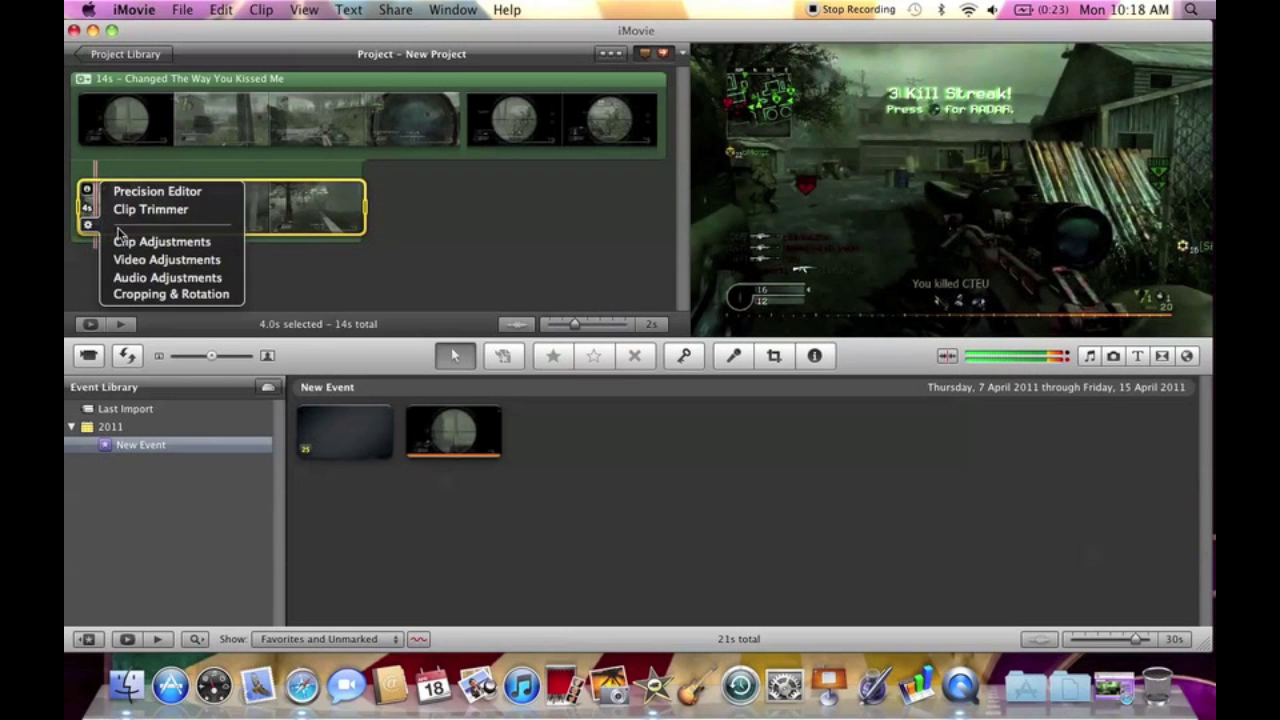
left_click(160, 280)
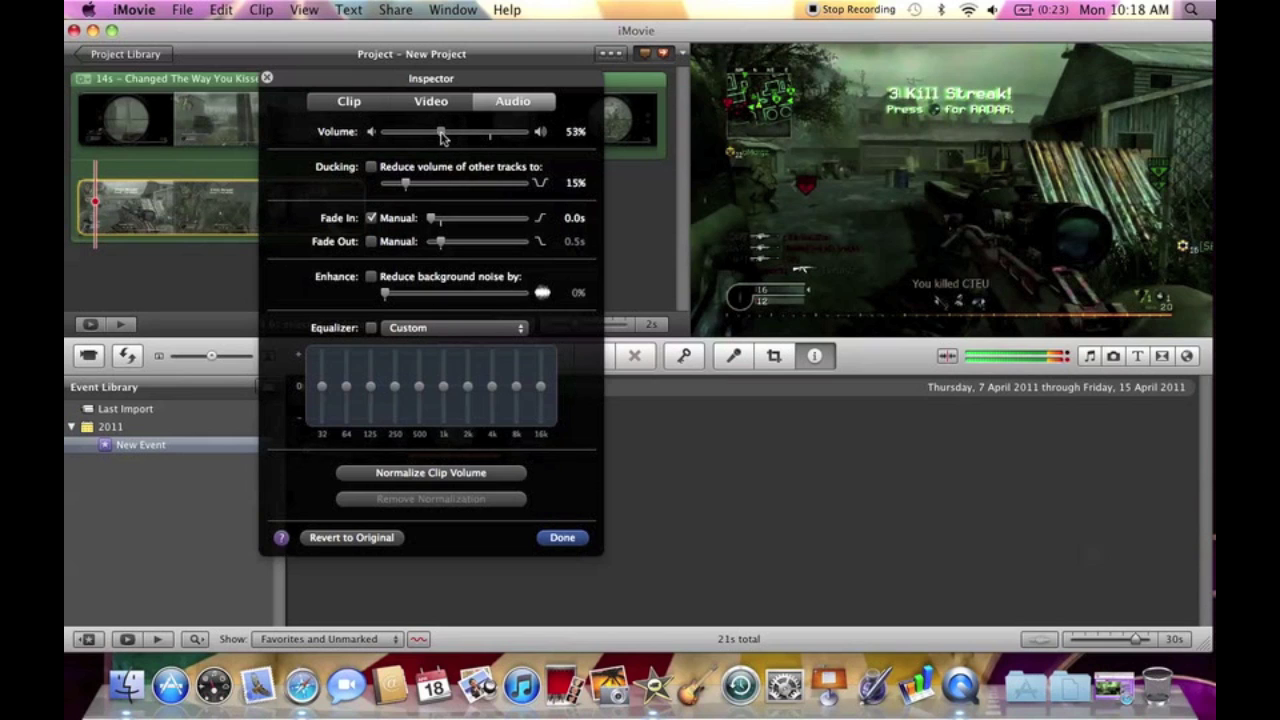
left_click(562, 538)
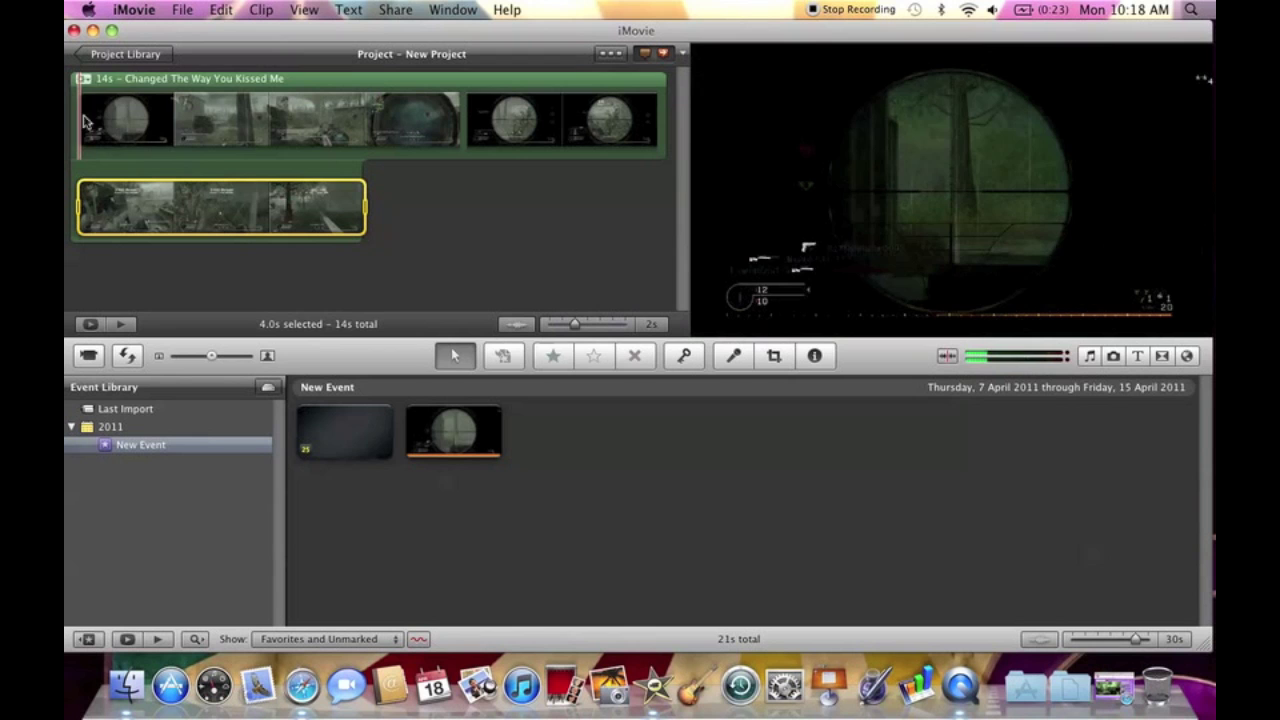
Step: Replay the project to hear the quieter 4-second clip, clearing the selection
key("space")
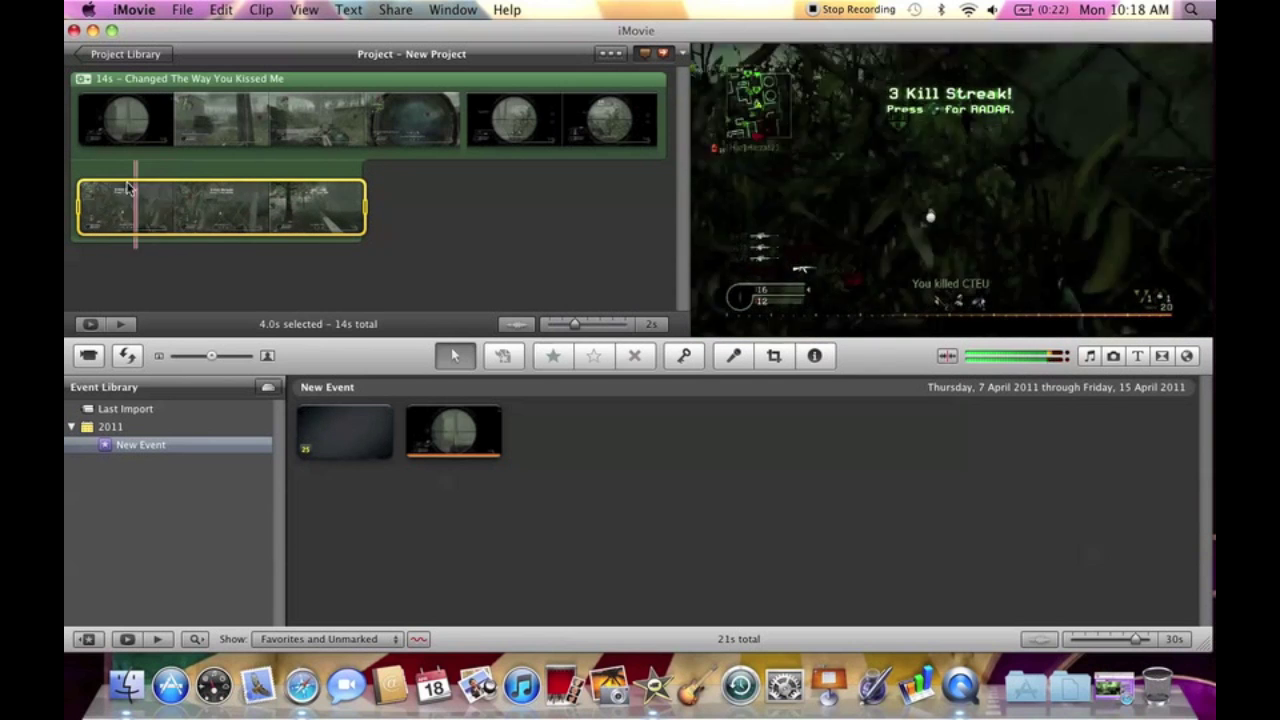
key("space")
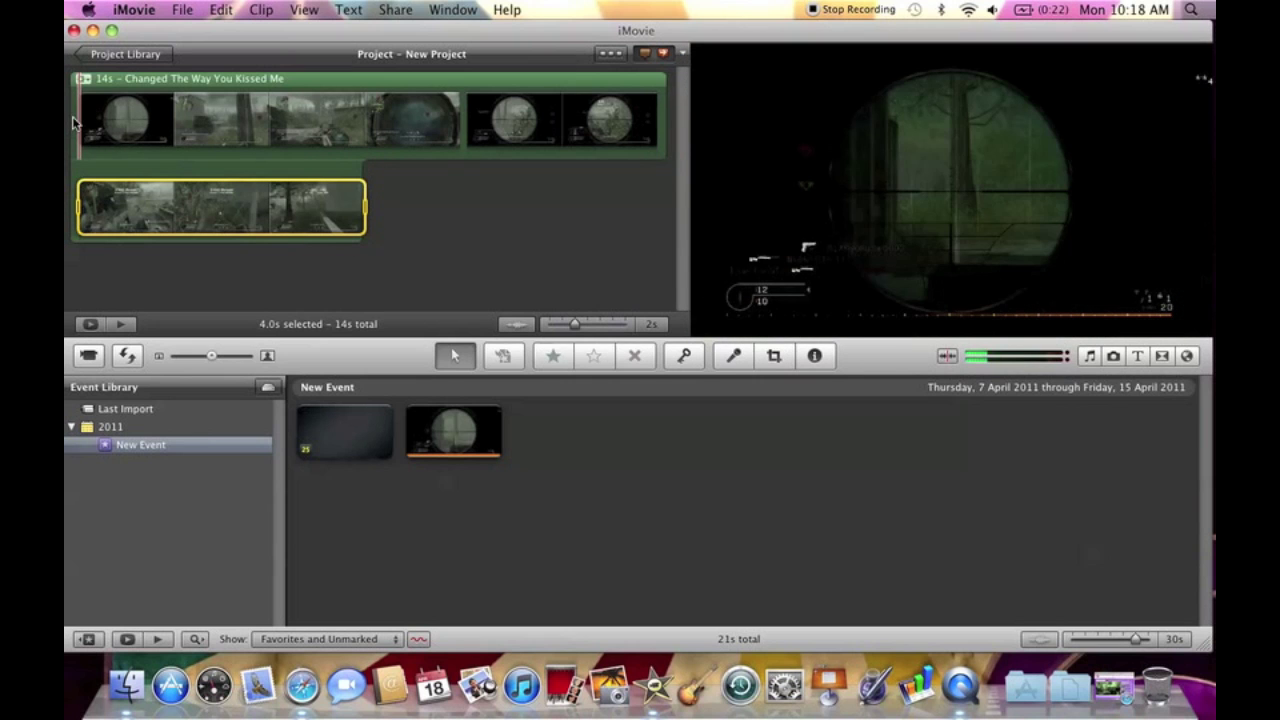
key("space")
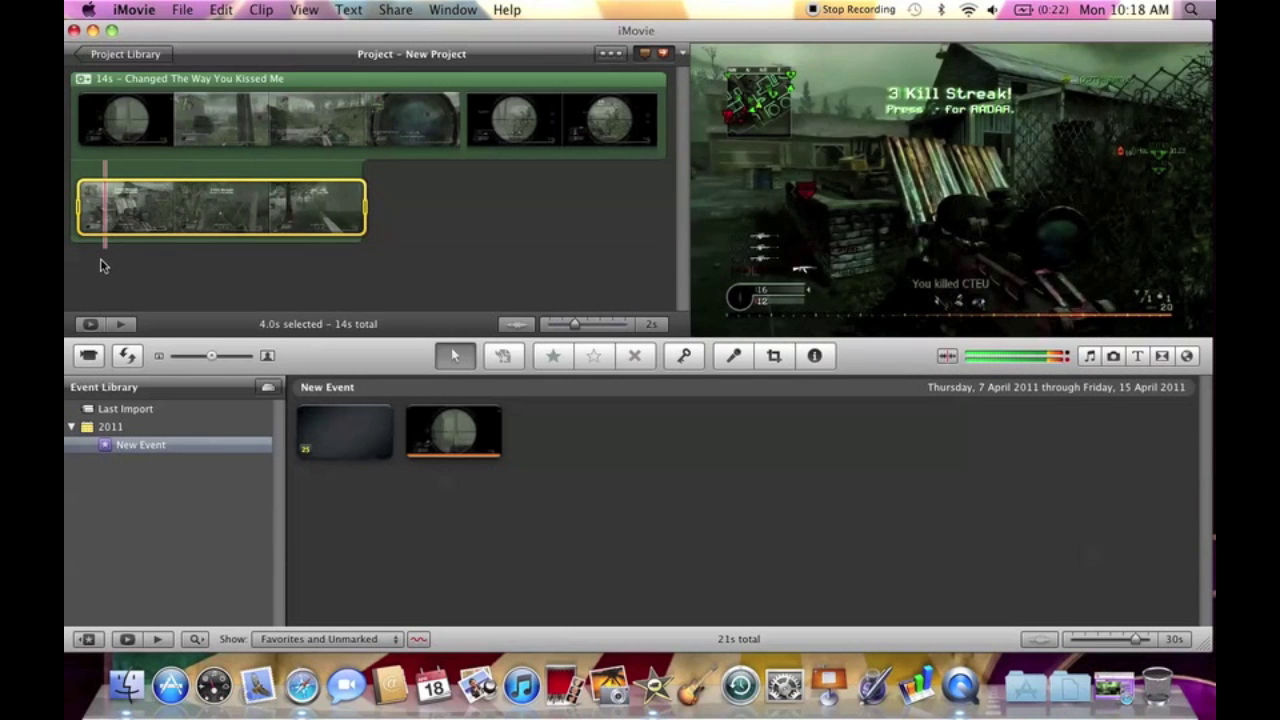
left_click(88, 226)
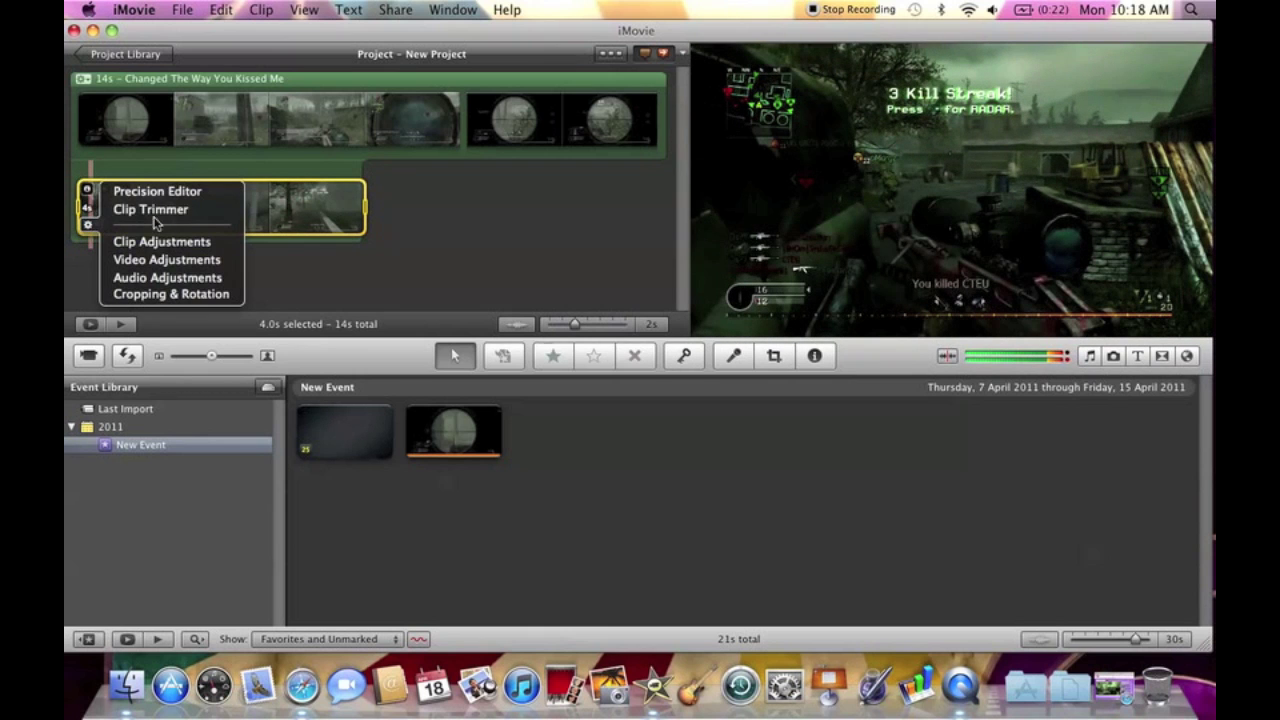
left_click(84, 286)
left_click(78, 241)
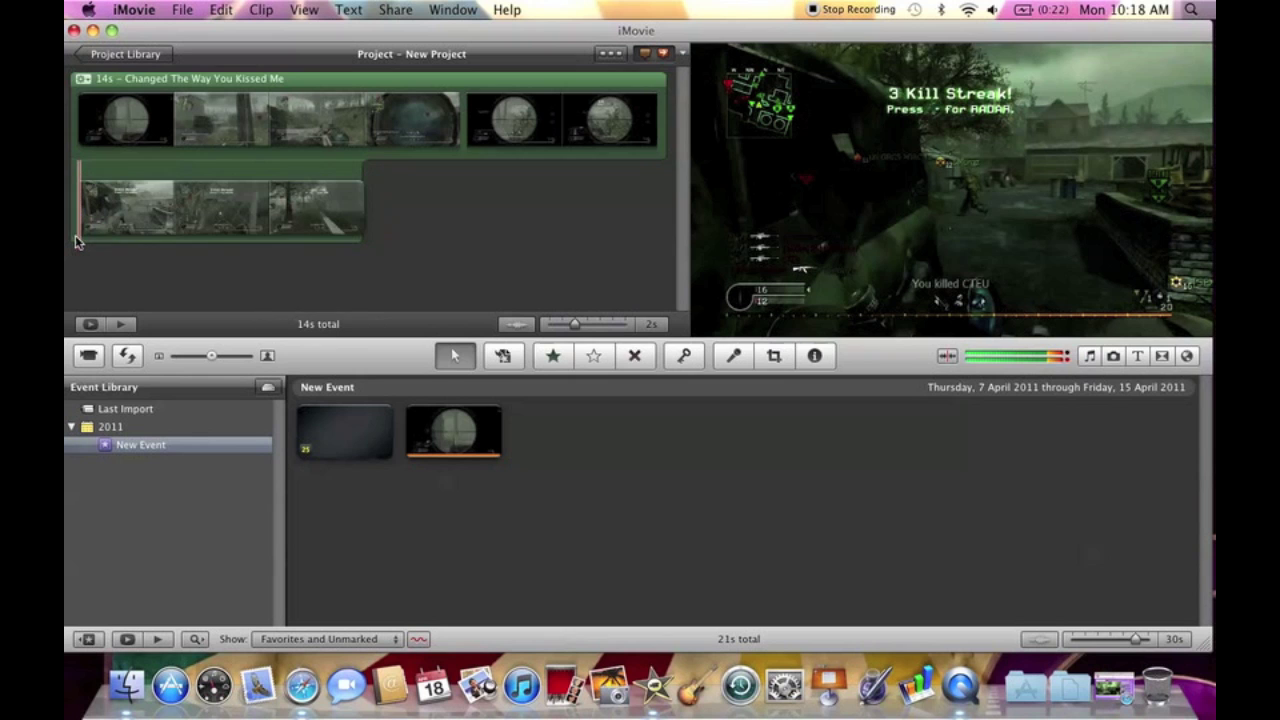
left_click(75, 241)
left_click(428, 226)
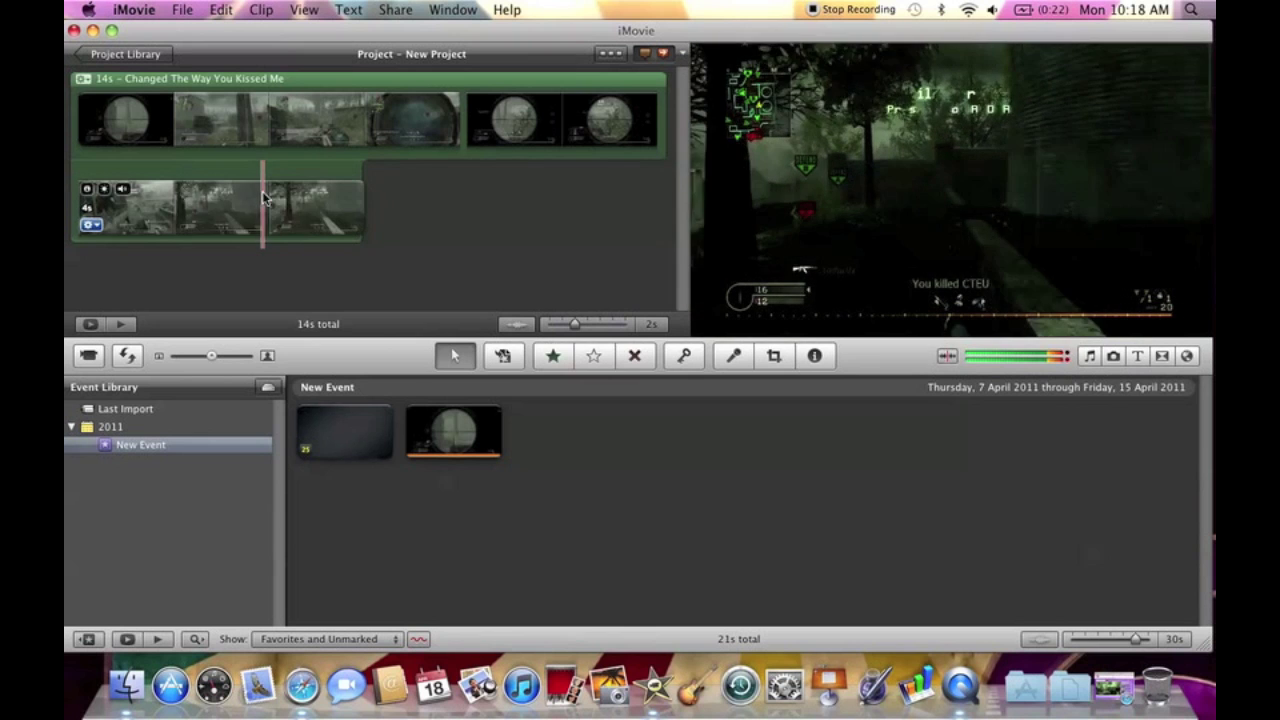
key("space")
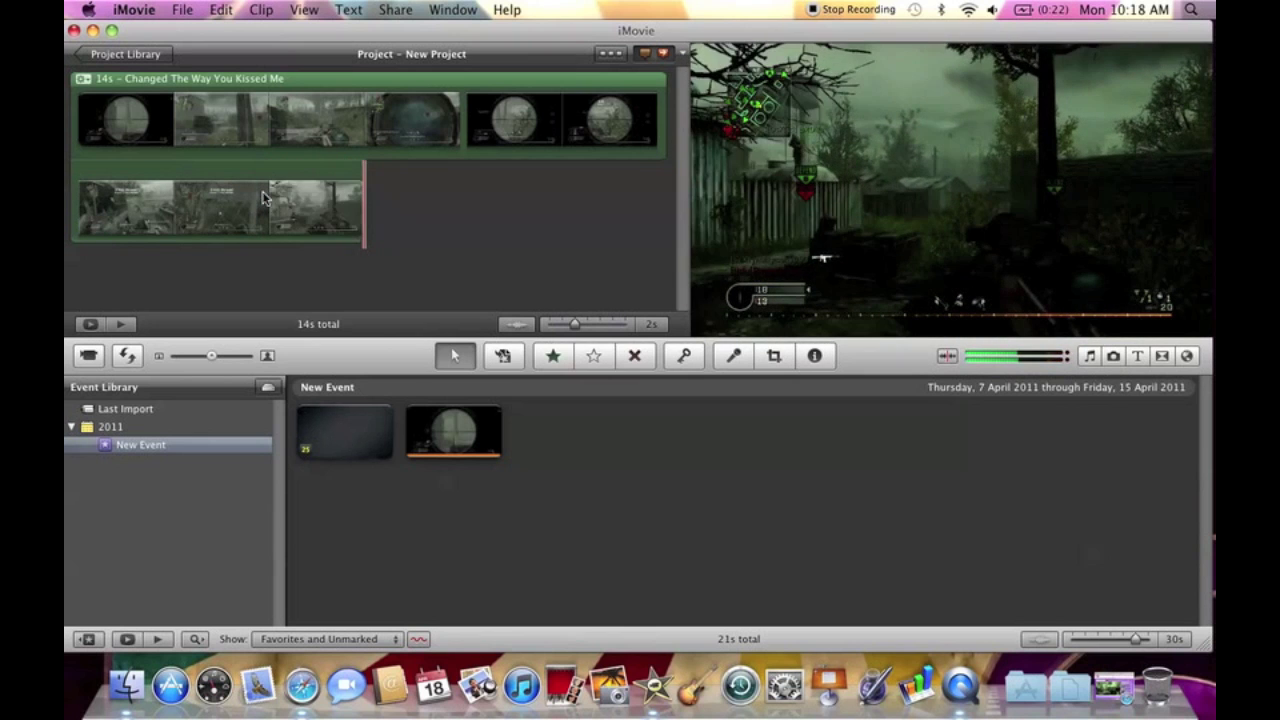
Step: Open Mini edit 2 from the Project Library and play it to review the Triple! title
left_click(125, 54)
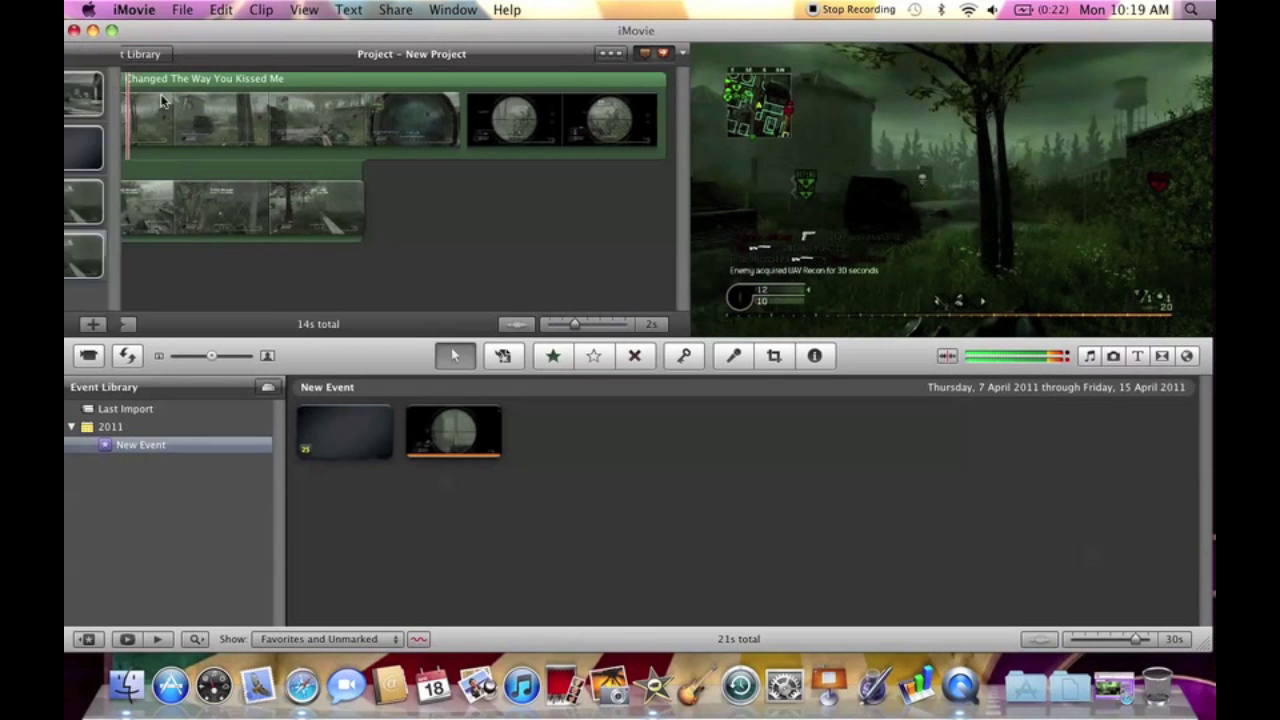
left_click(278, 238)
left_click(278, 238)
left_click(257, 209)
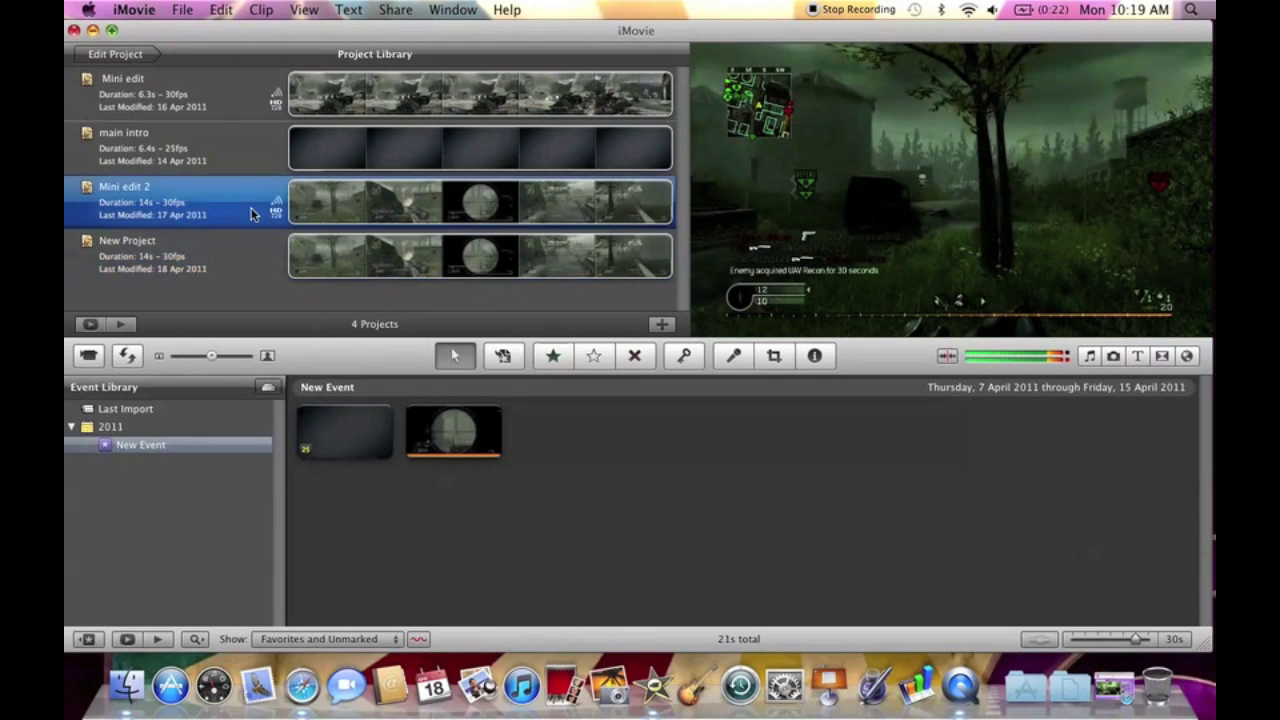
left_click(140, 54)
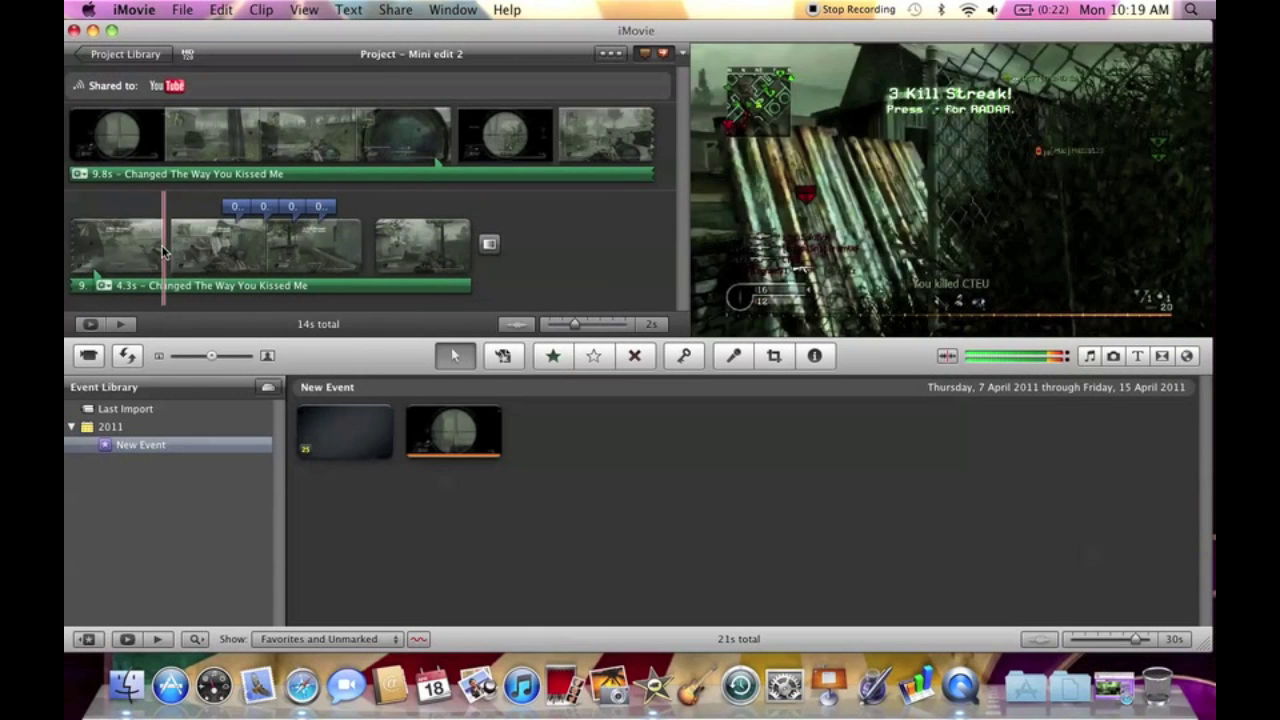
key("space")
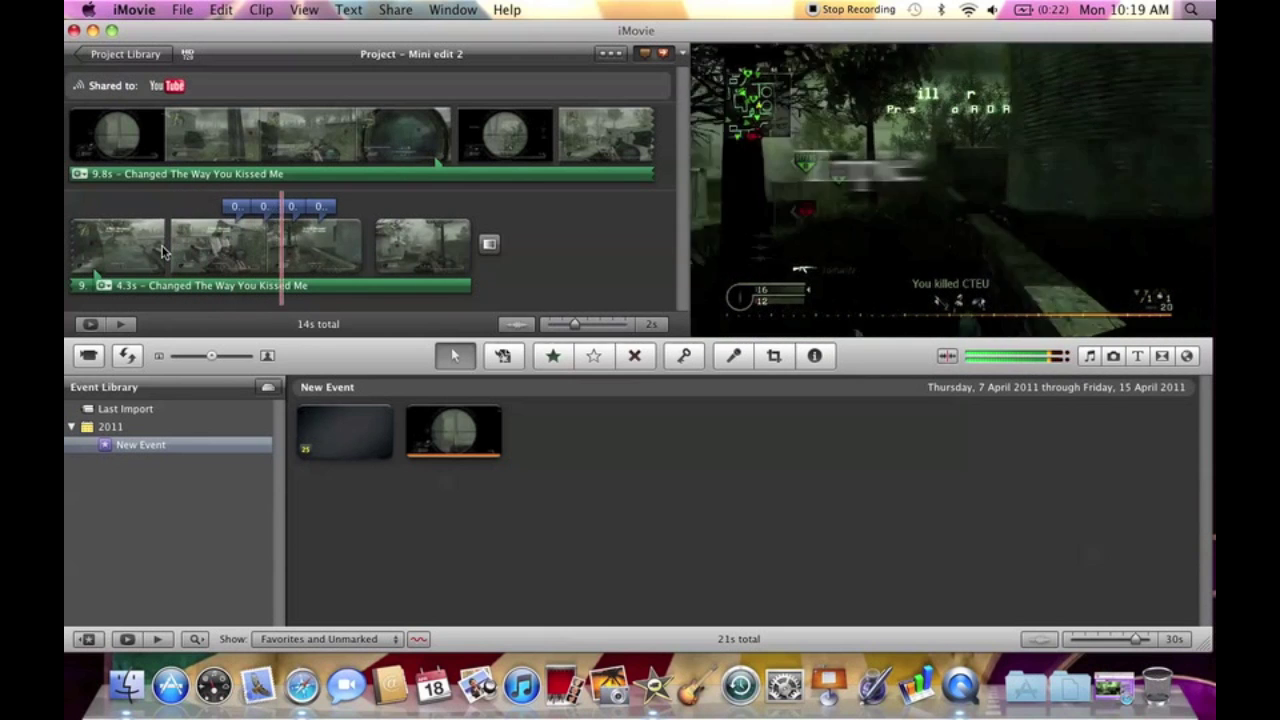
Step: Return to the Project Library and reopen New Project for editing
left_click(138, 56)
left_click(150, 260)
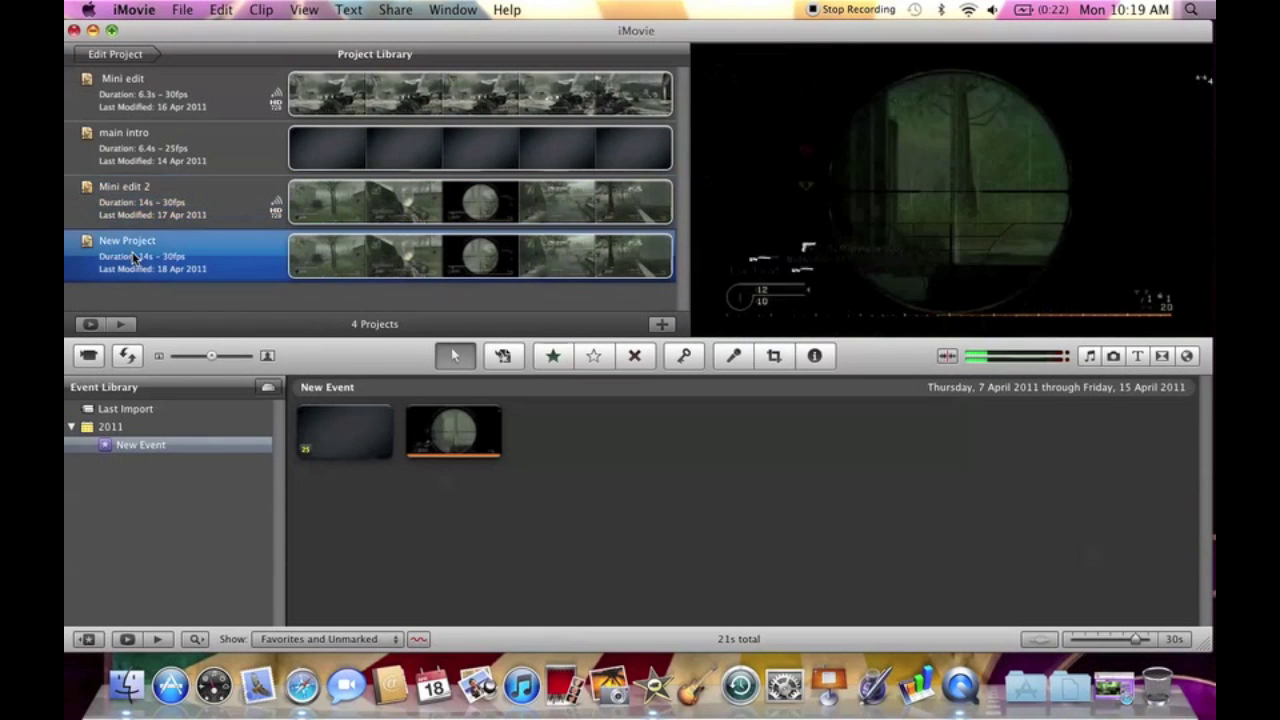
right_click(155, 262)
key("Escape")
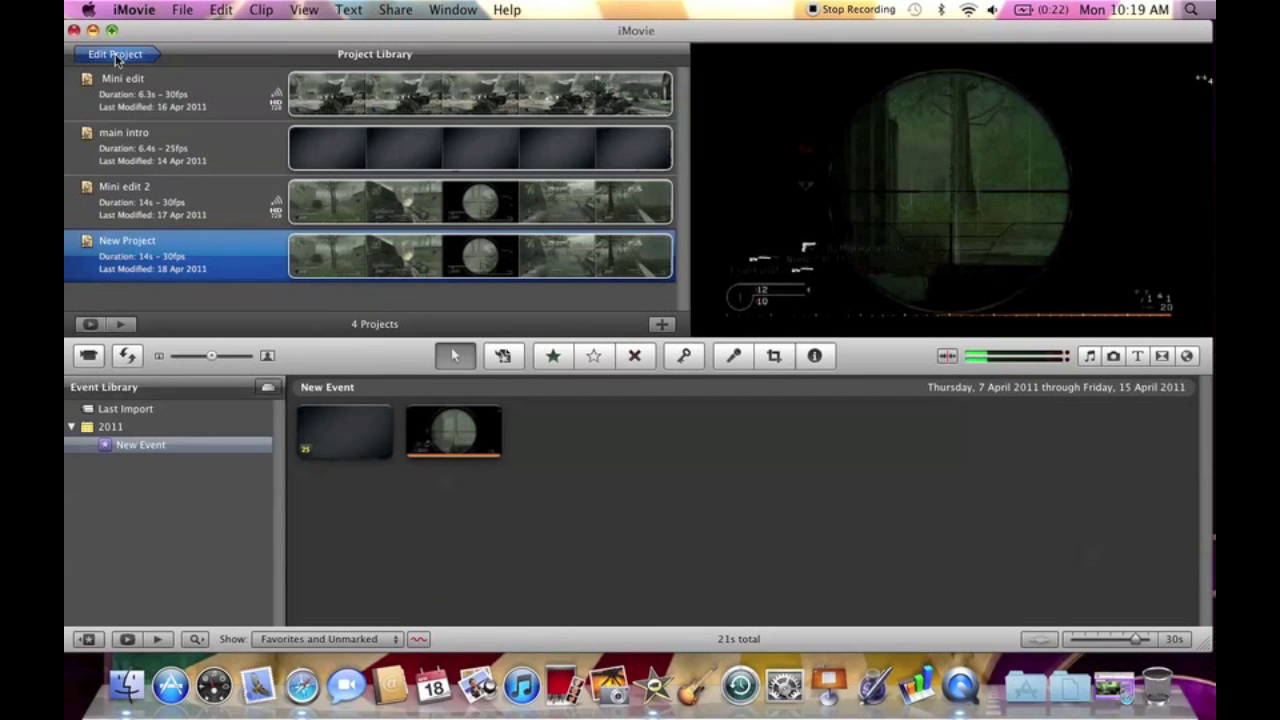
left_click(115, 54)
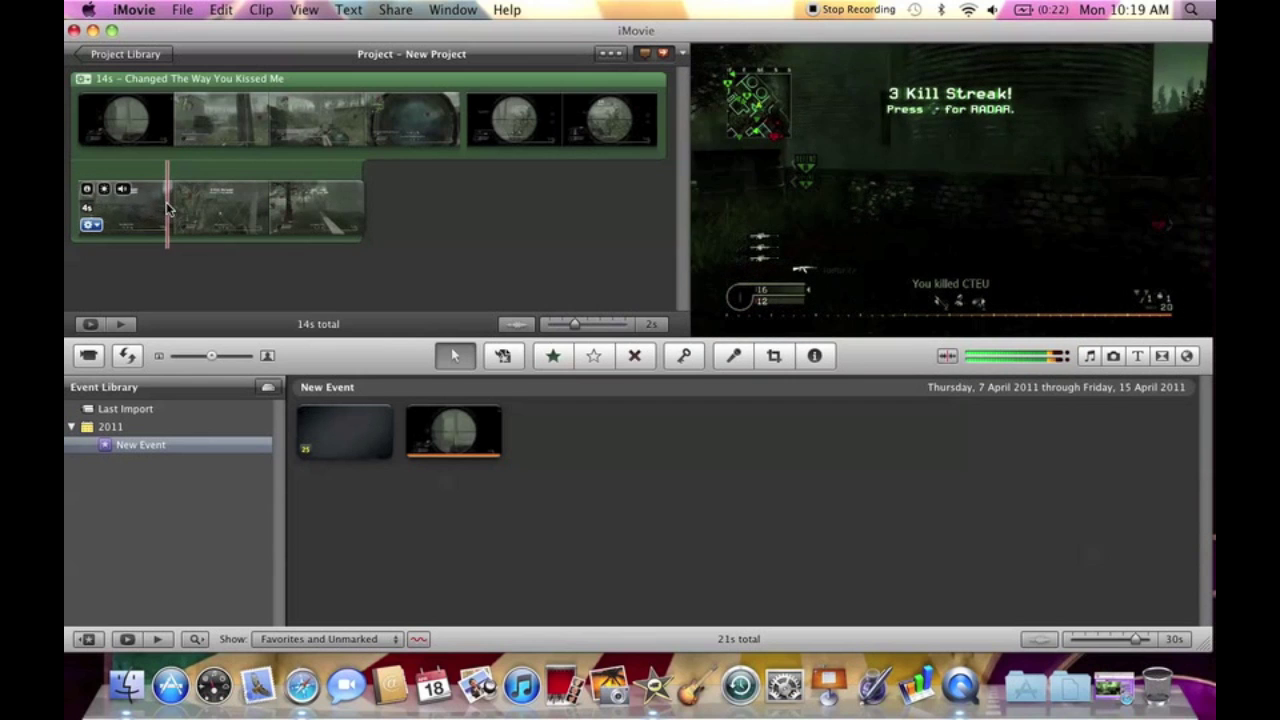
Step: Split the second-row gameplay clip and drop a Sideways Drift title onto the short kill piece
right_click(163, 208)
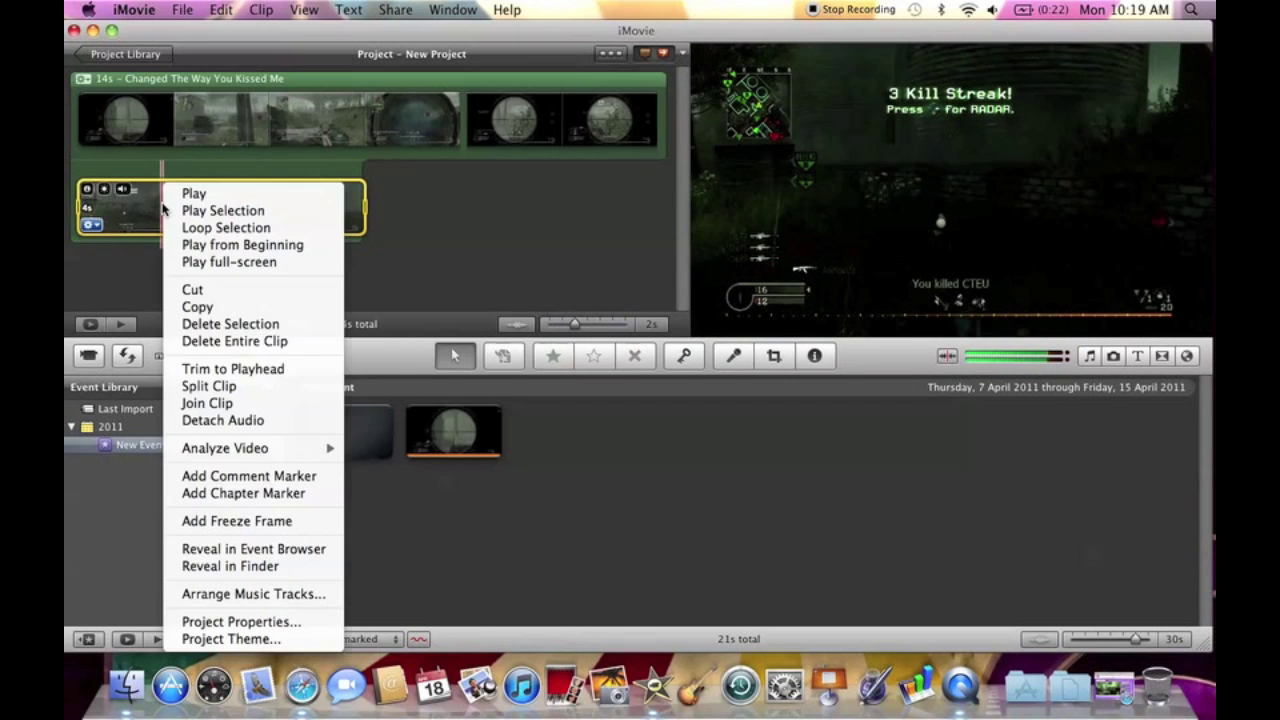
left_click(233, 387)
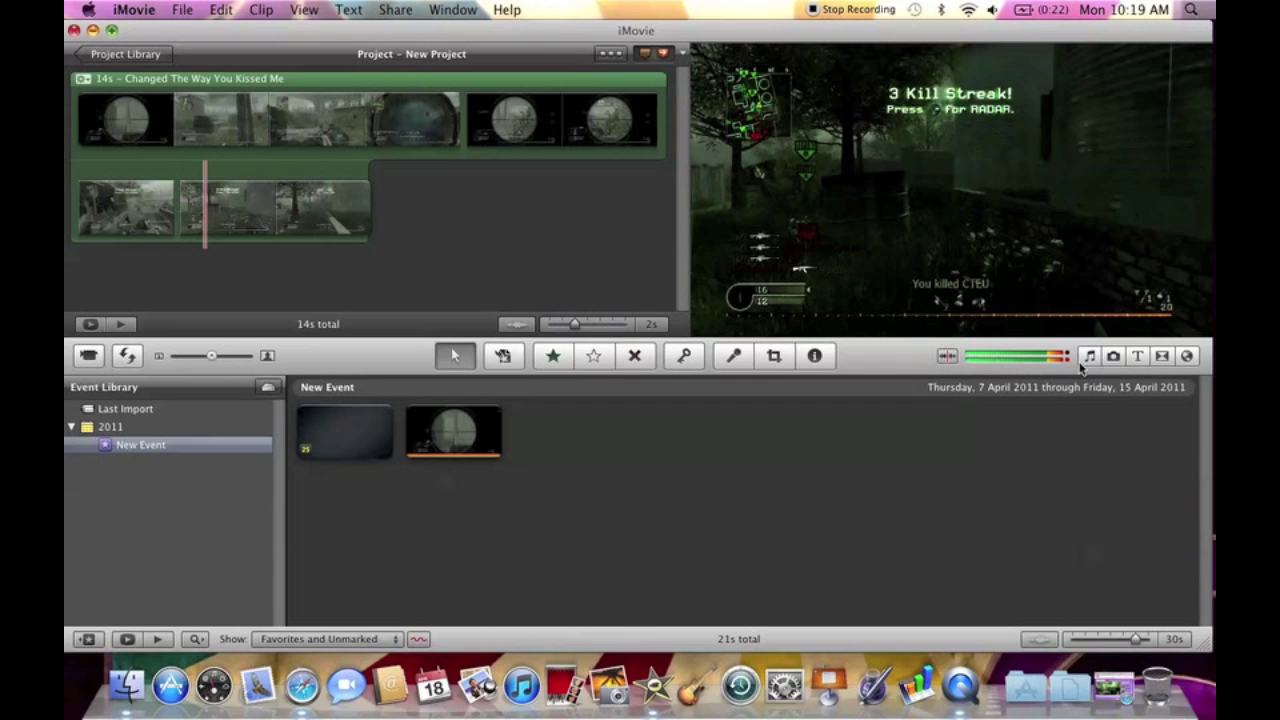
left_click(1137, 356)
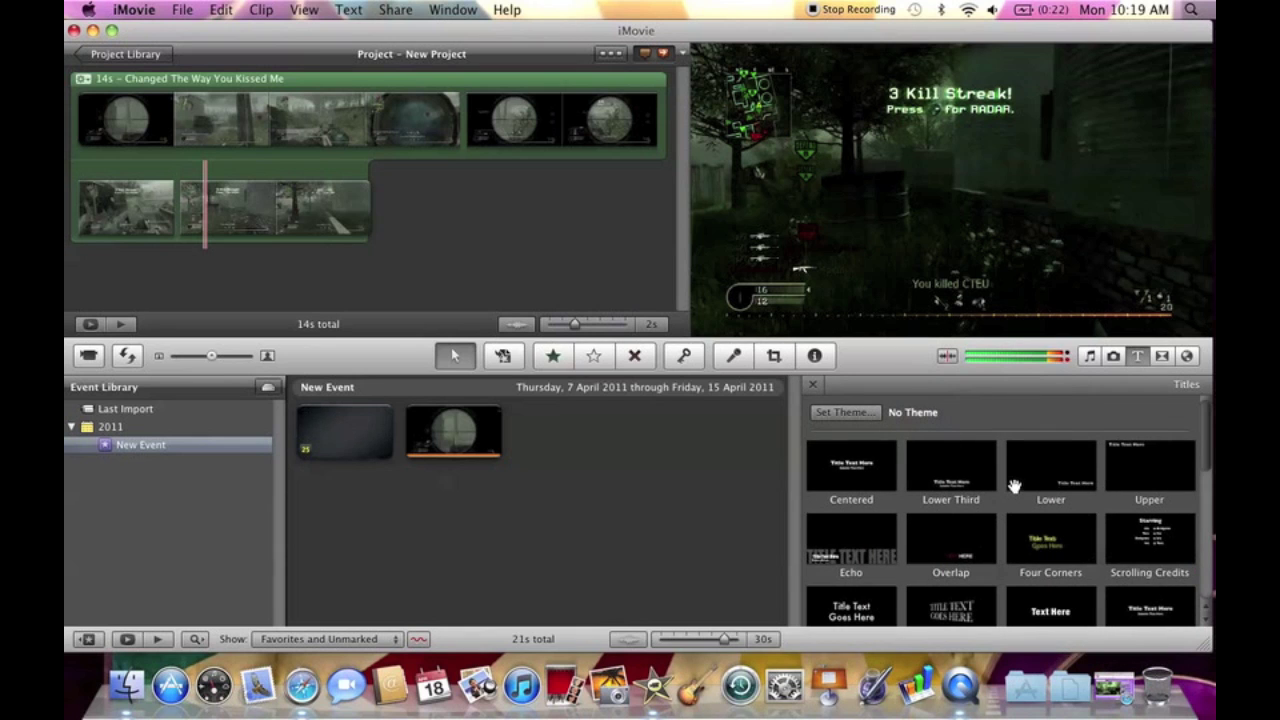
scroll(1014, 486, "down", 2)
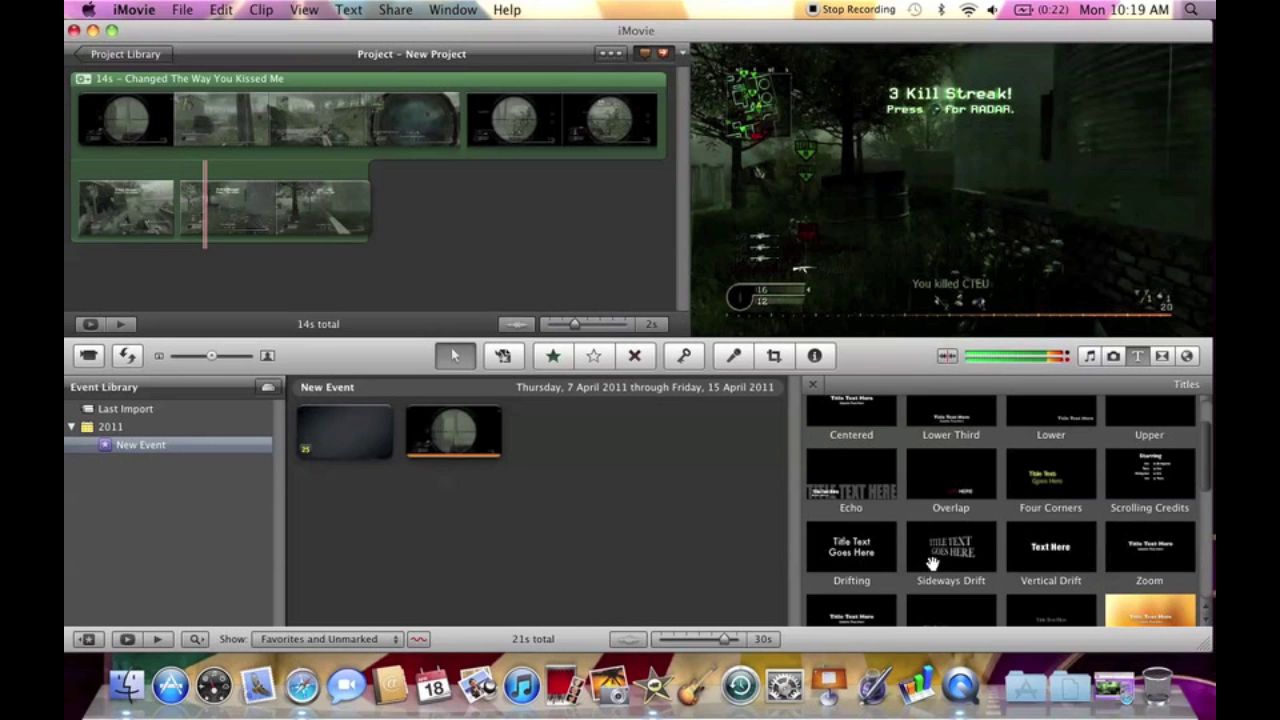
left_click_drag(932, 565, 210, 215)
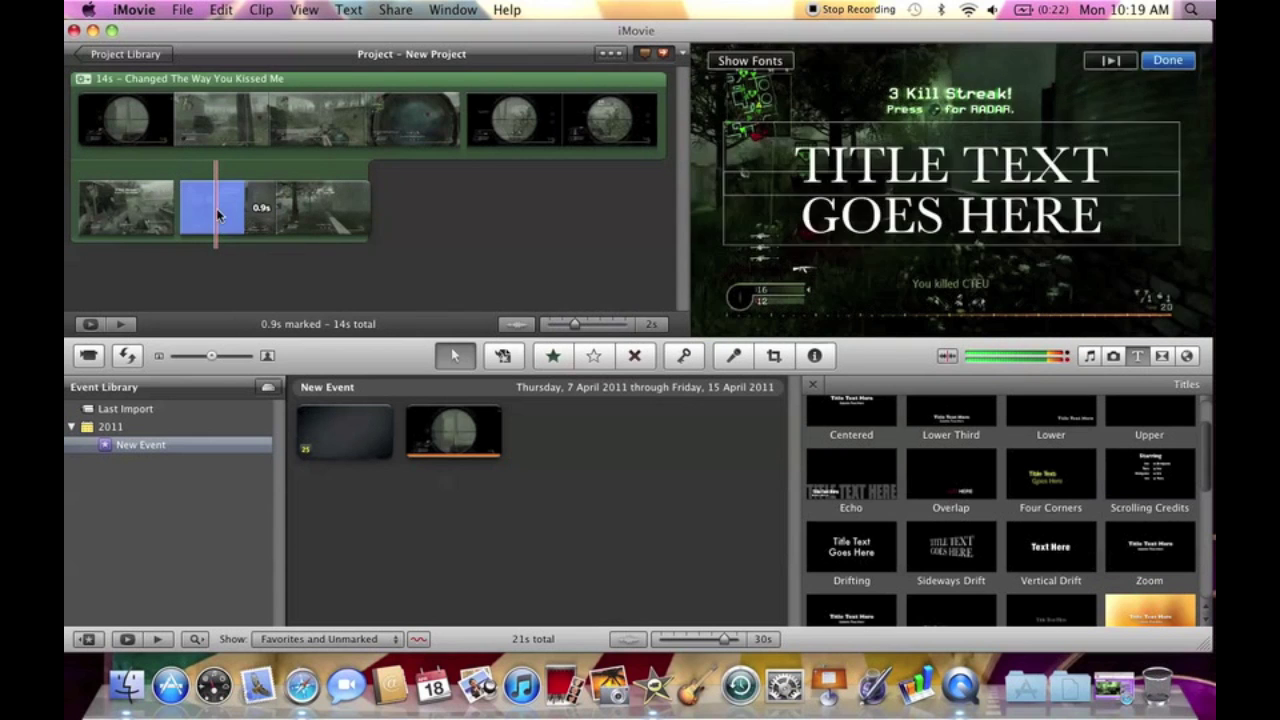
Step: Replace the title's TITLE TEXT placeholder with 'Triple!' and delete the GOES HERE line
left_click_drag(796, 164, 1106, 148)
key("BackSpace")
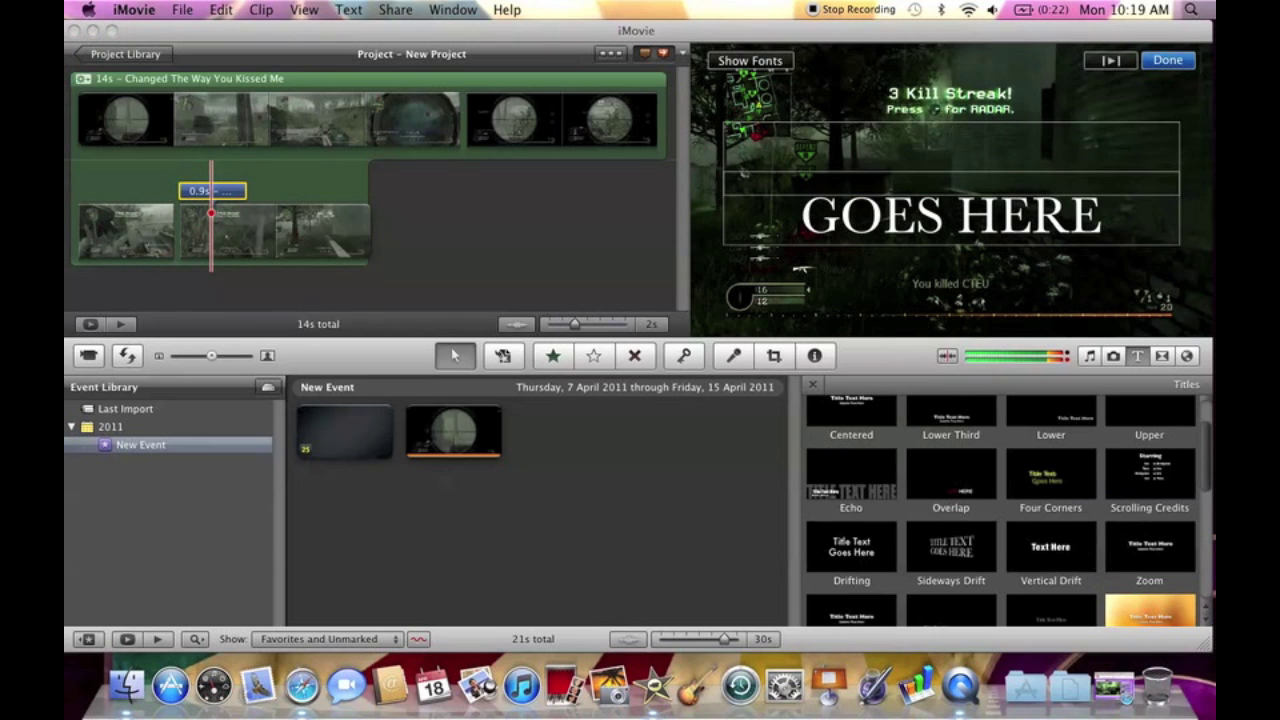
type("R")
type("r")
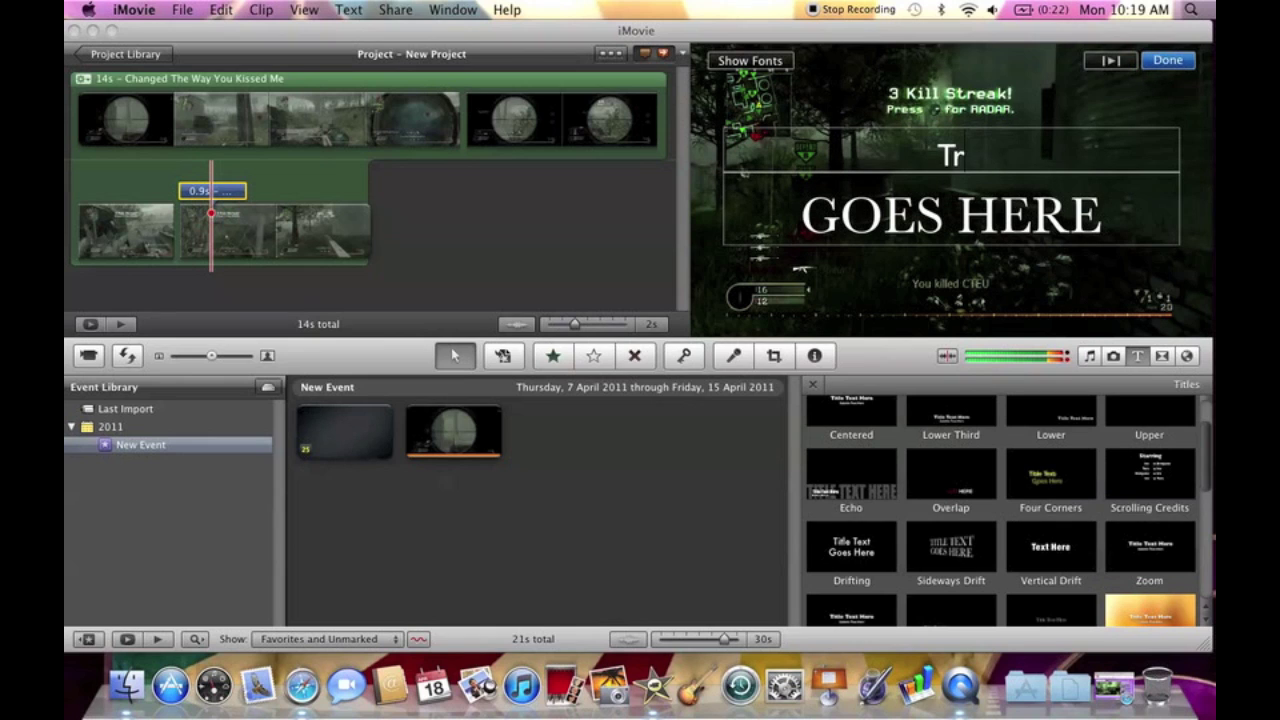
type("iple!")
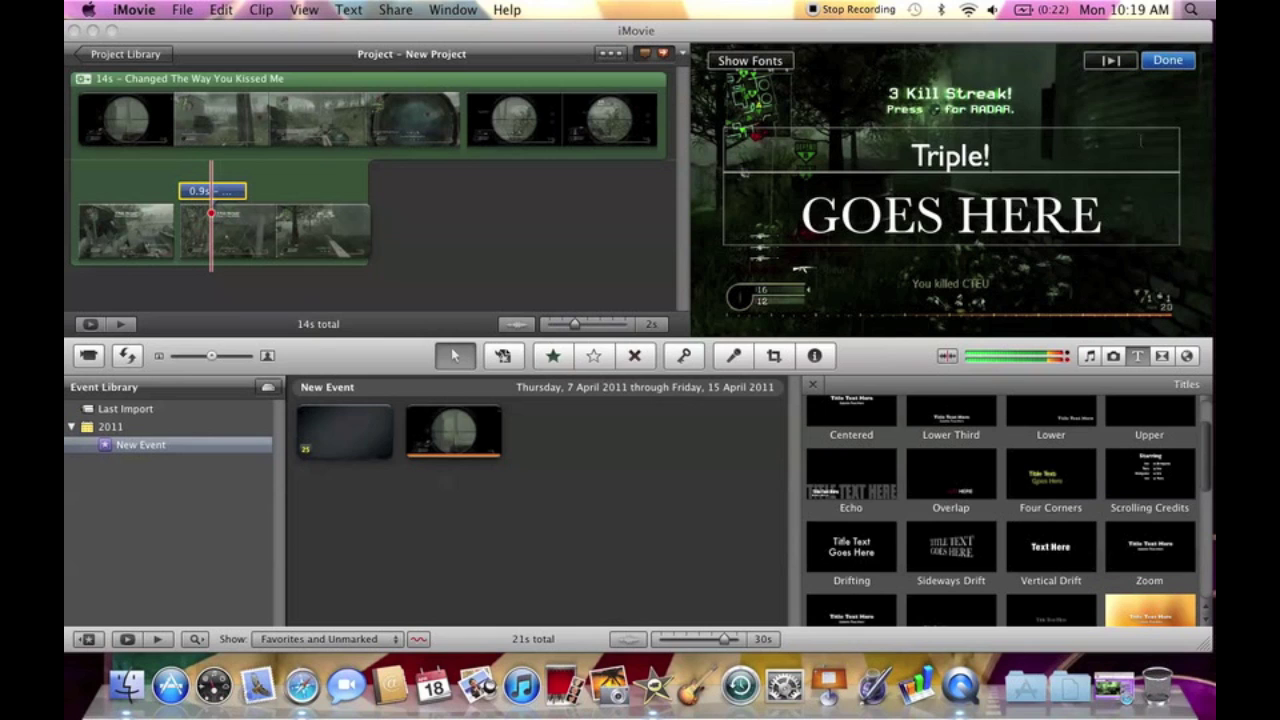
key("Tab")
key("BackSpace")
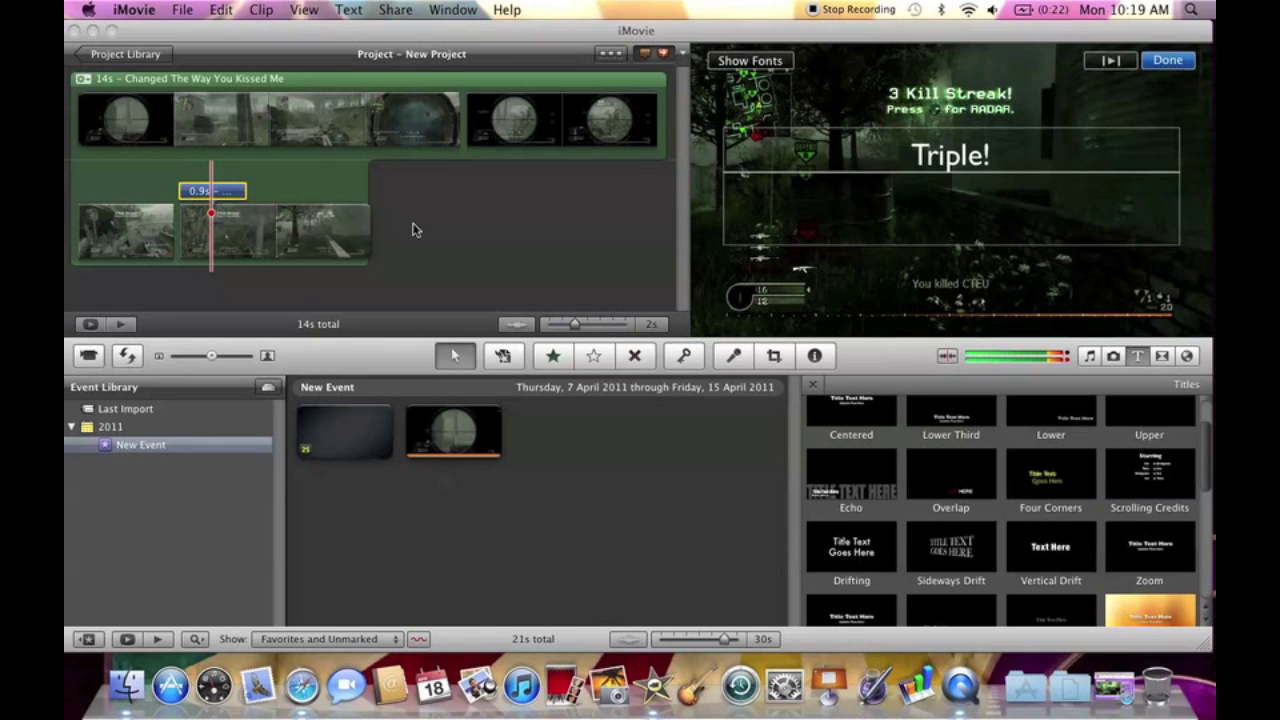
left_click(752, 62)
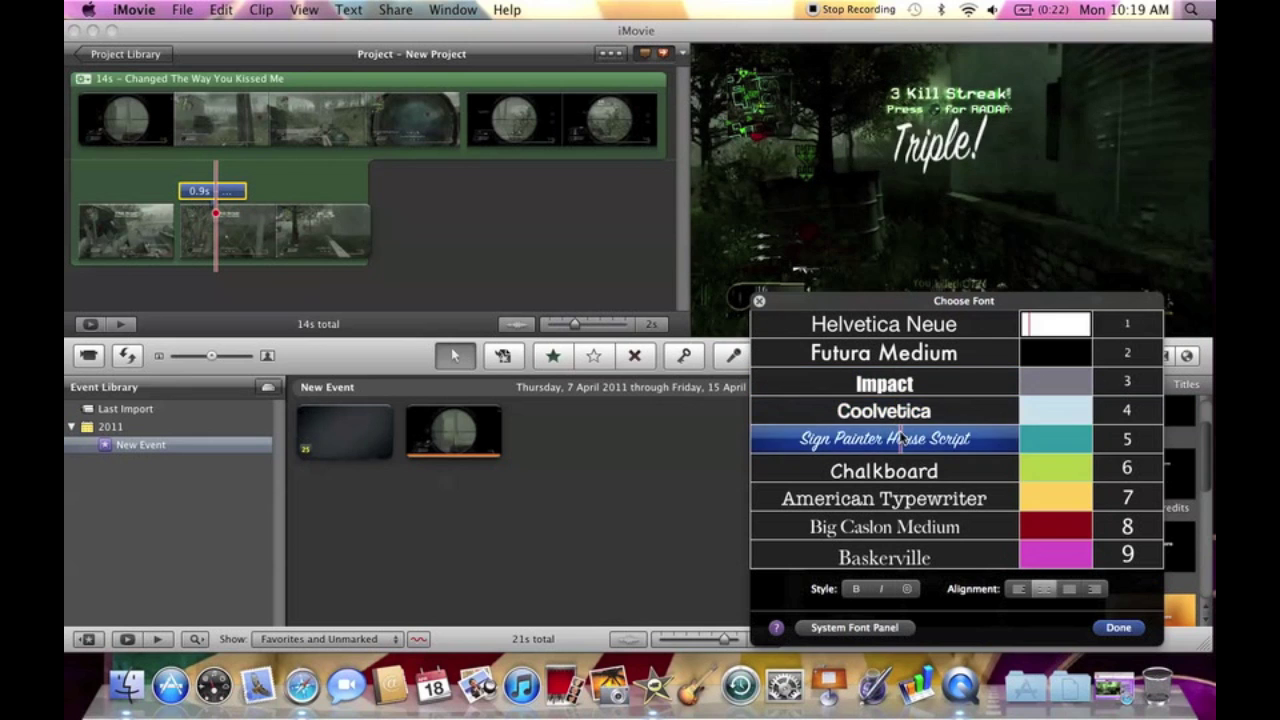
Step: Style the Triple! title in white Impact at size 3
left_click(903, 384)
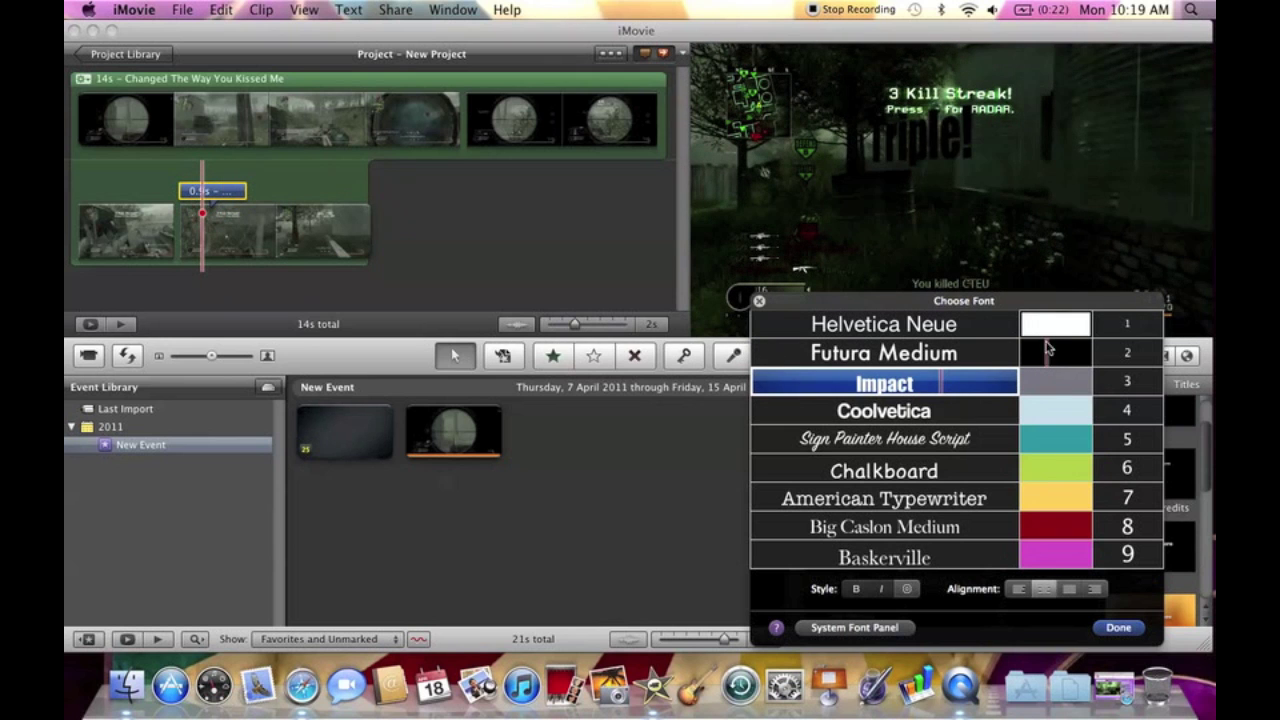
left_click(1047, 335)
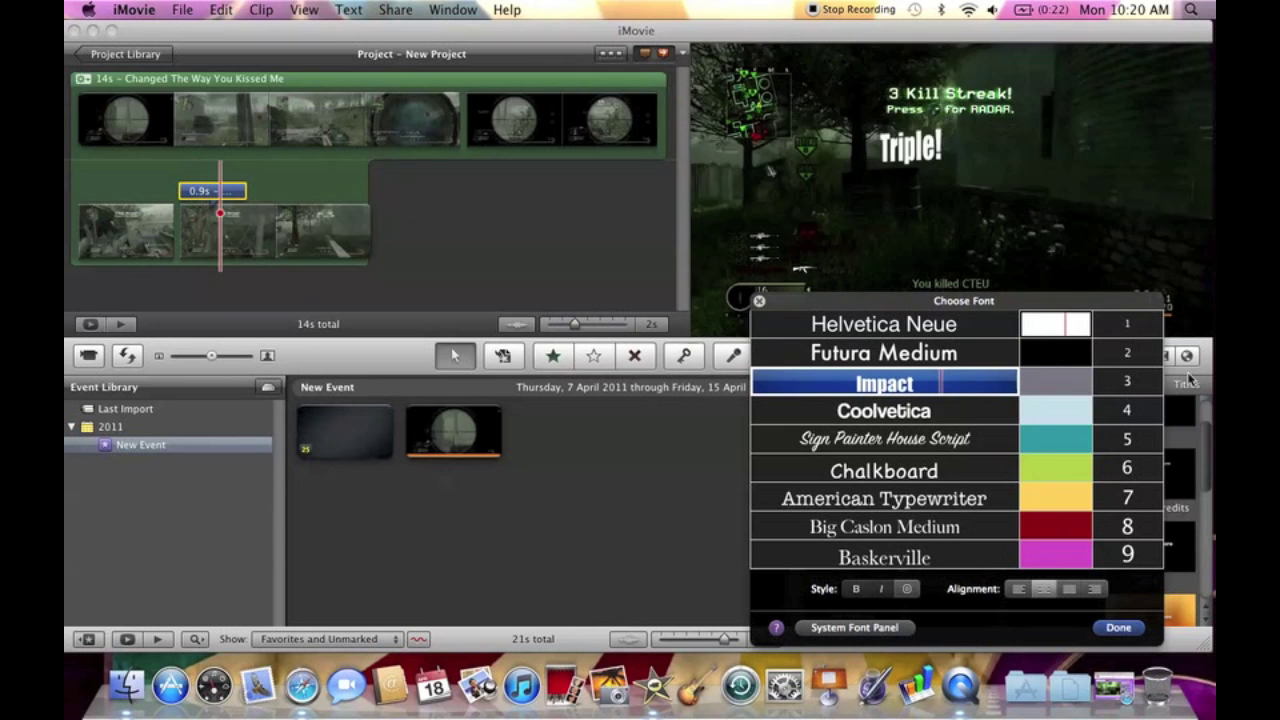
left_click(1137, 393)
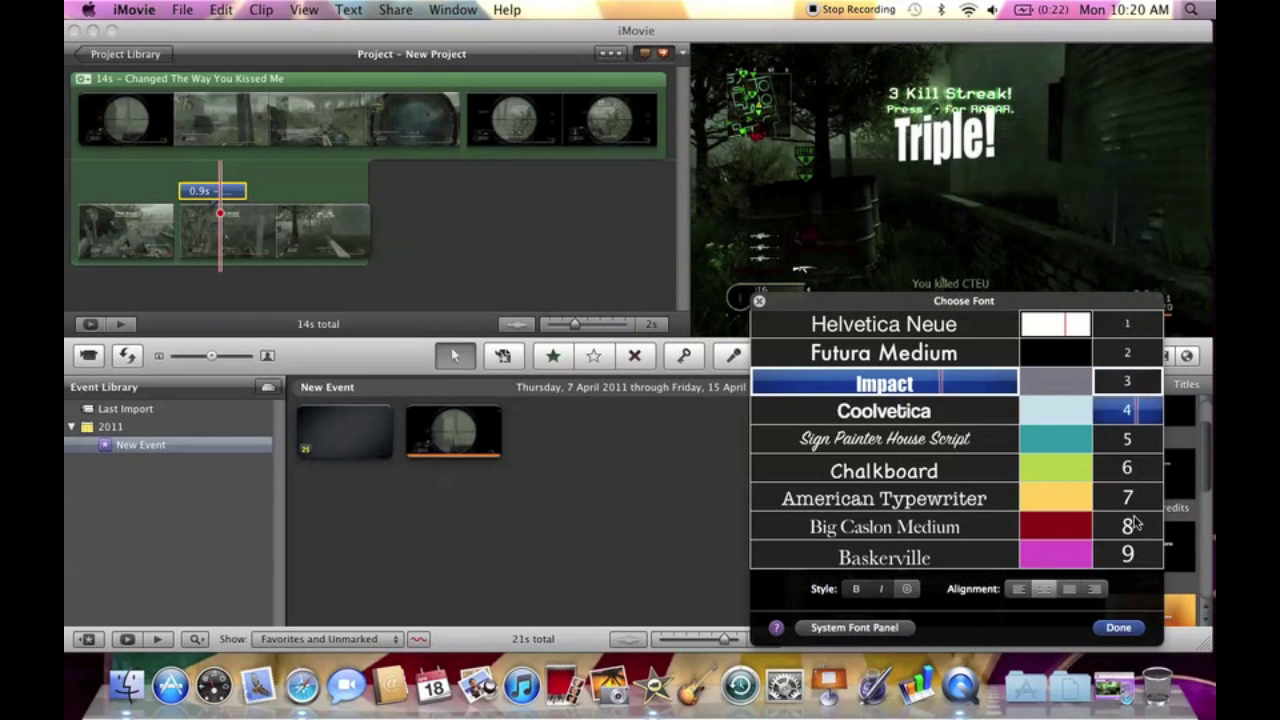
left_click(1118, 628)
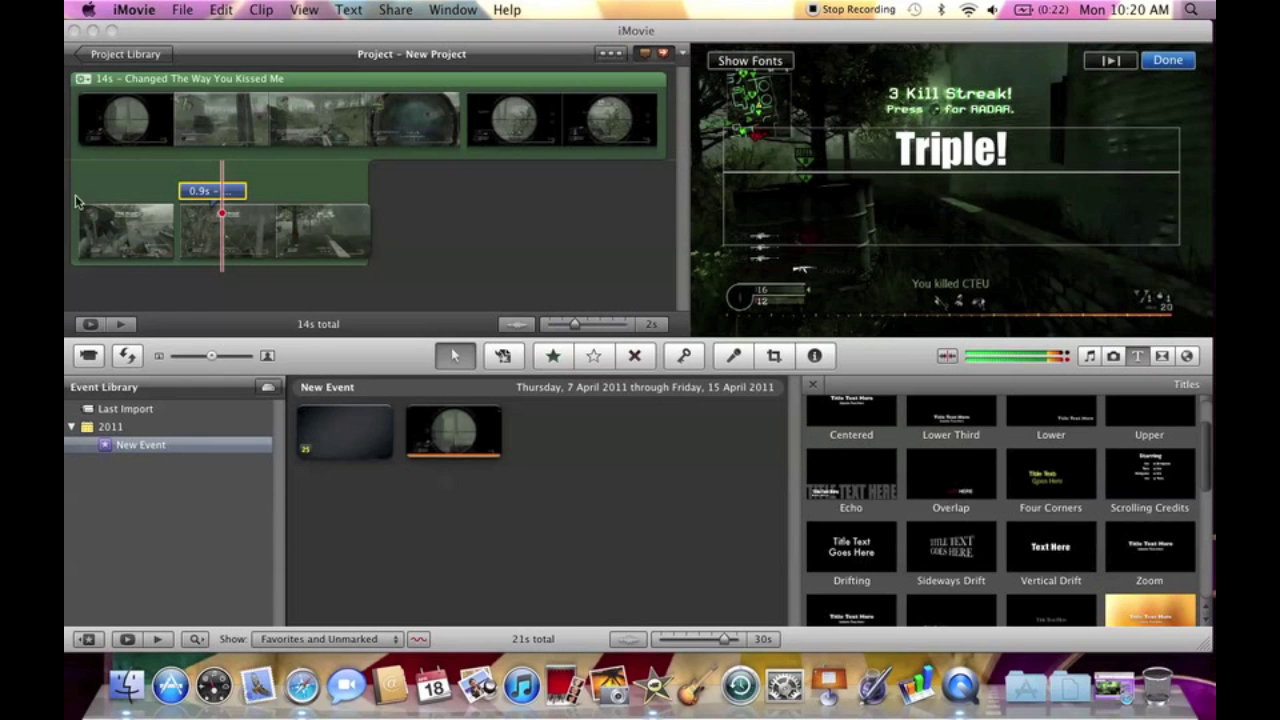
Step: Drag the 0.9s Triple! title's right edge left, then play the project to check its timing
left_click(104, 209)
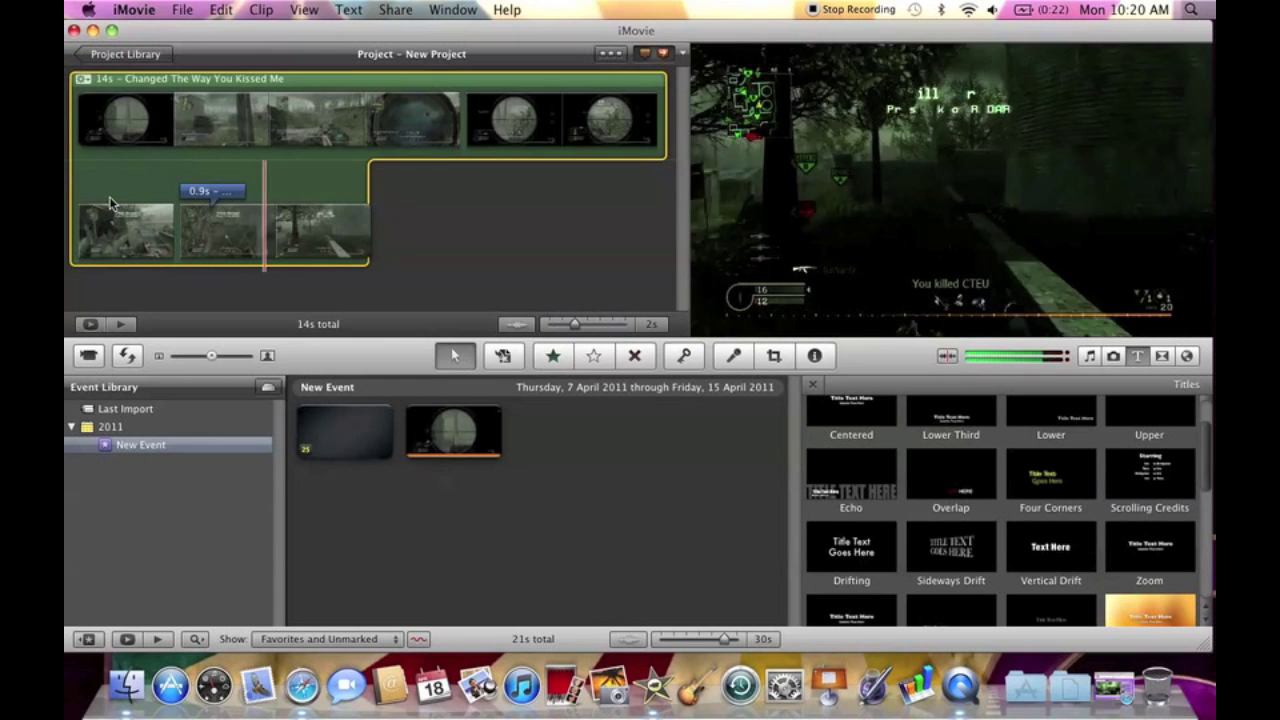
left_click(220, 194)
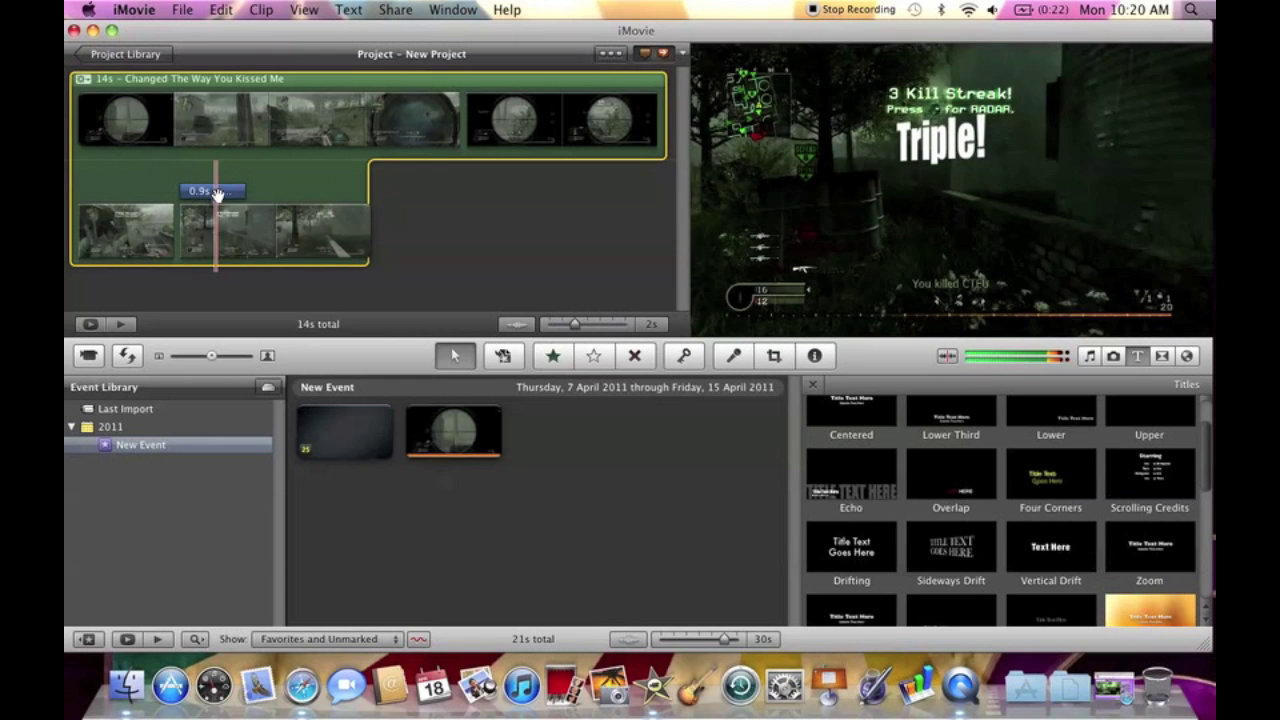
left_click(221, 194)
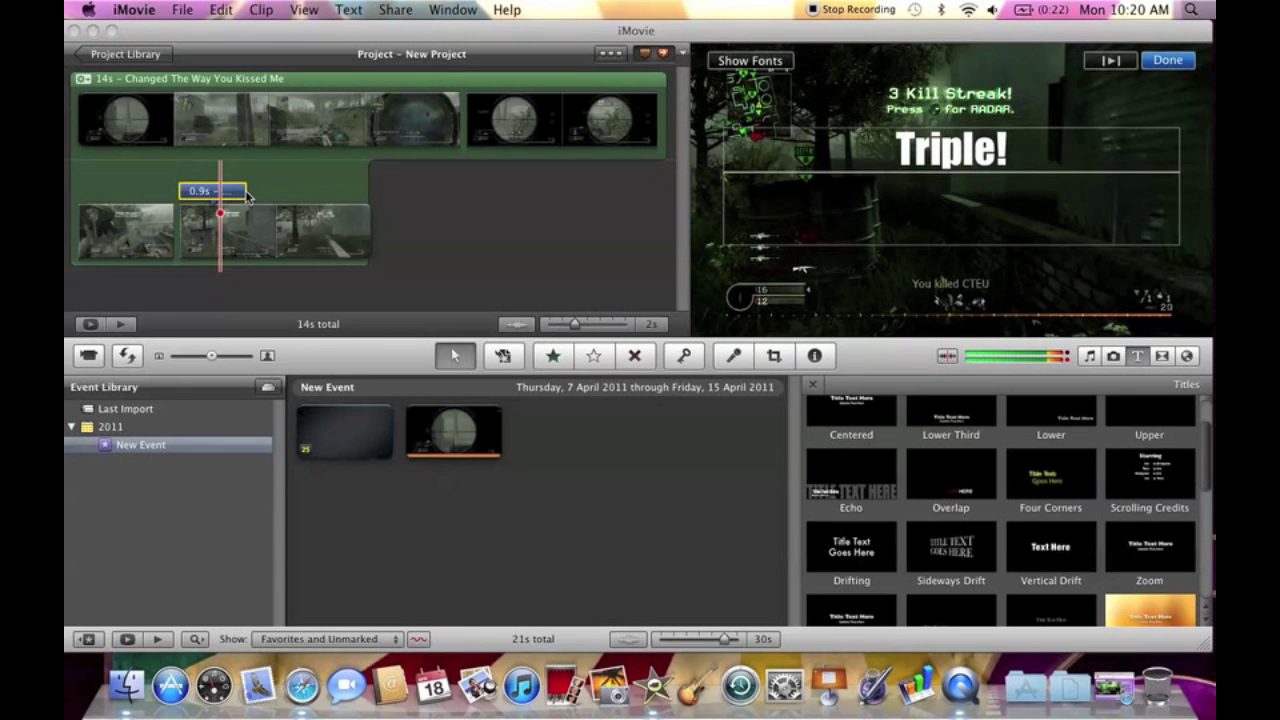
left_click_drag(243, 196, 215, 197)
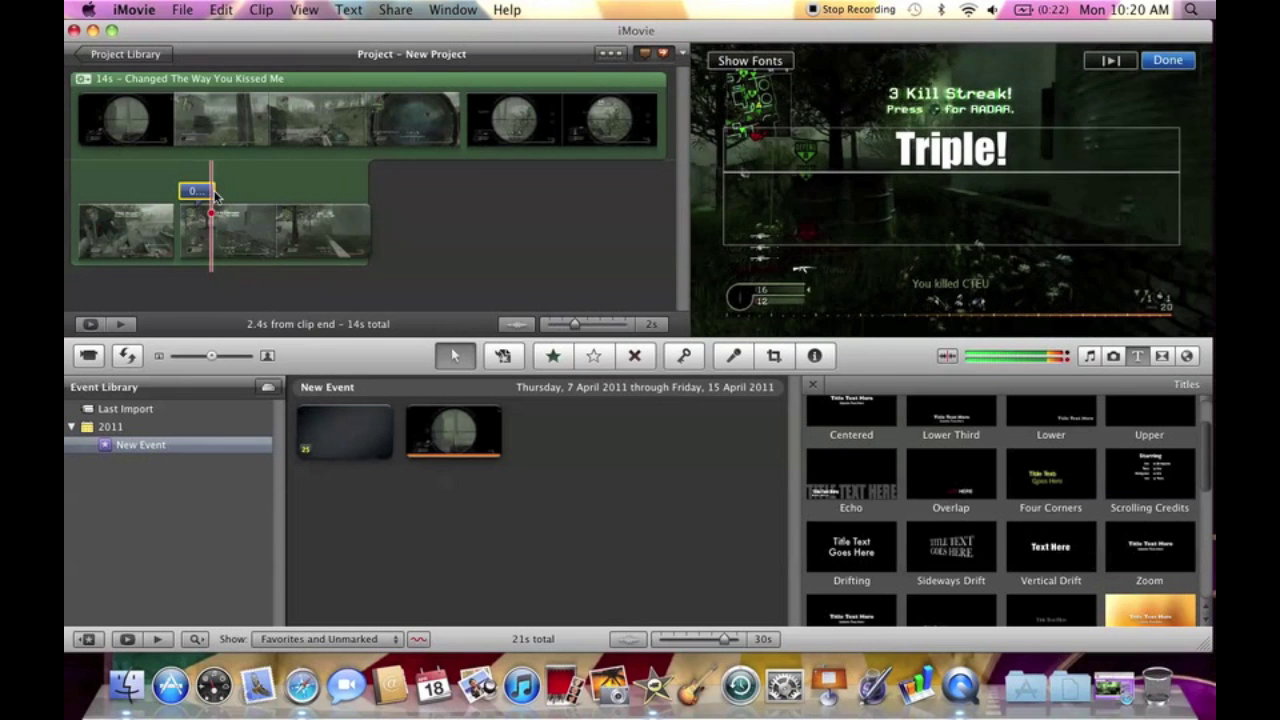
left_click(135, 195)
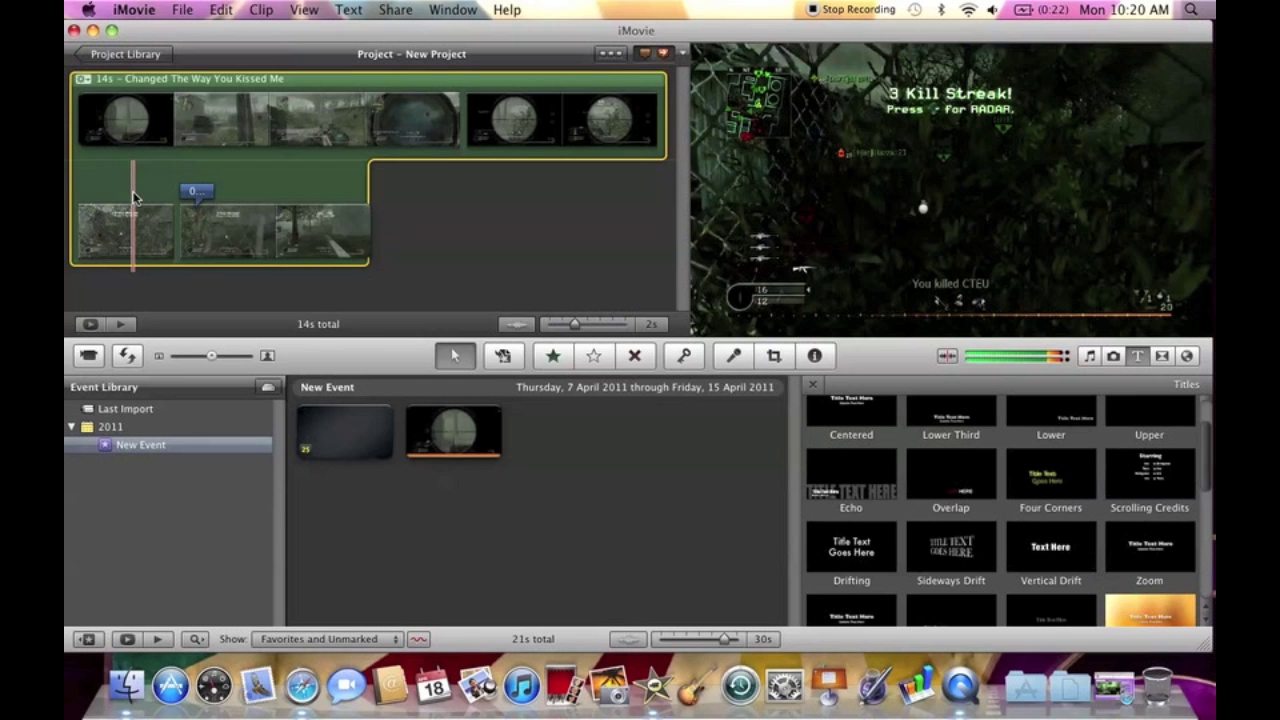
key("space")
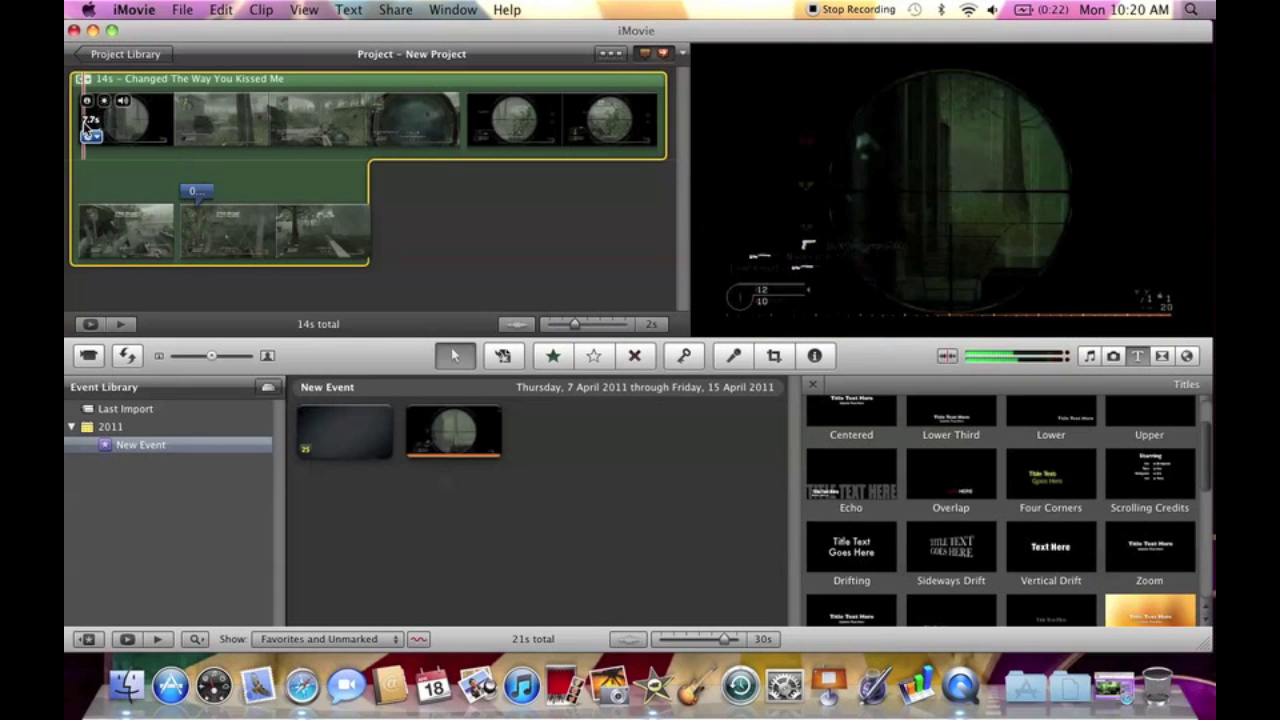
key("space")
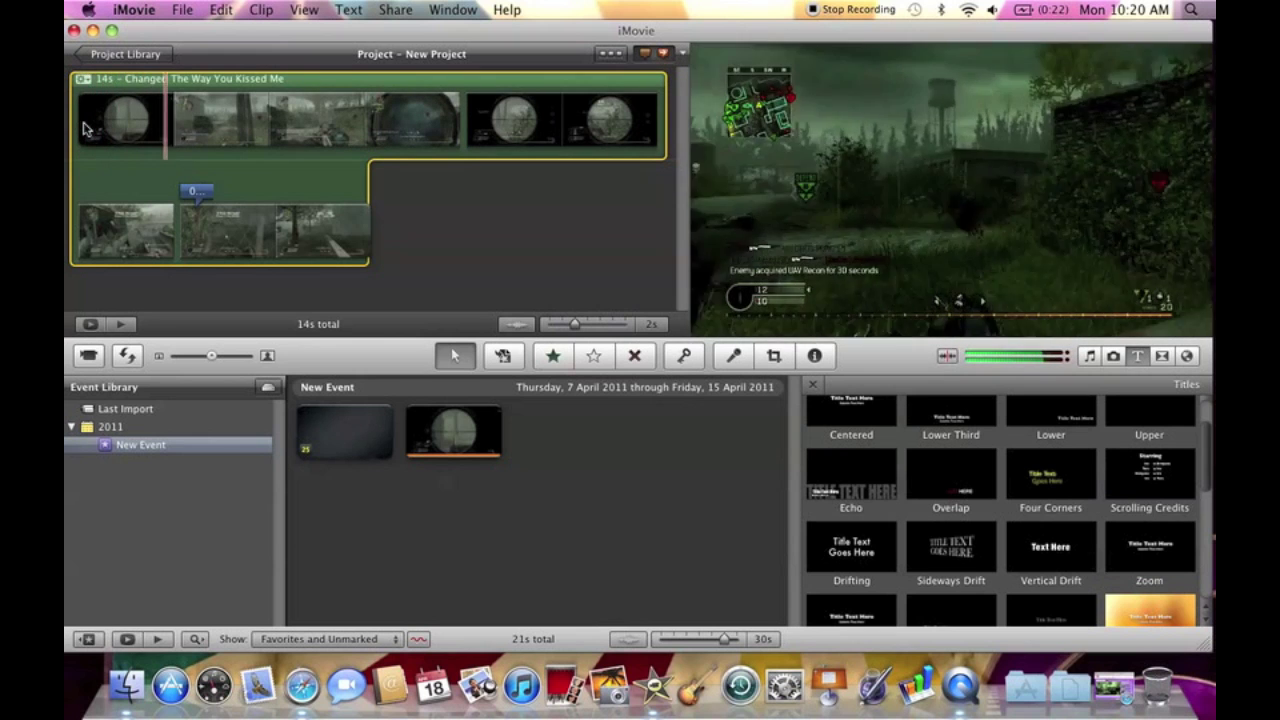